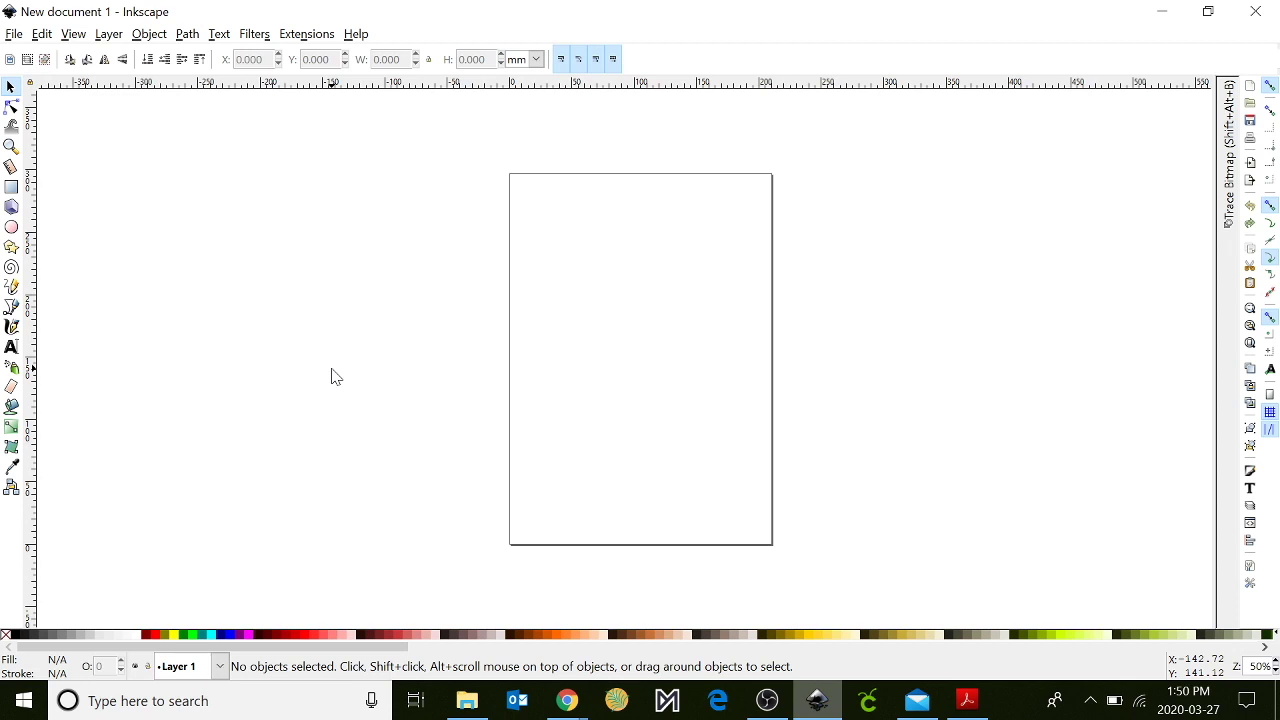
# Step: Open the Path menu and dismiss it without choosing an operation
pyautogui.moveTo(30, 345); pyautogui.dragTo(194, 378)
pyautogui.click(189, 38)
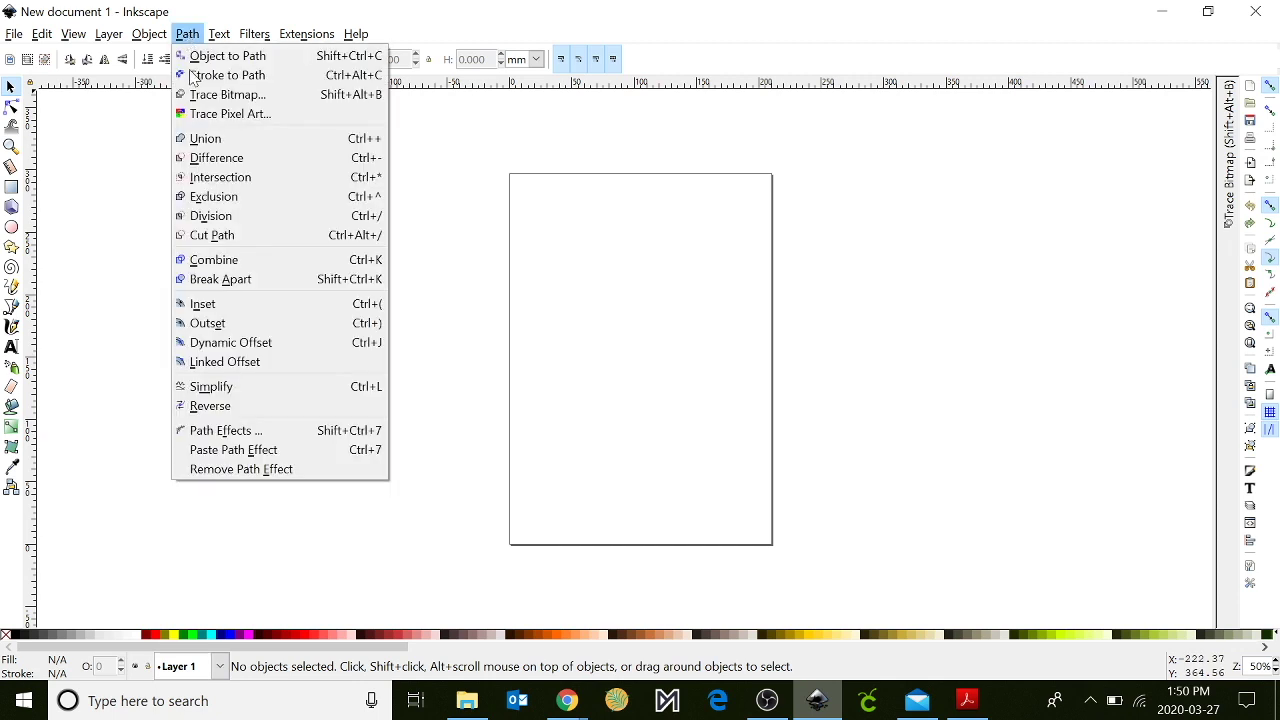
pyautogui.click(92, 370)
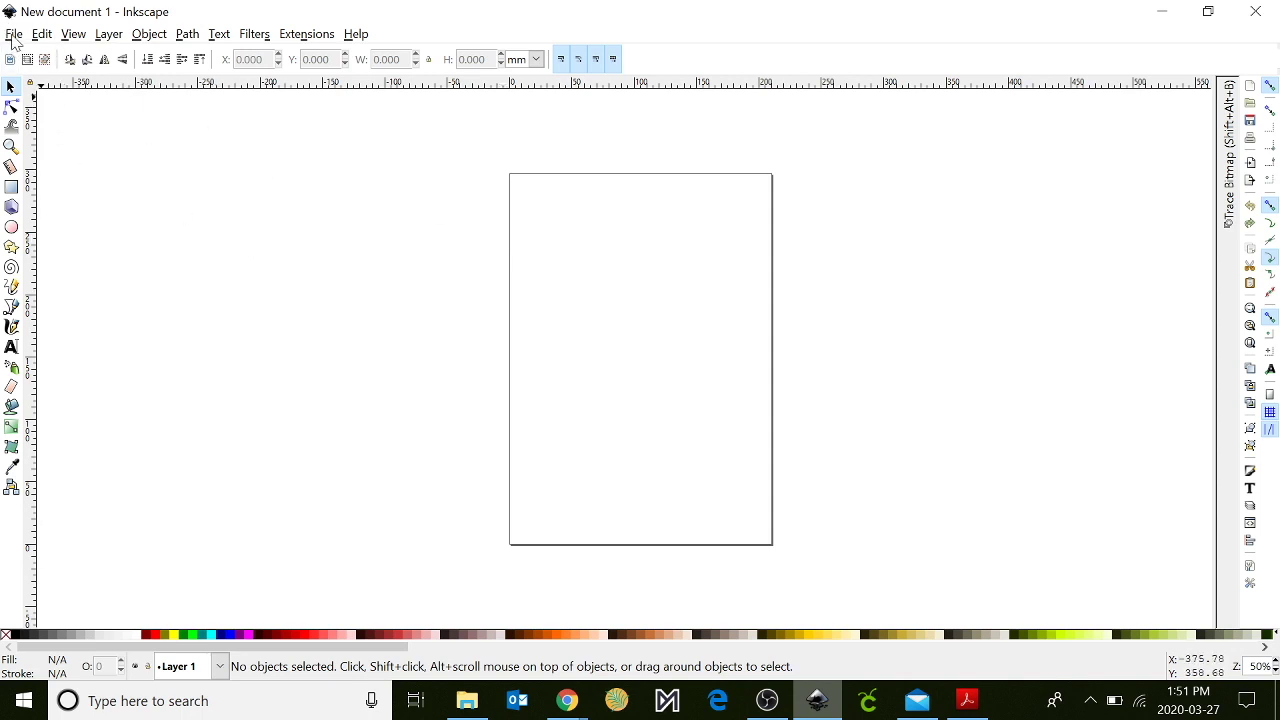
# Step: In Document Properties, set display and page-size units to inches for a 4 × 4 in page
pyautogui.click(14, 36)
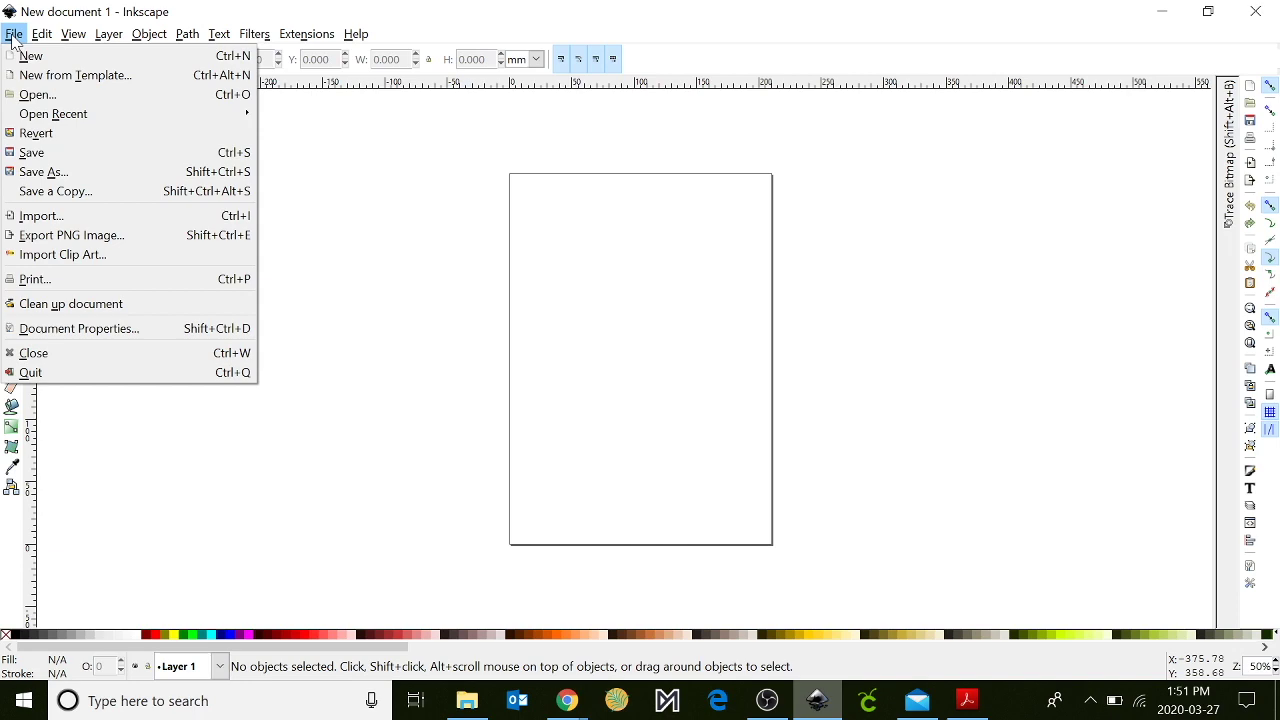
pyautogui.click(36, 330)
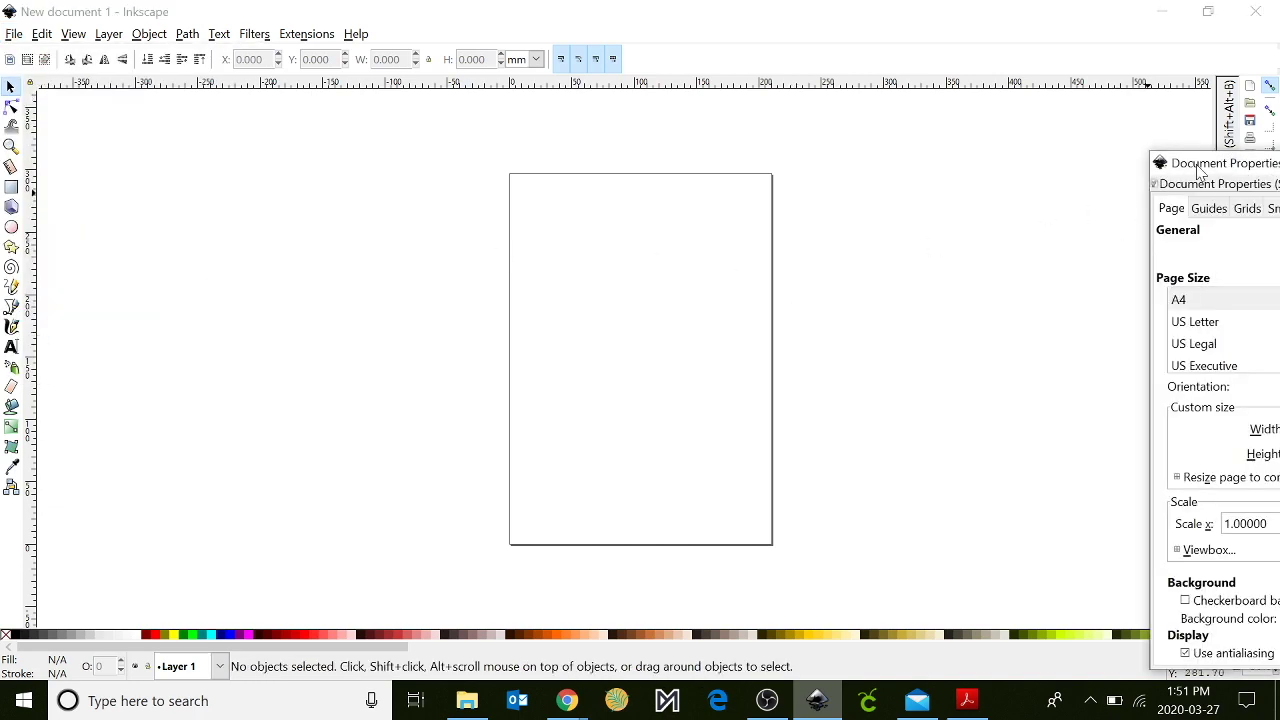
pyautogui.moveTo(1198, 165); pyautogui.dragTo(803, 92)
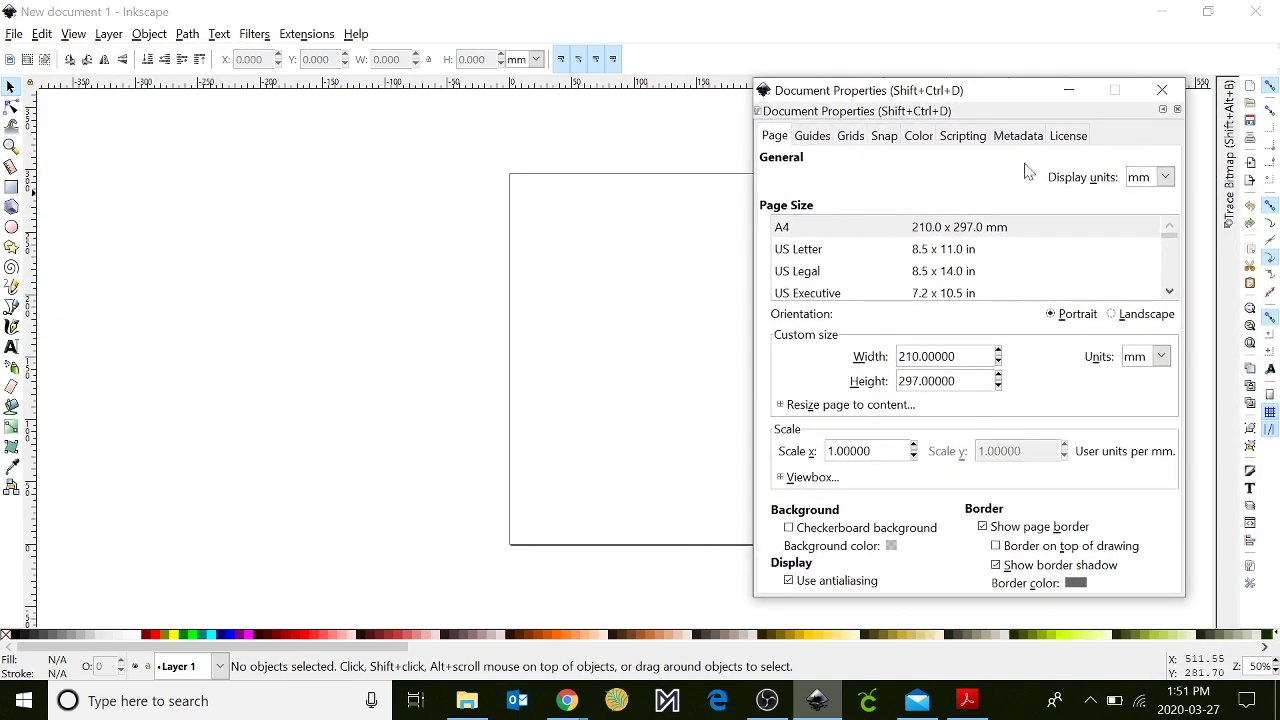
pyautogui.click(1163, 177)
pyautogui.click(1146, 267)
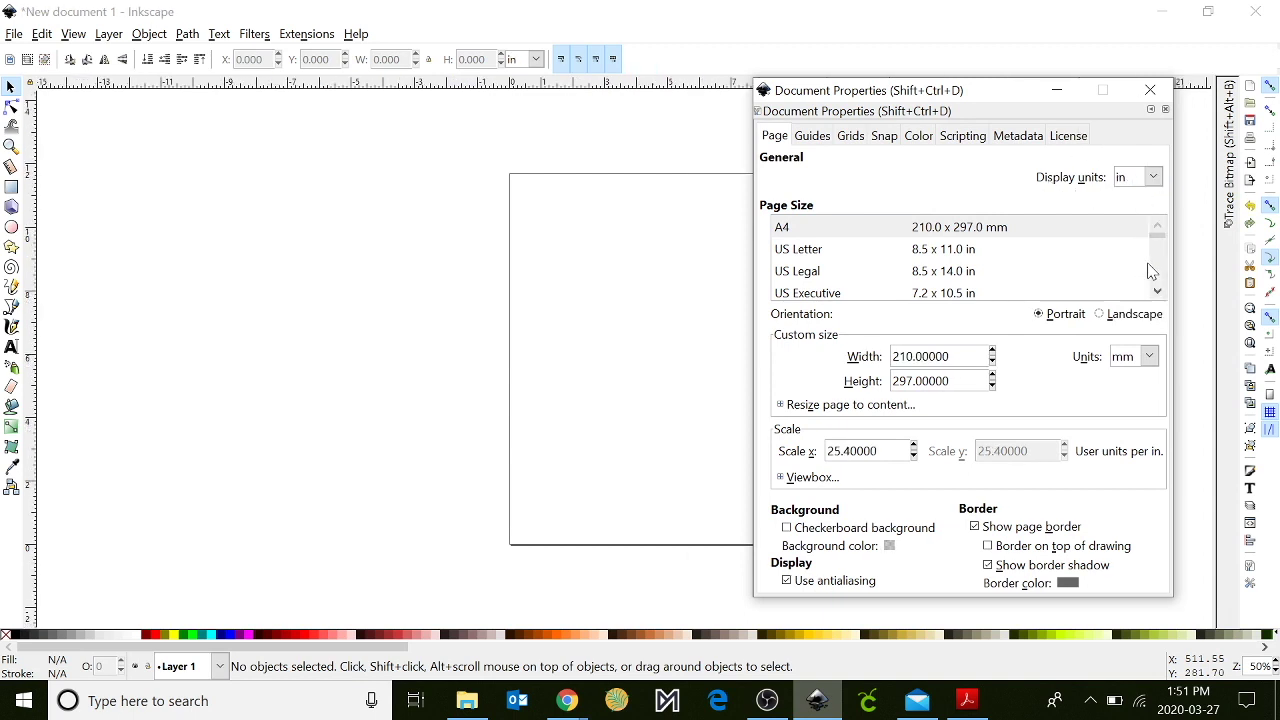
pyautogui.click(1150, 358)
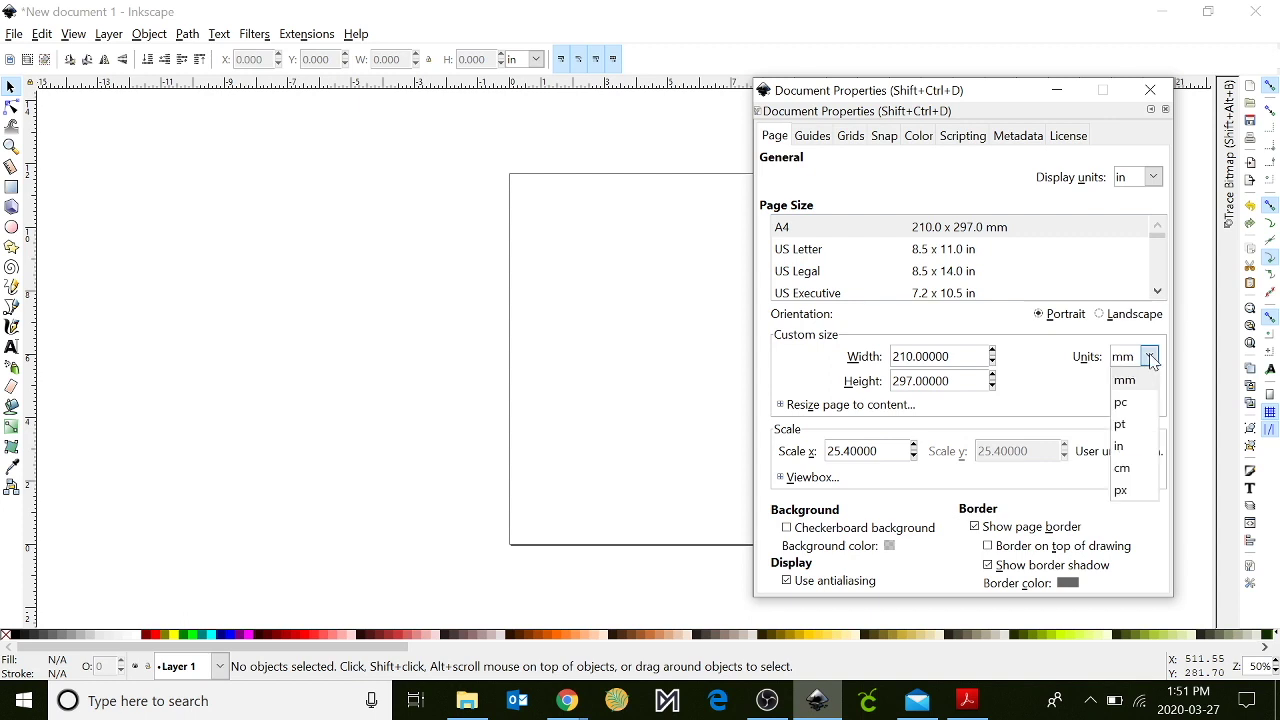
pyautogui.click(1122, 446)
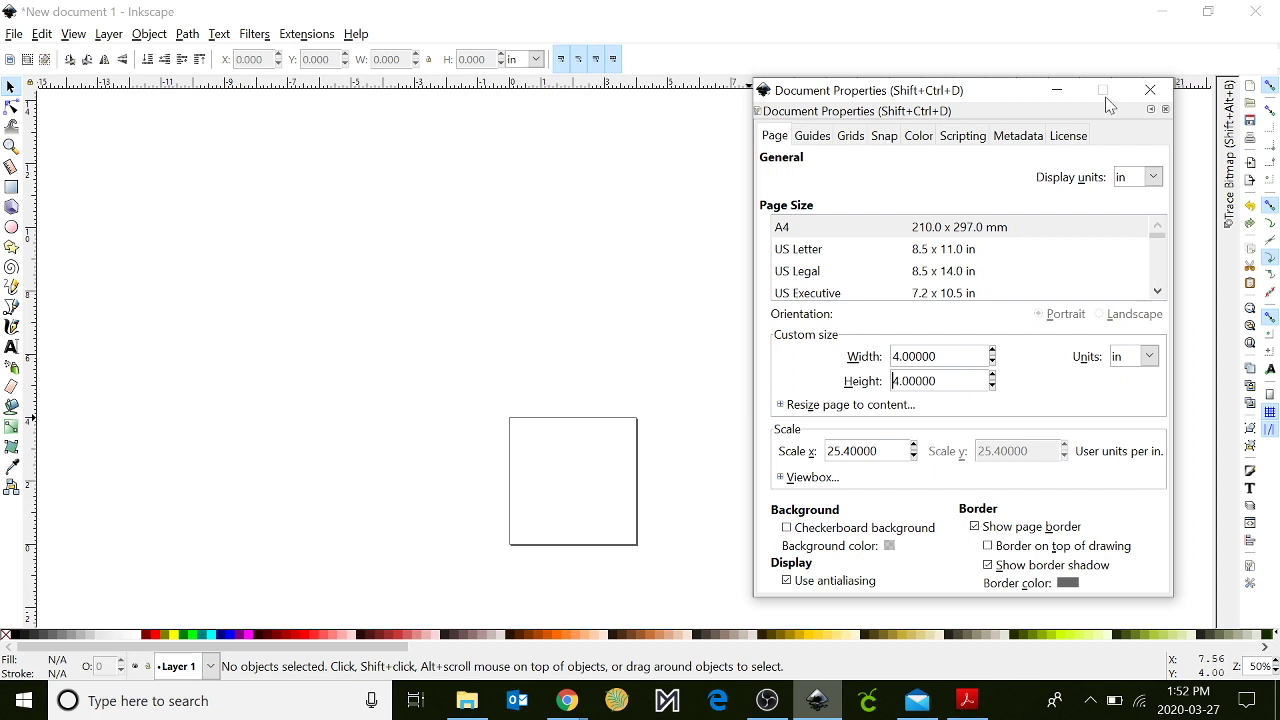
pyautogui.click(1150, 90)
# Step: Zoom in and draw a rectangle just inside the page edges
pyautogui.press('+')
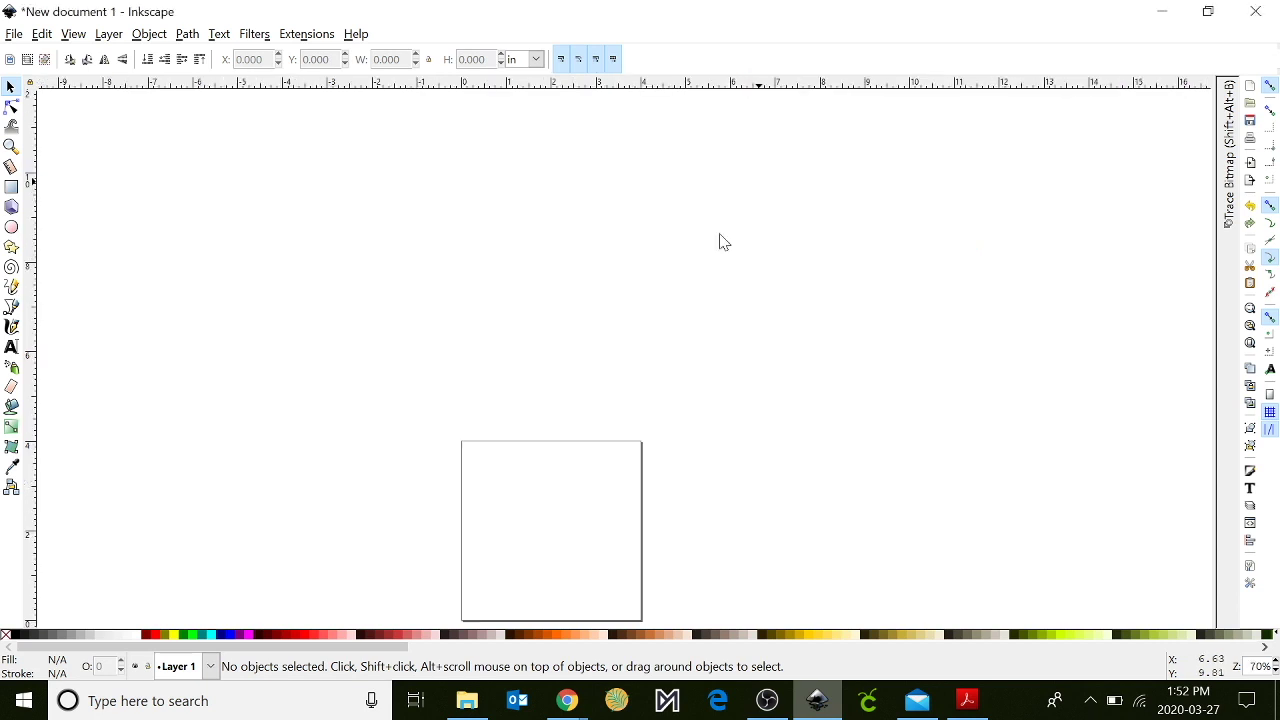
pyautogui.press('+')
pyautogui.press('+')
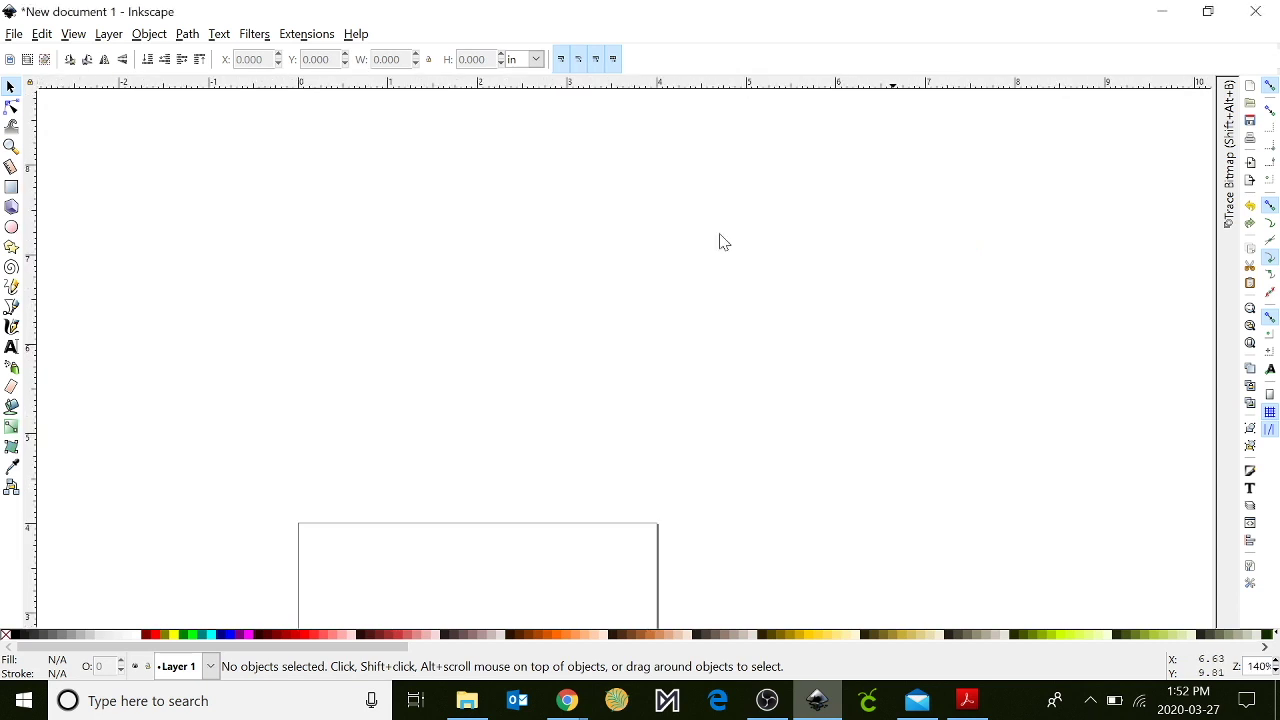
pyautogui.scroll(-5, 700, 390)
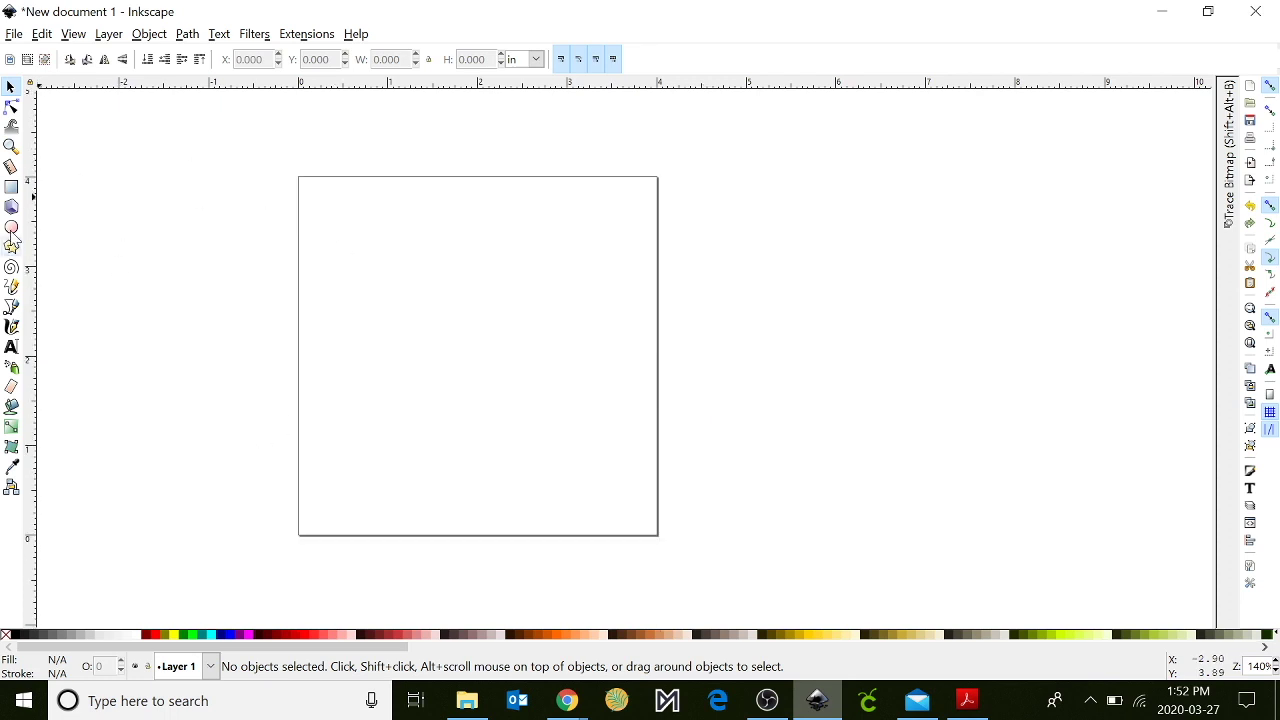
pyautogui.click(12, 188)
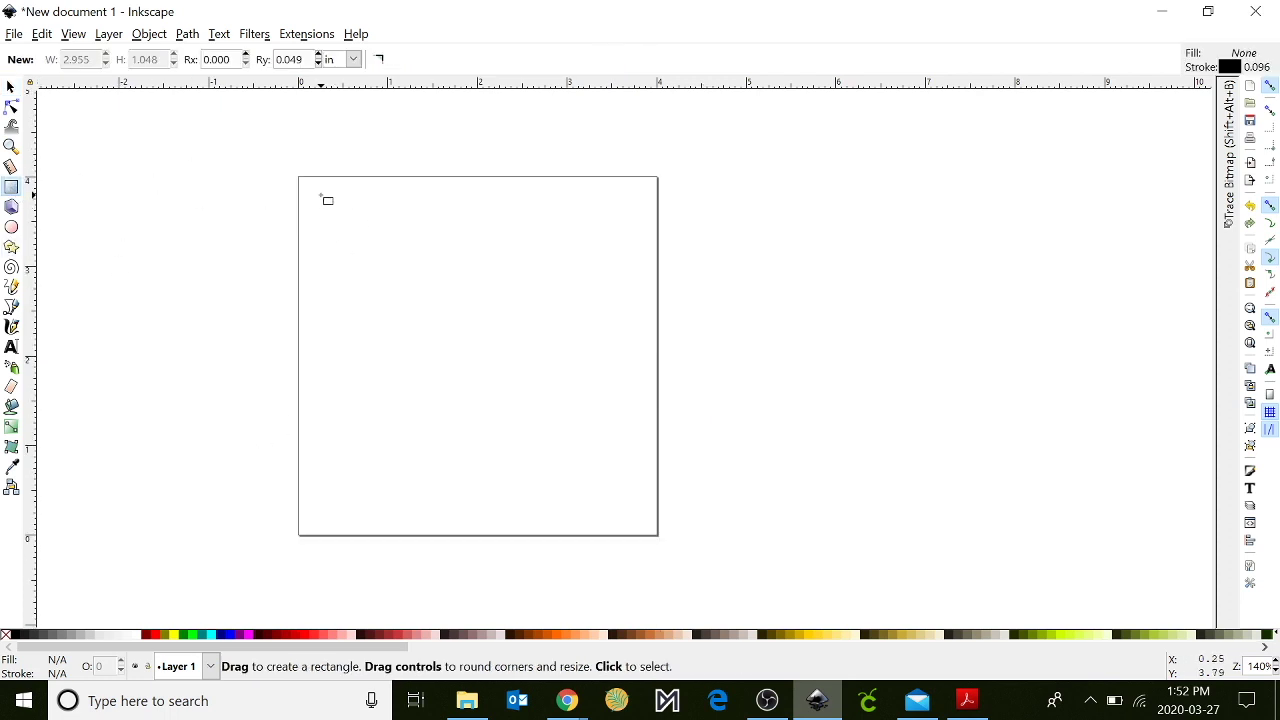
pyautogui.moveTo(321, 196); pyautogui.dragTo(624, 506)
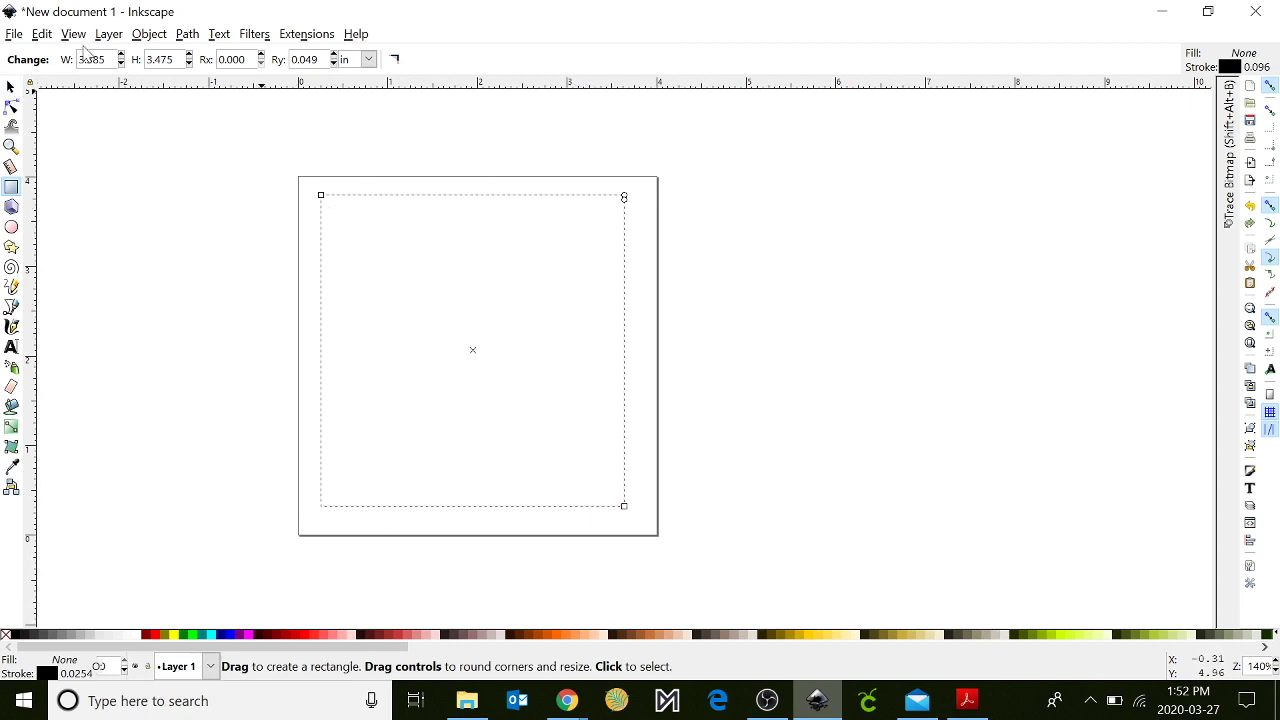
# Step: Give the rectangle no fill and a 0.725 mm black outline via Fill and Stroke
pyautogui.click(150, 36)
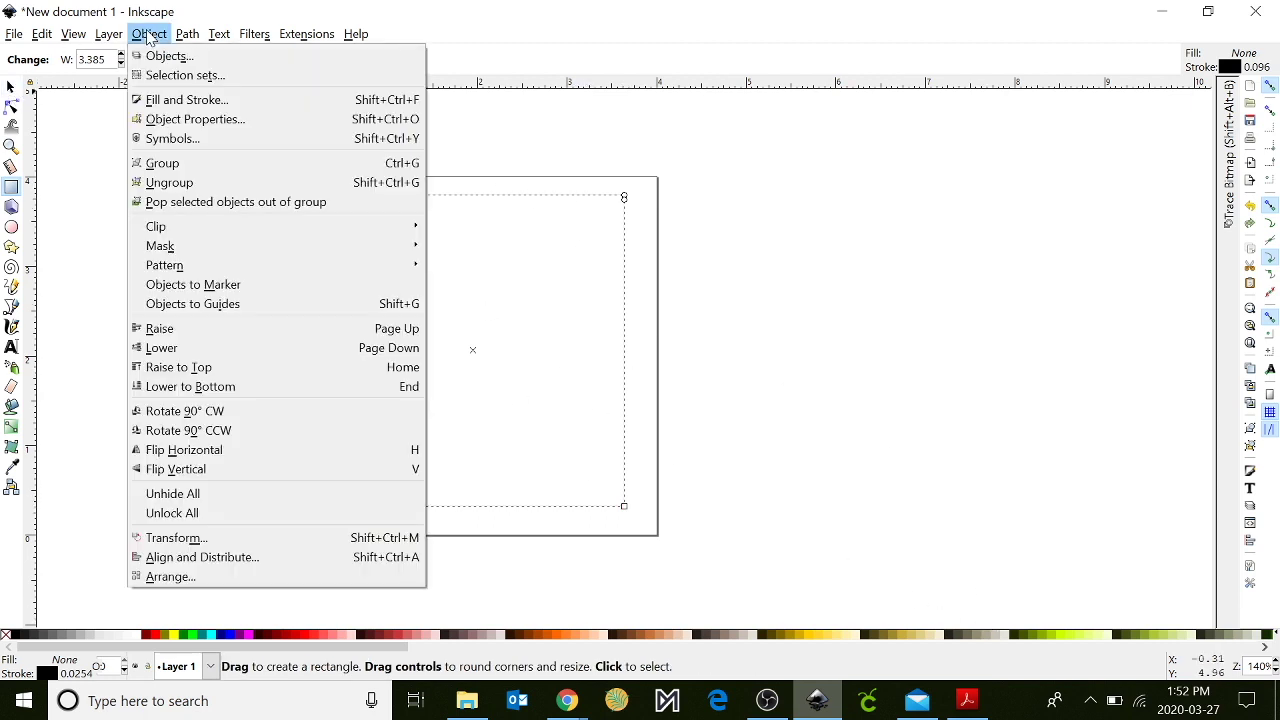
pyautogui.click(176, 104)
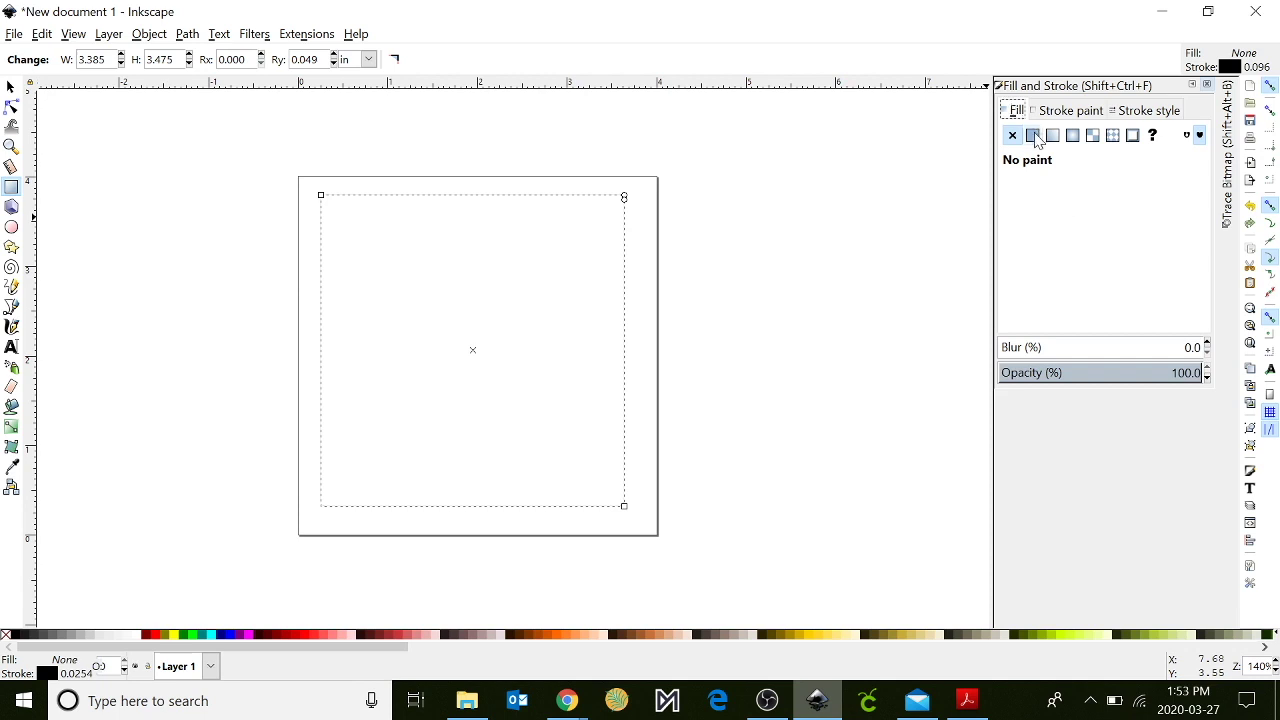
pyautogui.click(1033, 136)
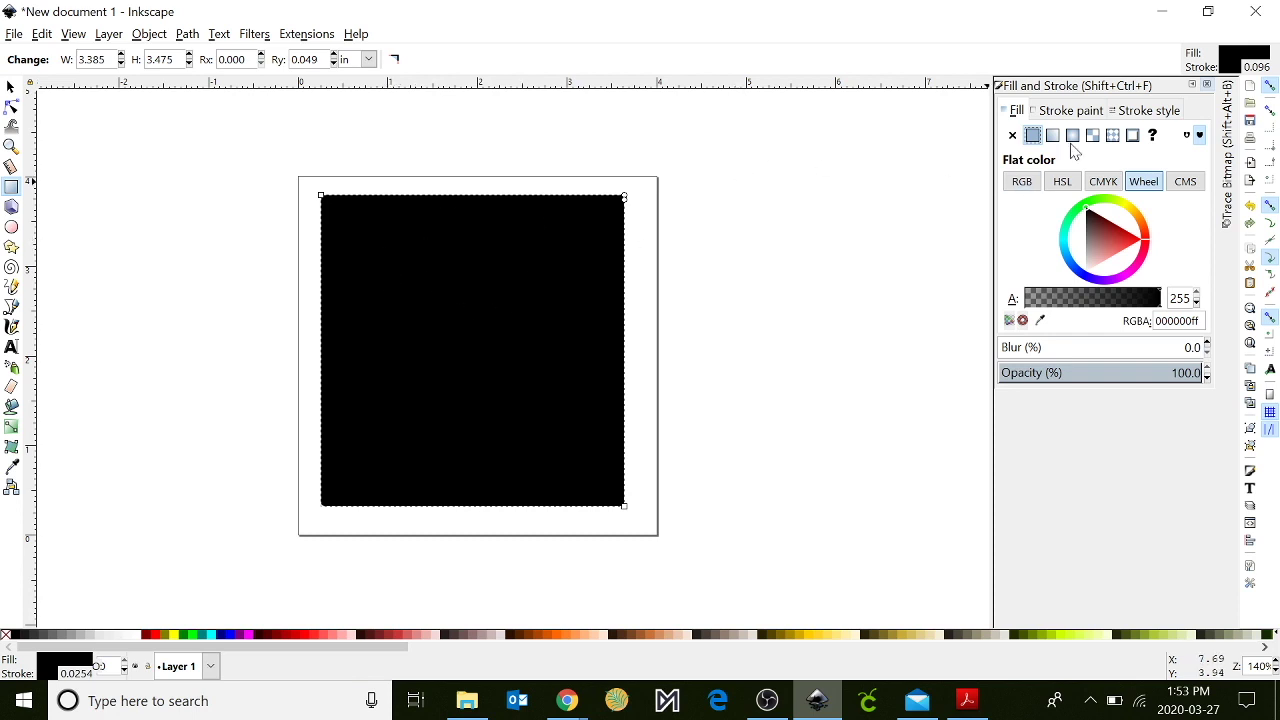
pyautogui.click(1012, 136)
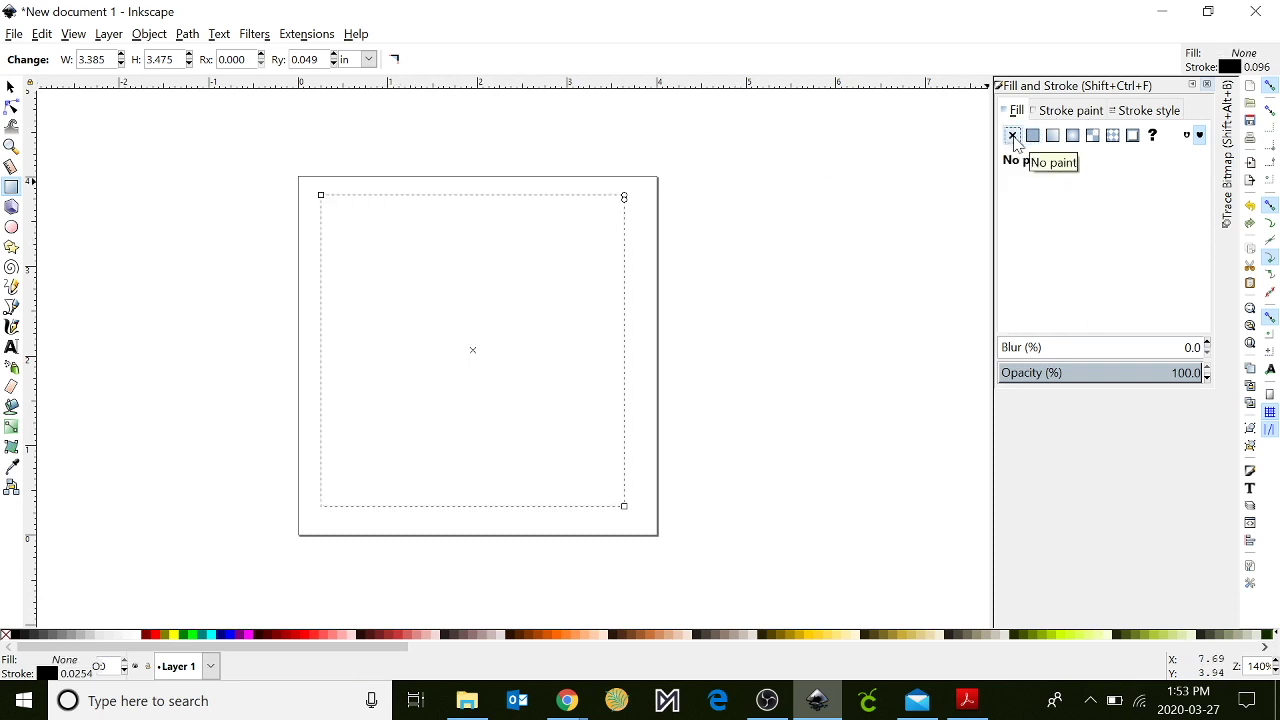
pyautogui.click(1082, 112)
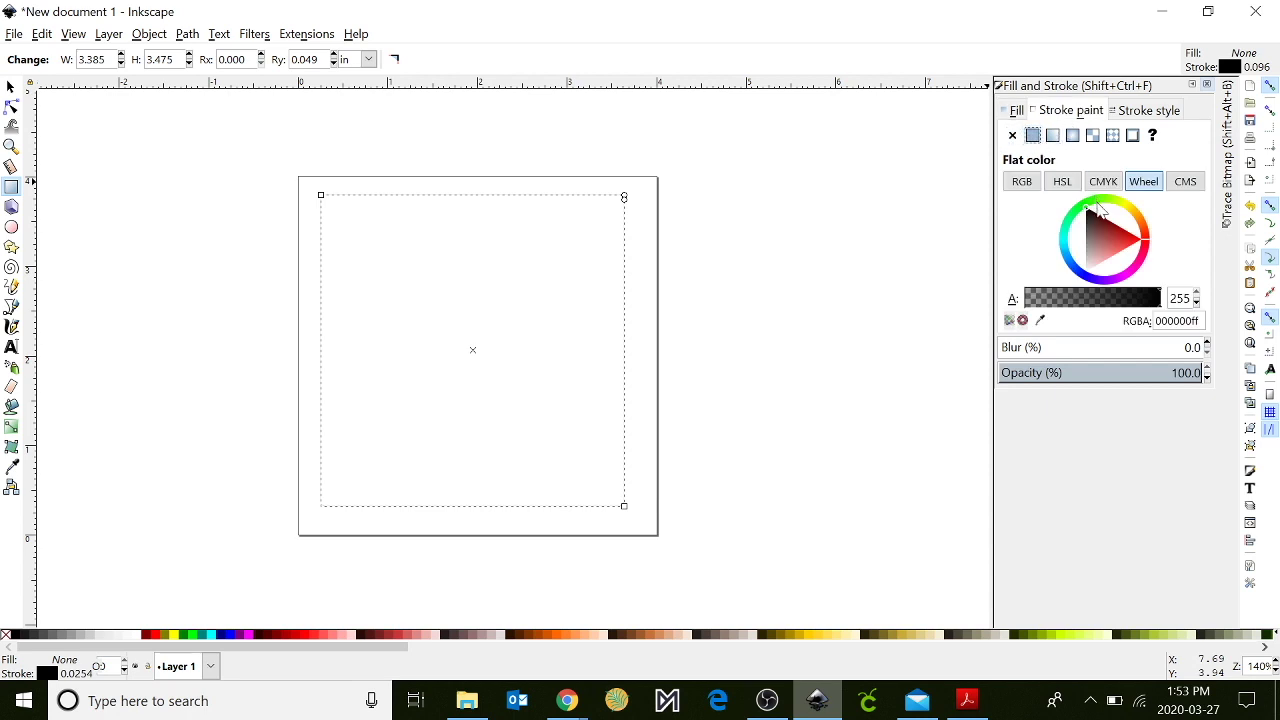
pyautogui.click(1145, 112)
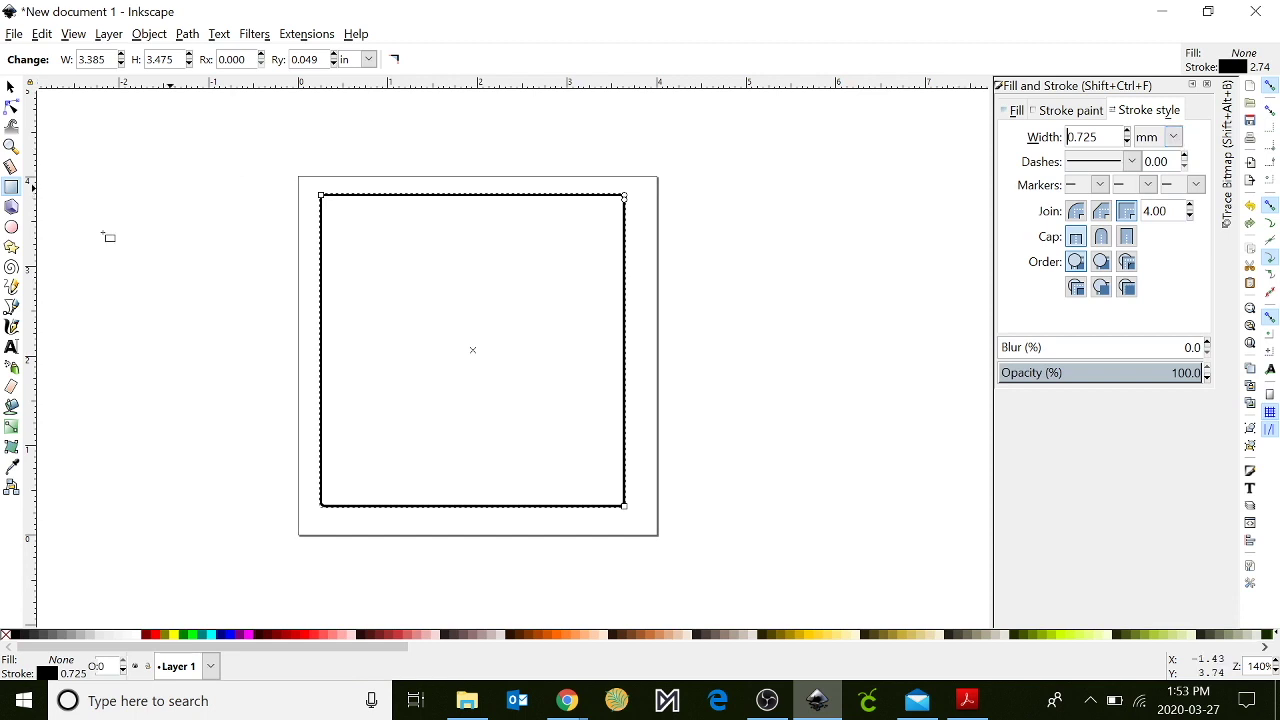
# Step: Add two-line text "Rachel's Room" near the rectangle's top-left corner and check its fill and stroke
pyautogui.click(10, 348)
pyautogui.click(353, 261)
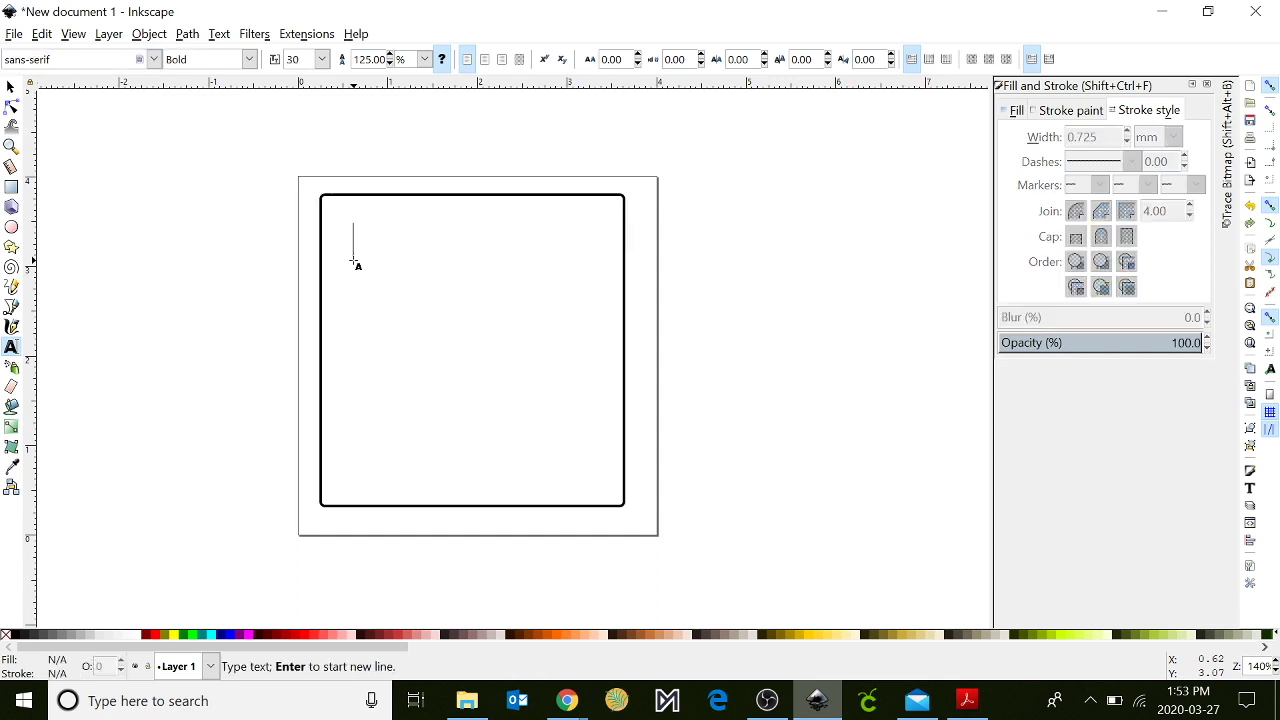
pyautogui.write('Rachle')
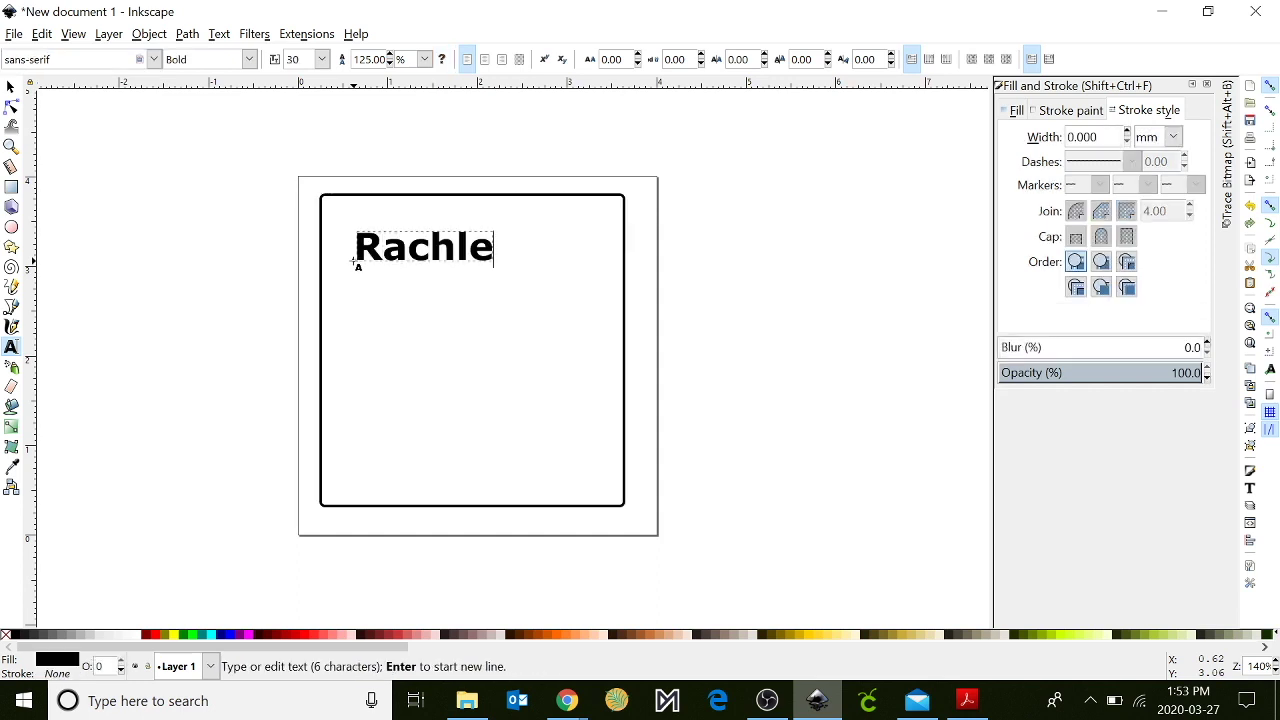
pyautogui.press('BackSpace')
pyautogui.press('BackSpace')
pyautogui.write("el's")
pyautogui.press('Return')
pyautogui.write('Room')
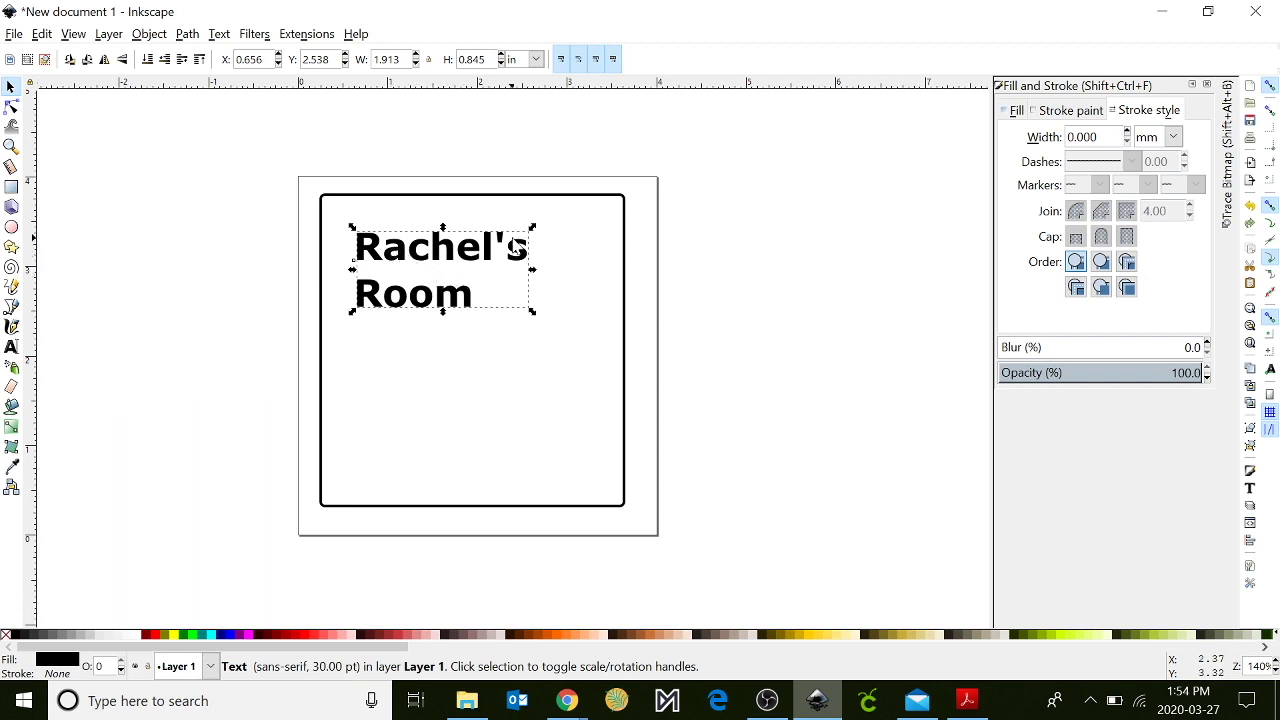
pyautogui.click(1050, 112)
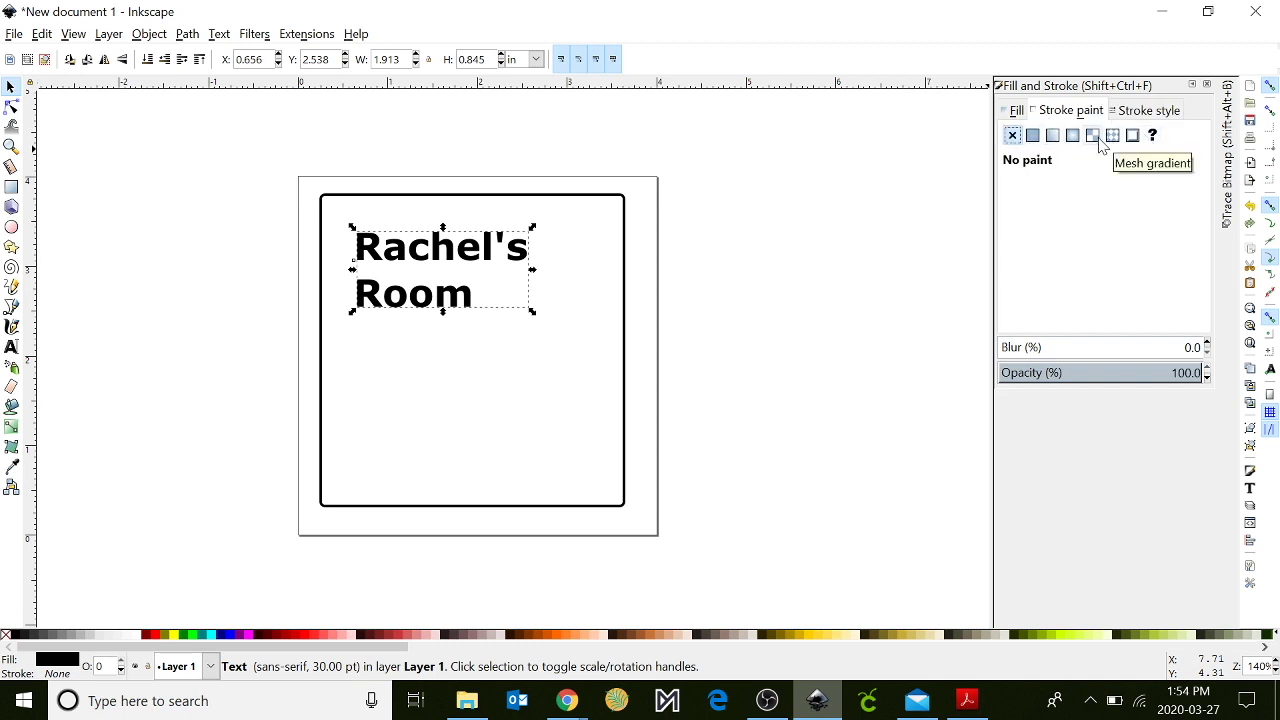
pyautogui.click(1017, 111)
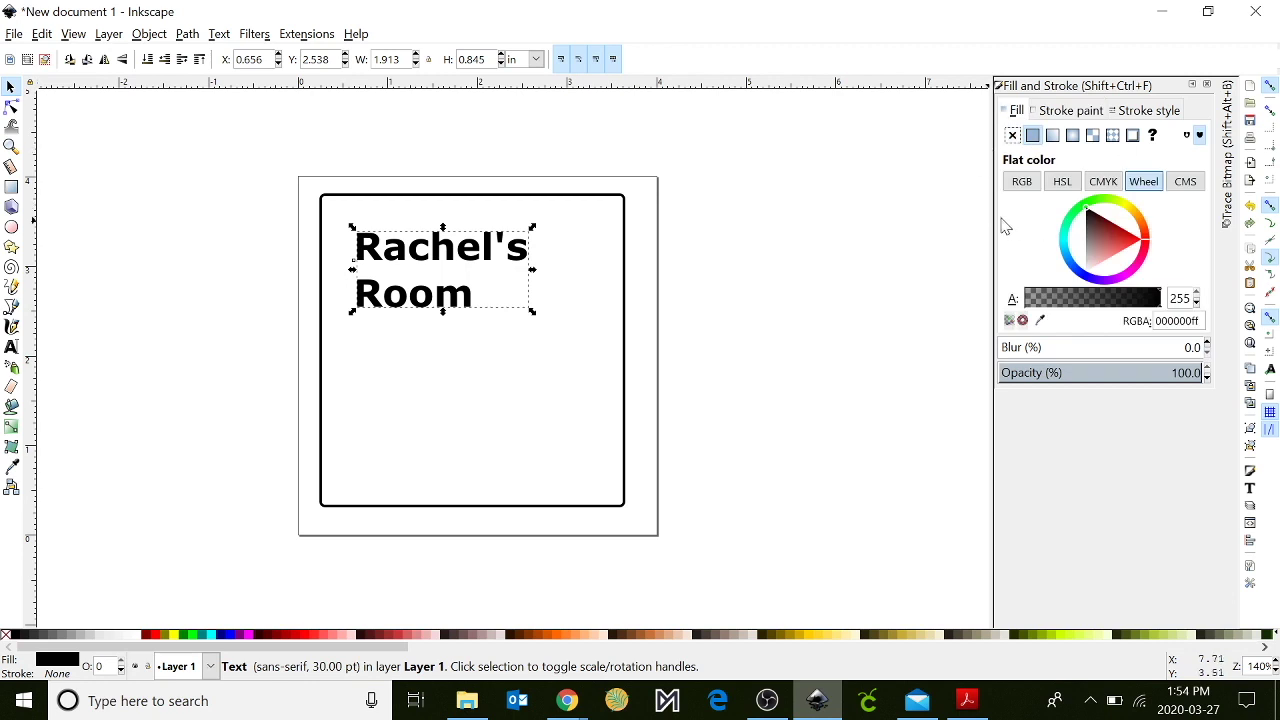
# Step: Set the rectangle's outline width to a 0.001 in hairline
pyautogui.click(608, 196)
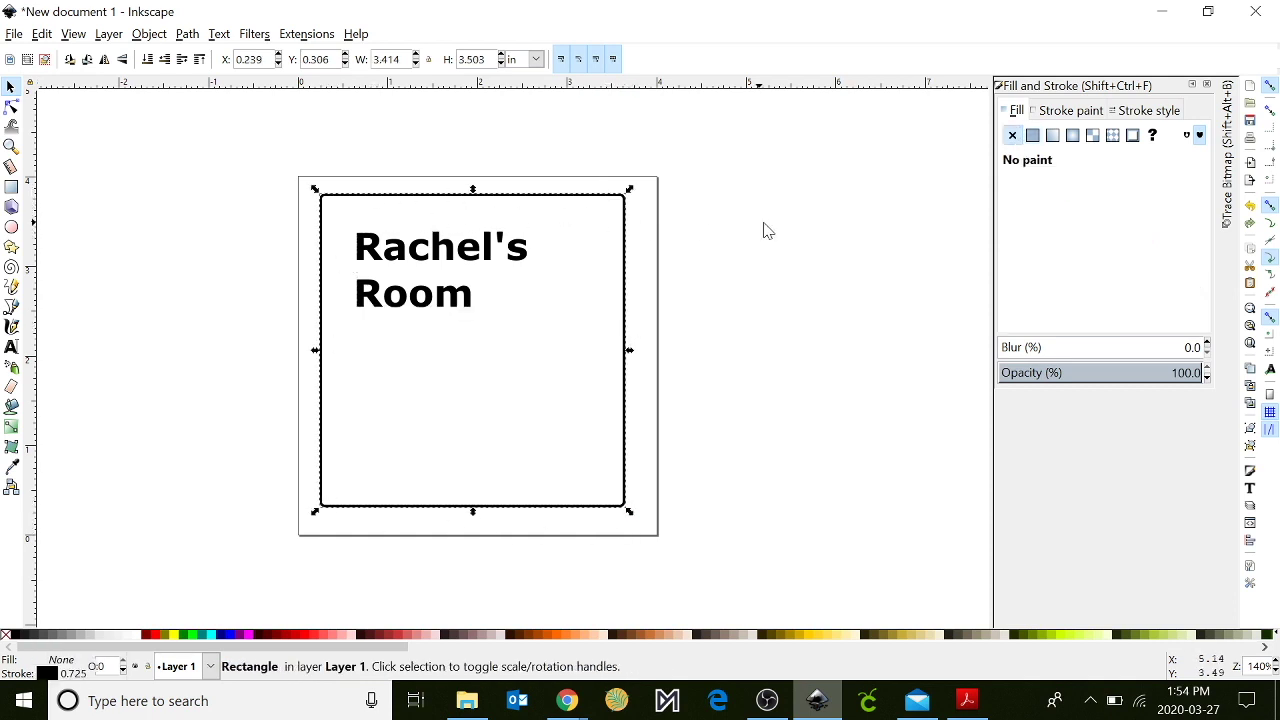
pyautogui.click(1078, 110)
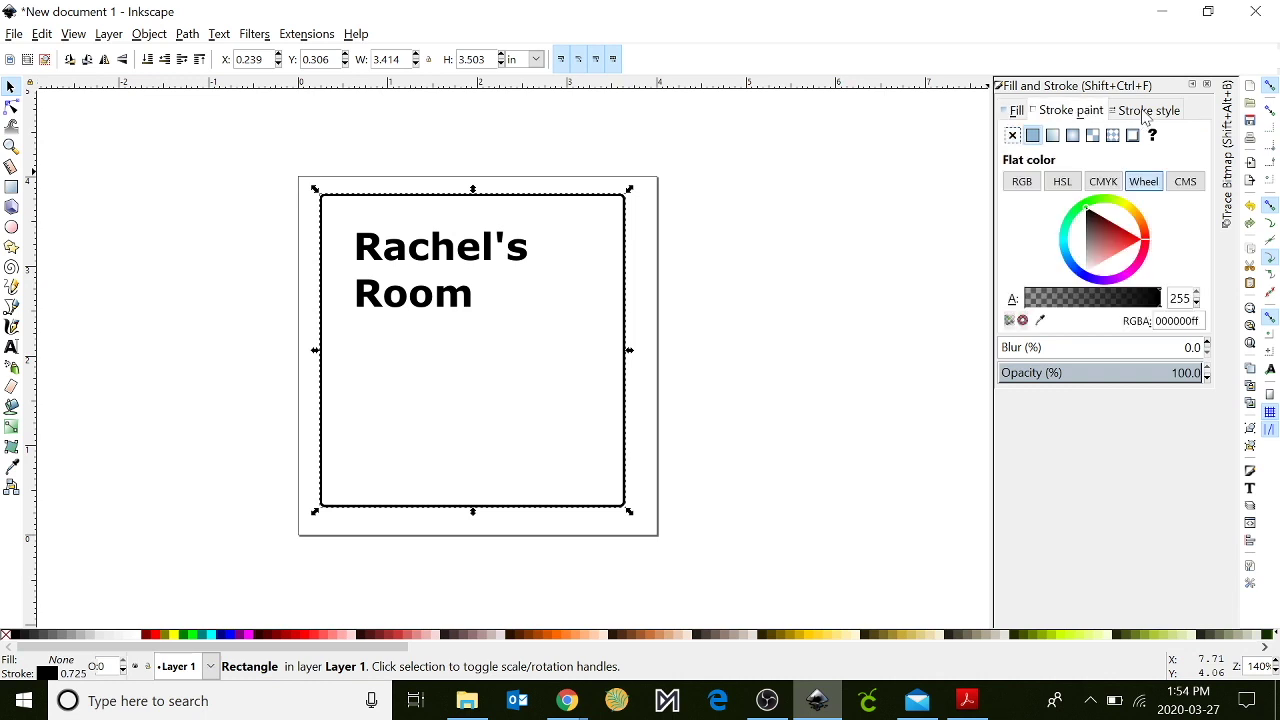
pyautogui.click(1146, 112)
pyautogui.click(1175, 137)
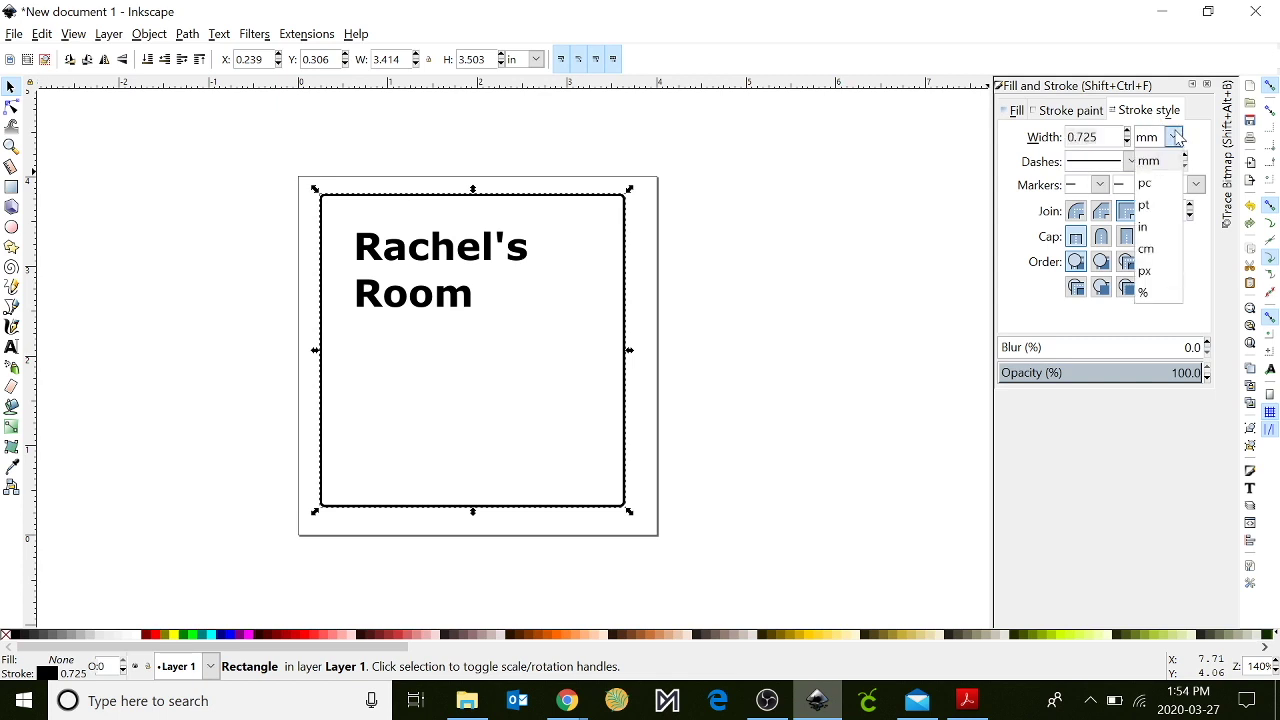
pyautogui.click(1146, 227)
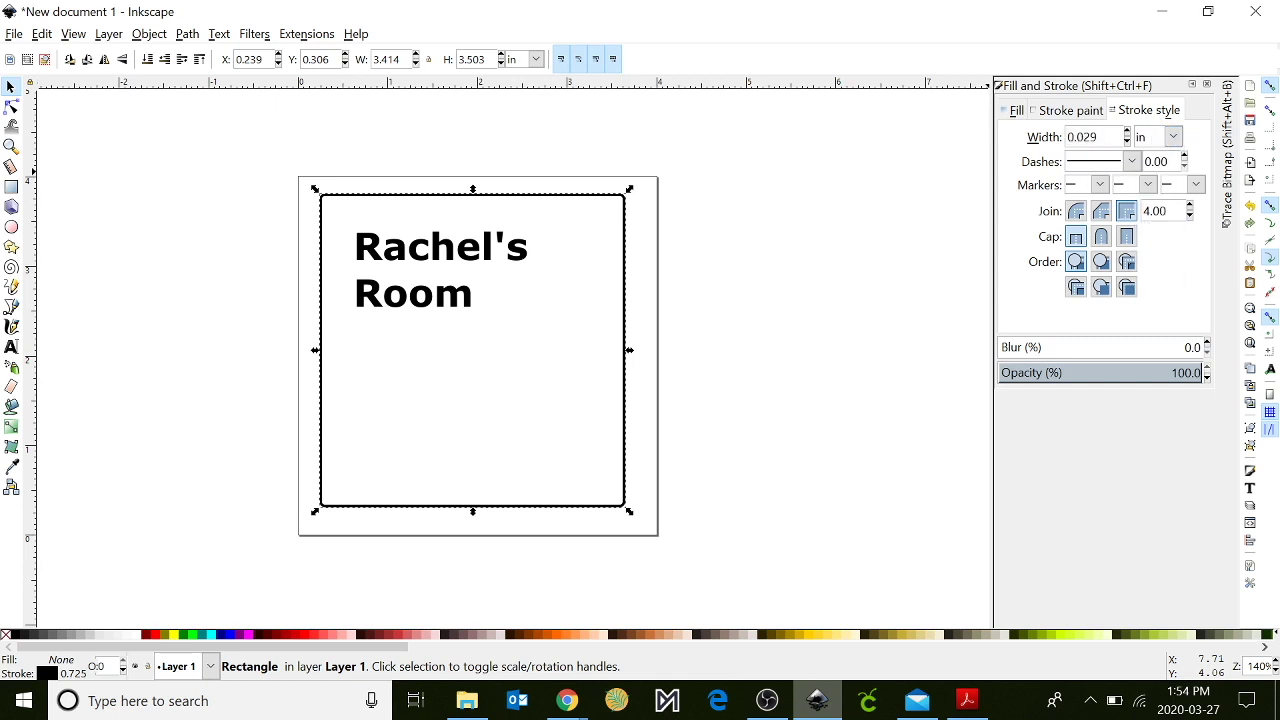
pyautogui.press('BackSpace')
pyautogui.press('BackSpace')
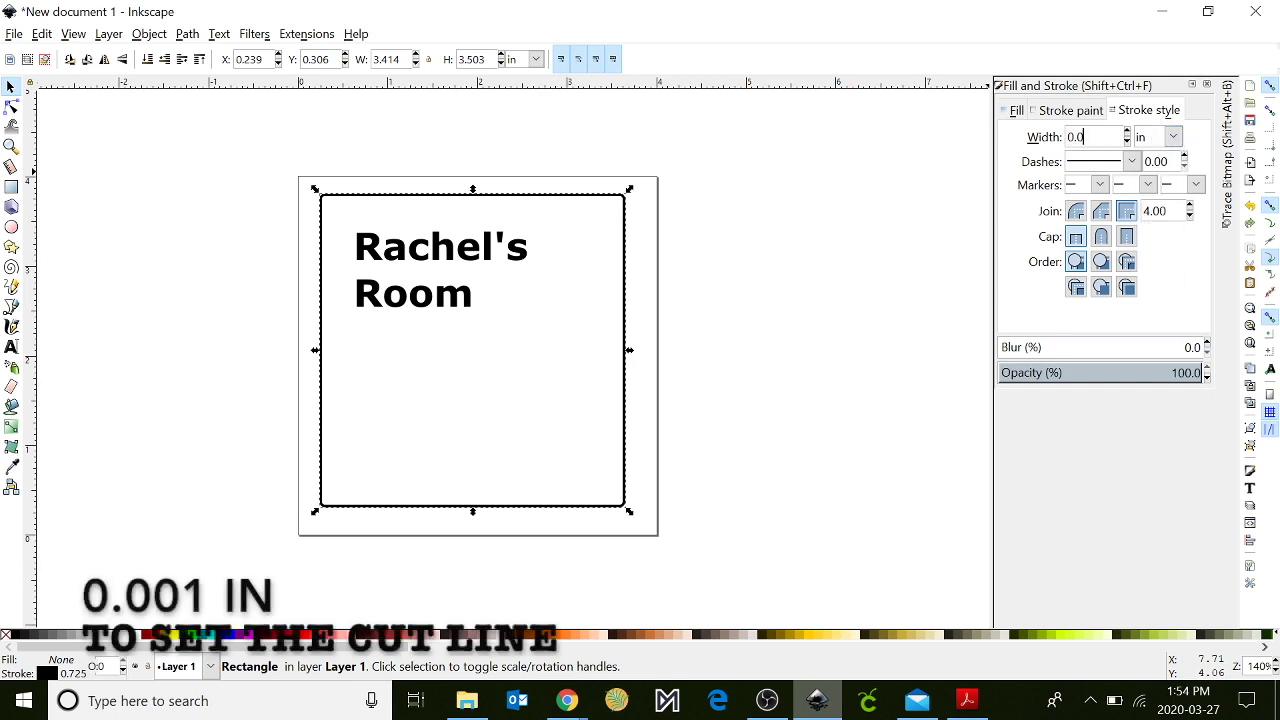
pyautogui.write('01')
pyautogui.press('Return')
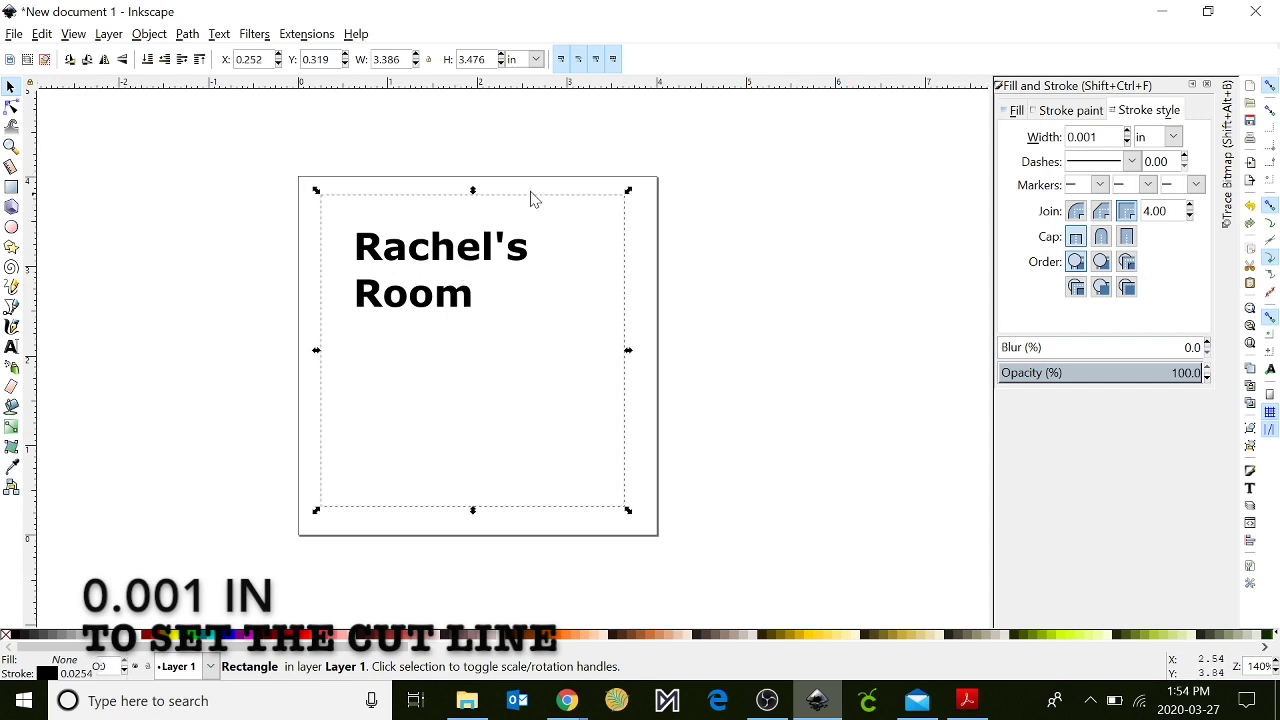
pyautogui.click(435, 262)
pyautogui.click(1015, 110)
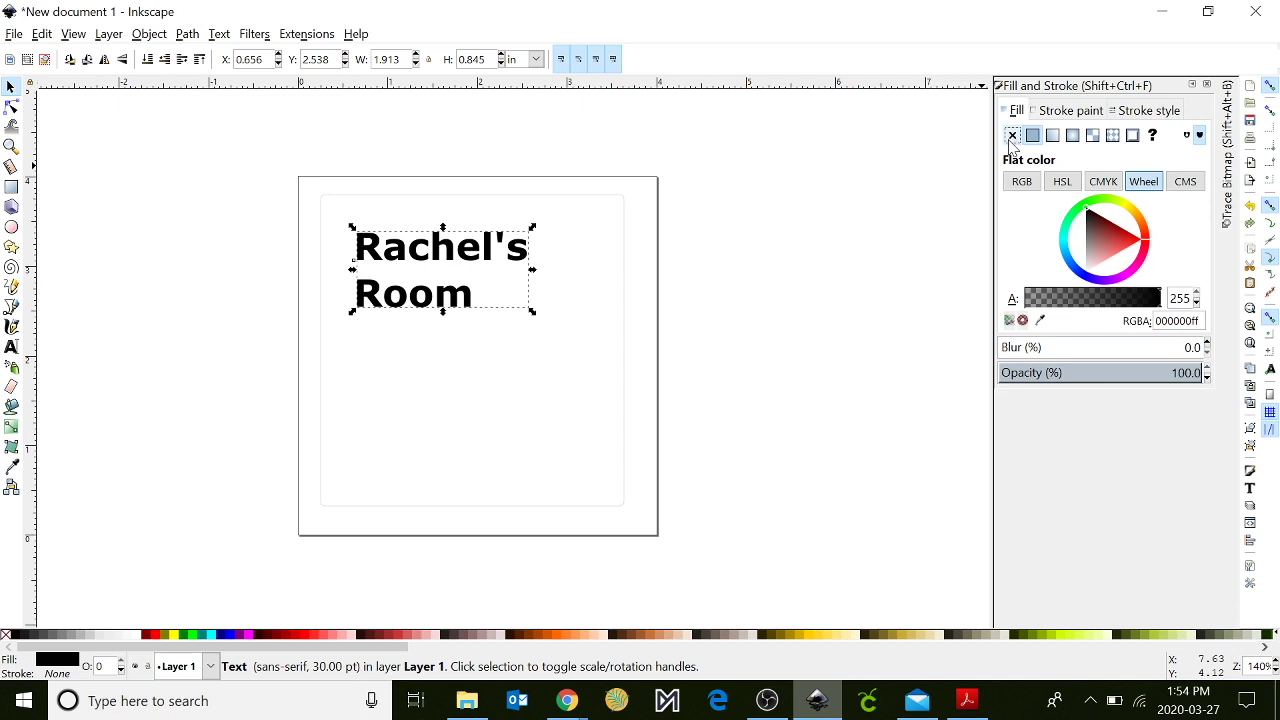
pyautogui.click(1012, 137)
pyautogui.click(1080, 112)
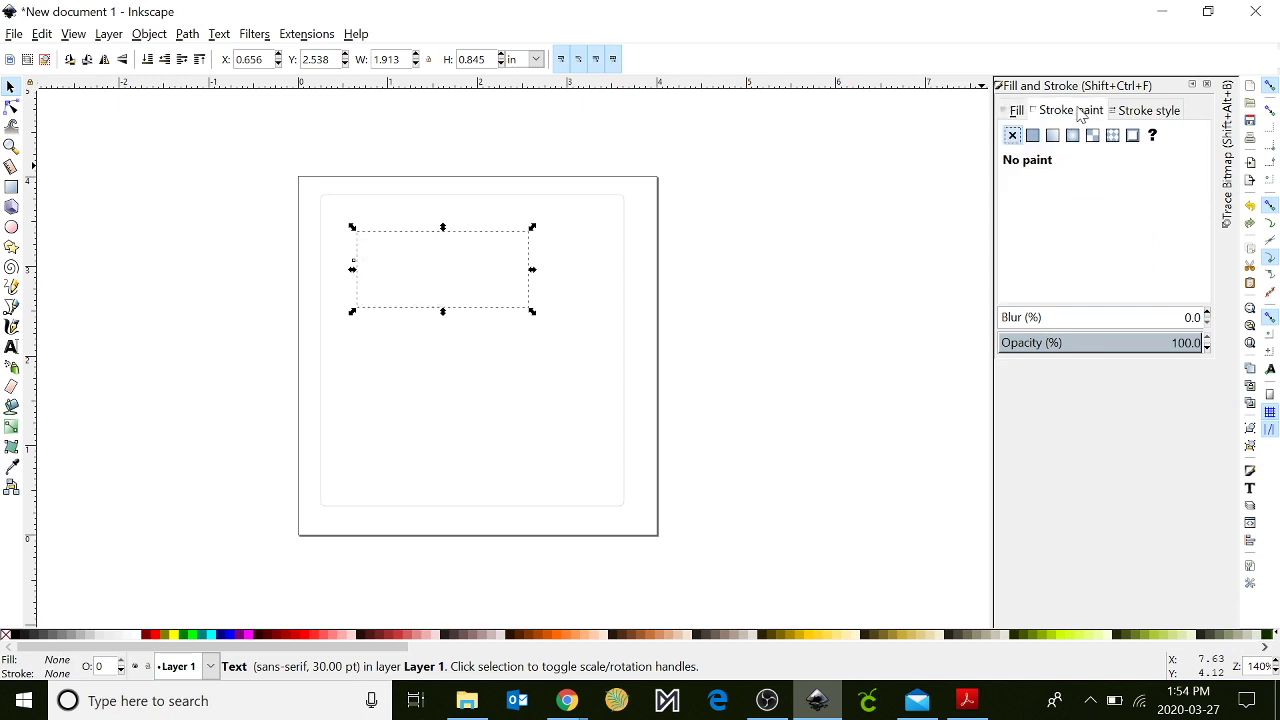
pyautogui.click(1033, 136)
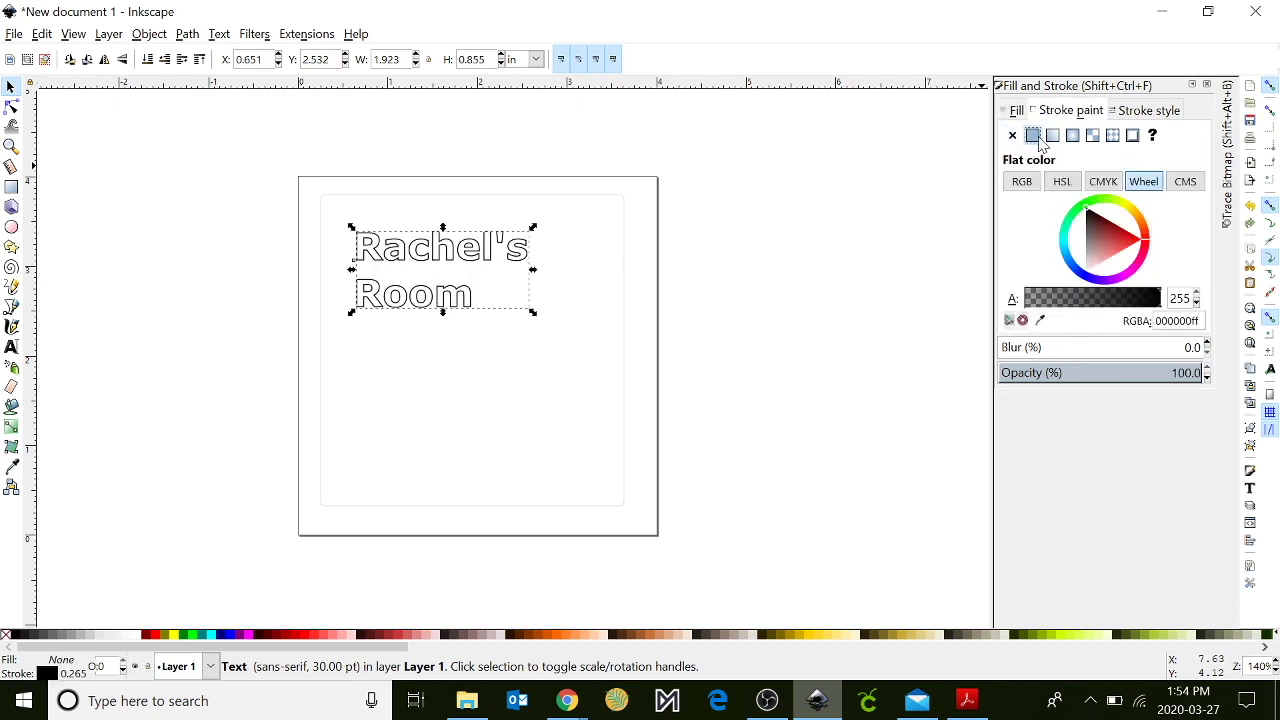
pyautogui.click(1145, 117)
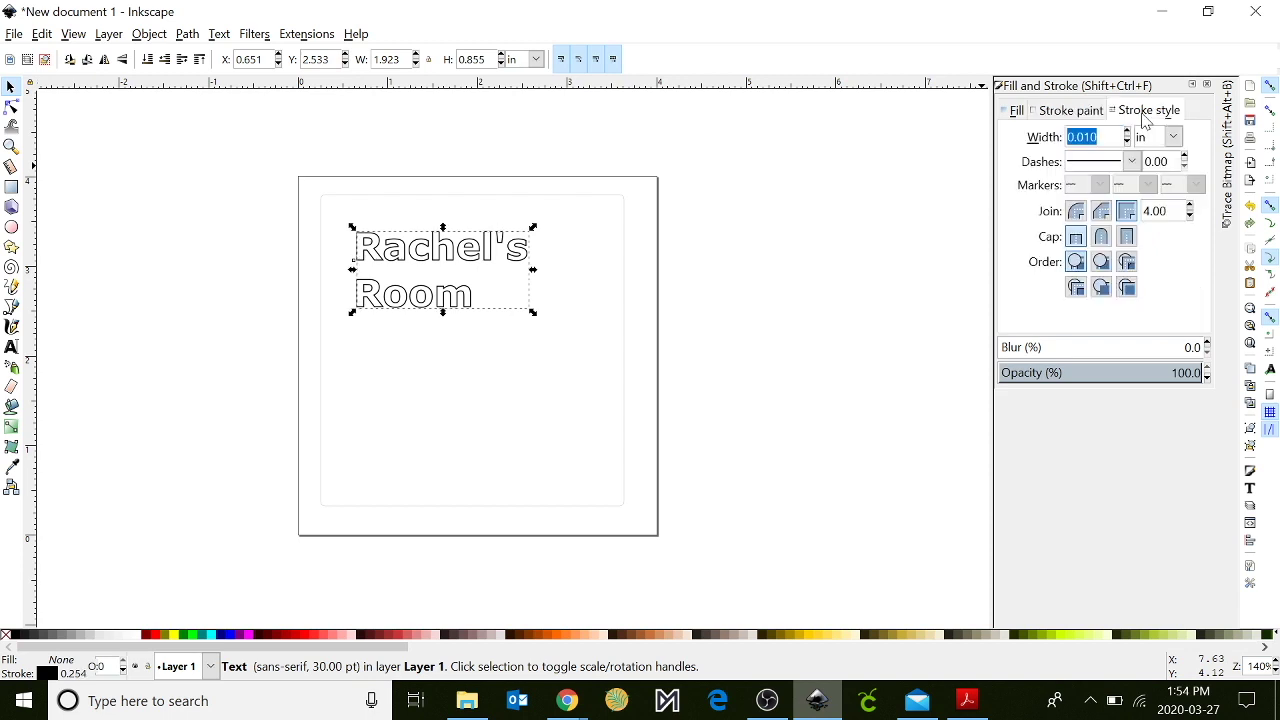
pyautogui.press('End')
pyautogui.press('Return')
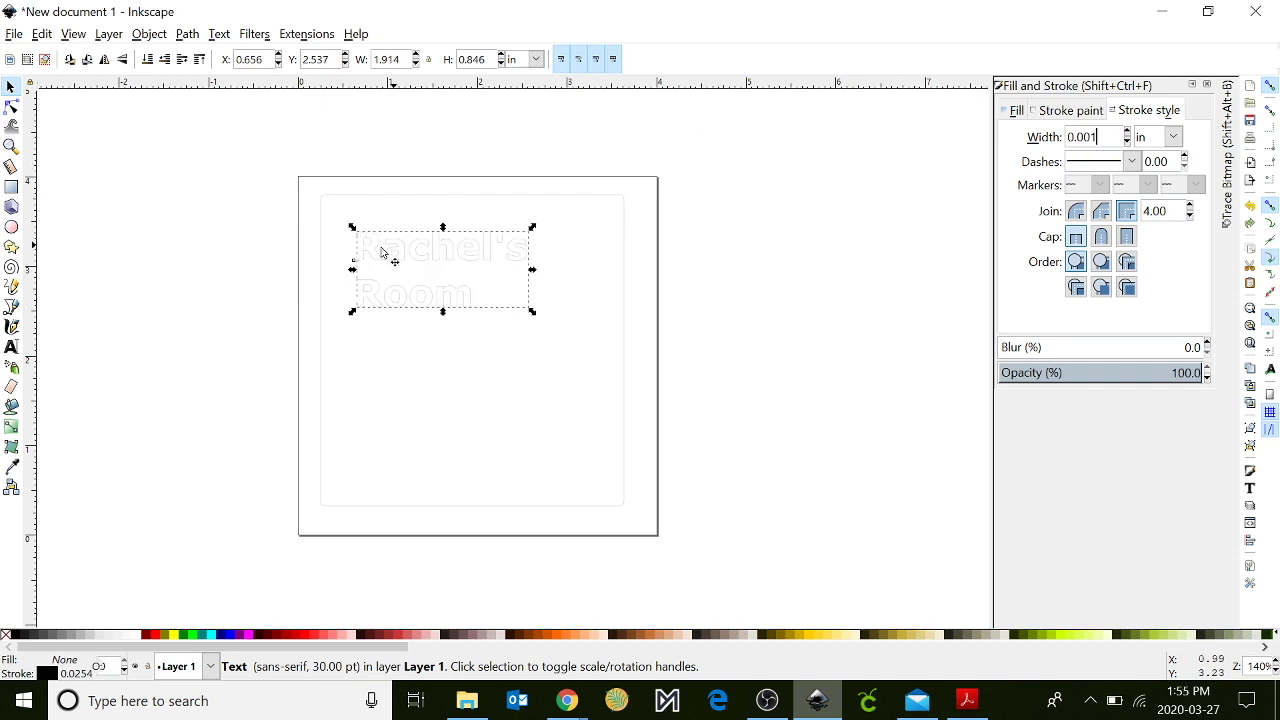
pyautogui.hotkey('ctrl', 'z')
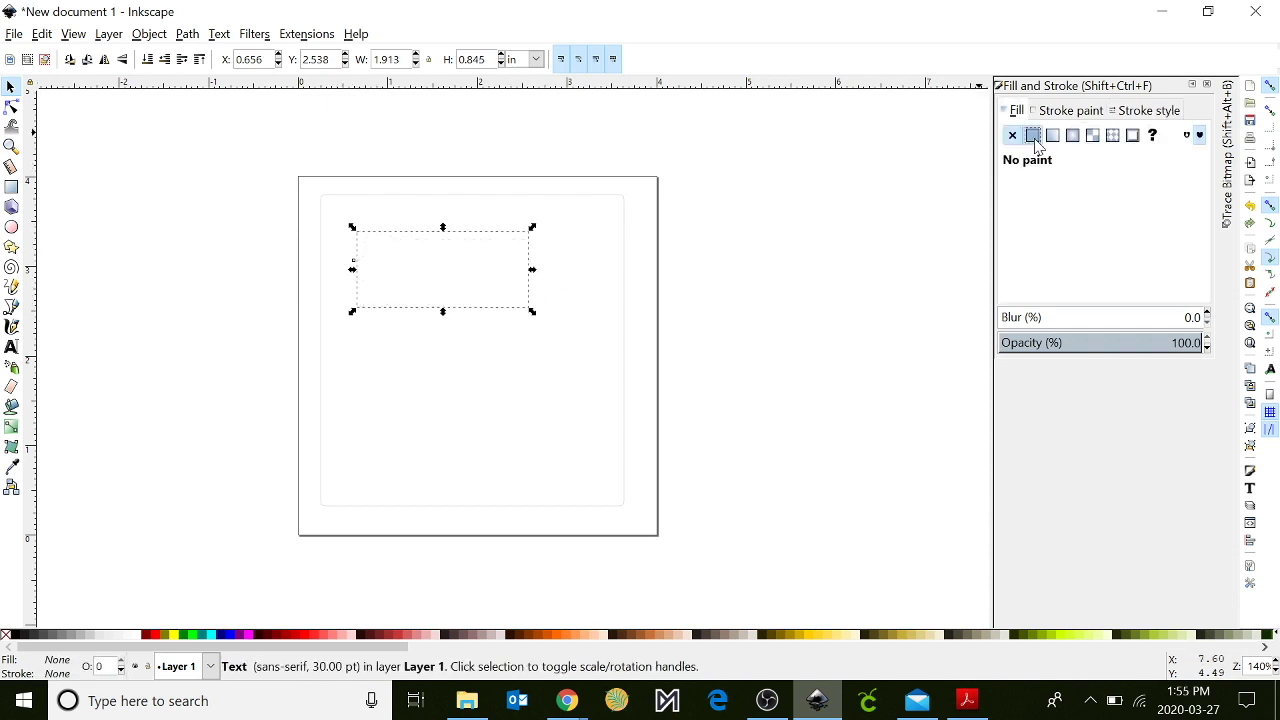
pyautogui.hotkey('ctrl', 'z')
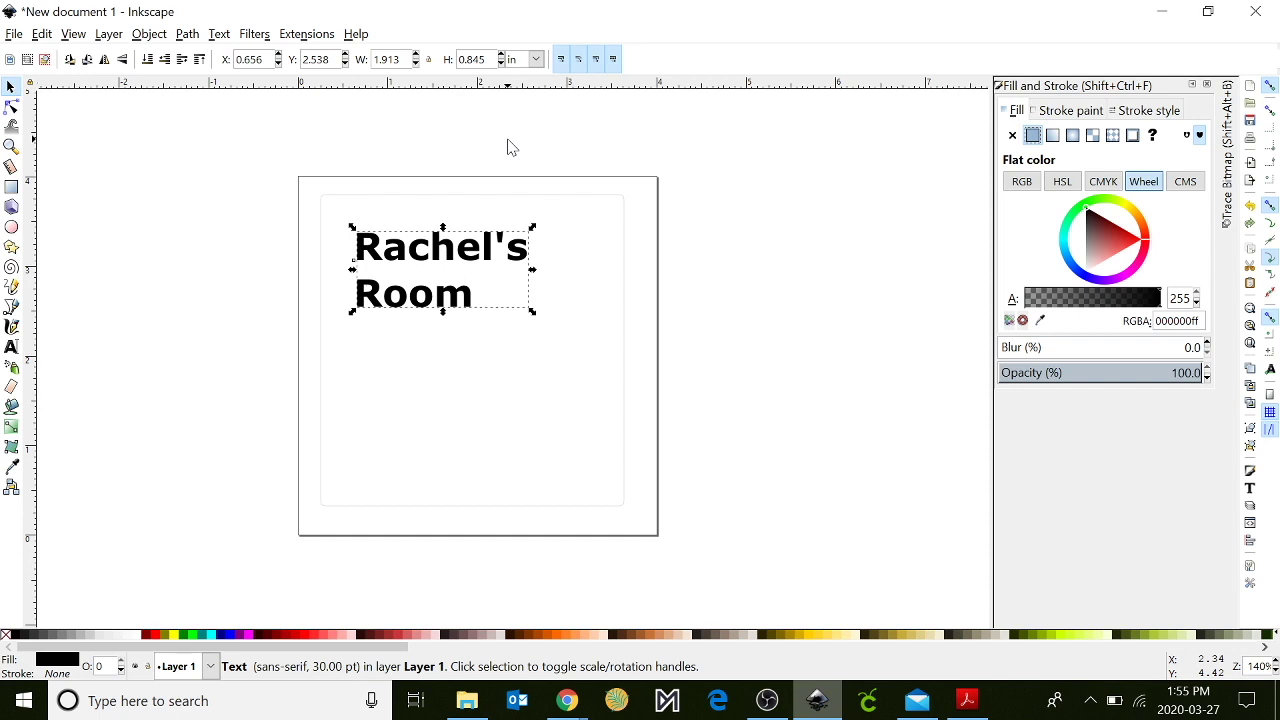
pyautogui.click(601, 195)
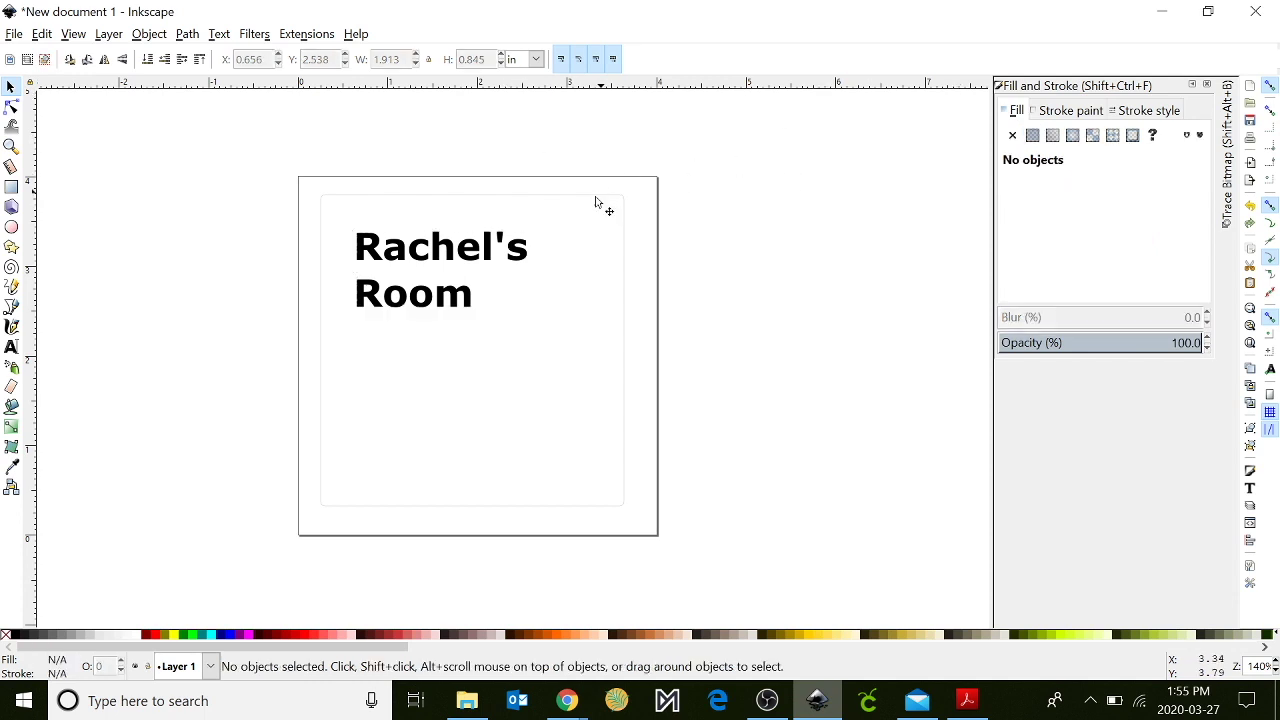
pyautogui.click(623, 195)
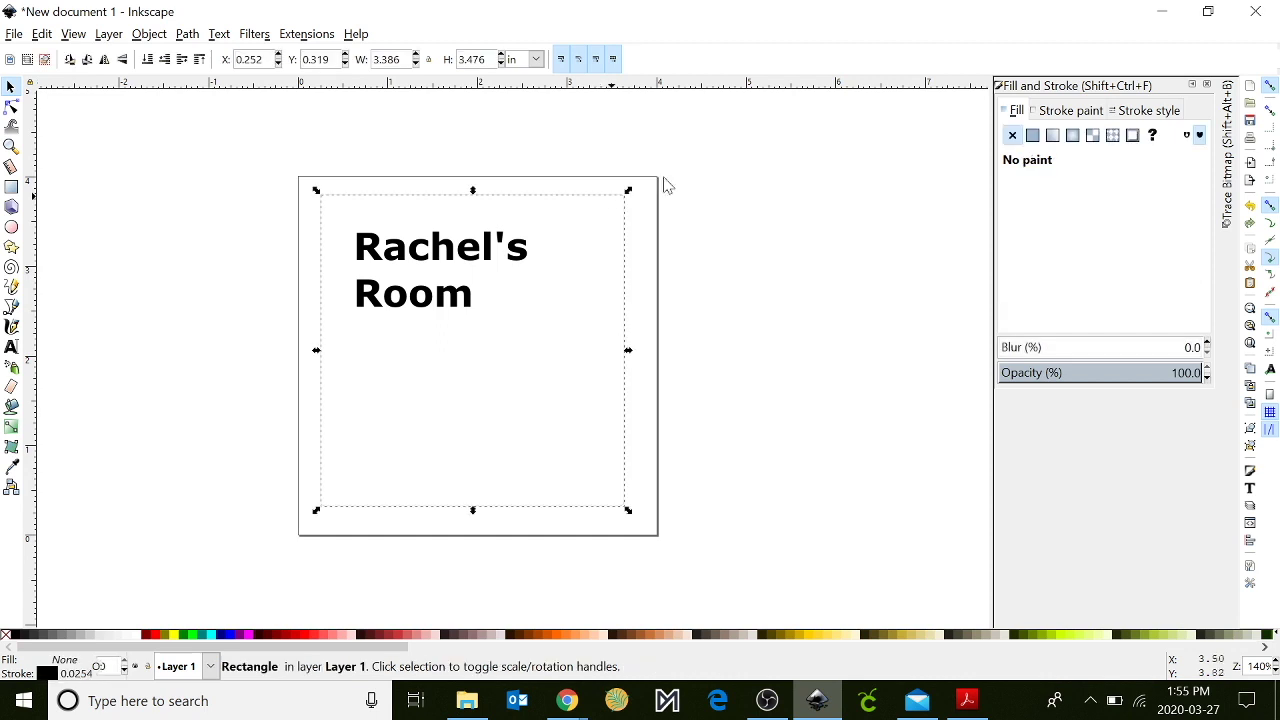
pyautogui.click(1150, 110)
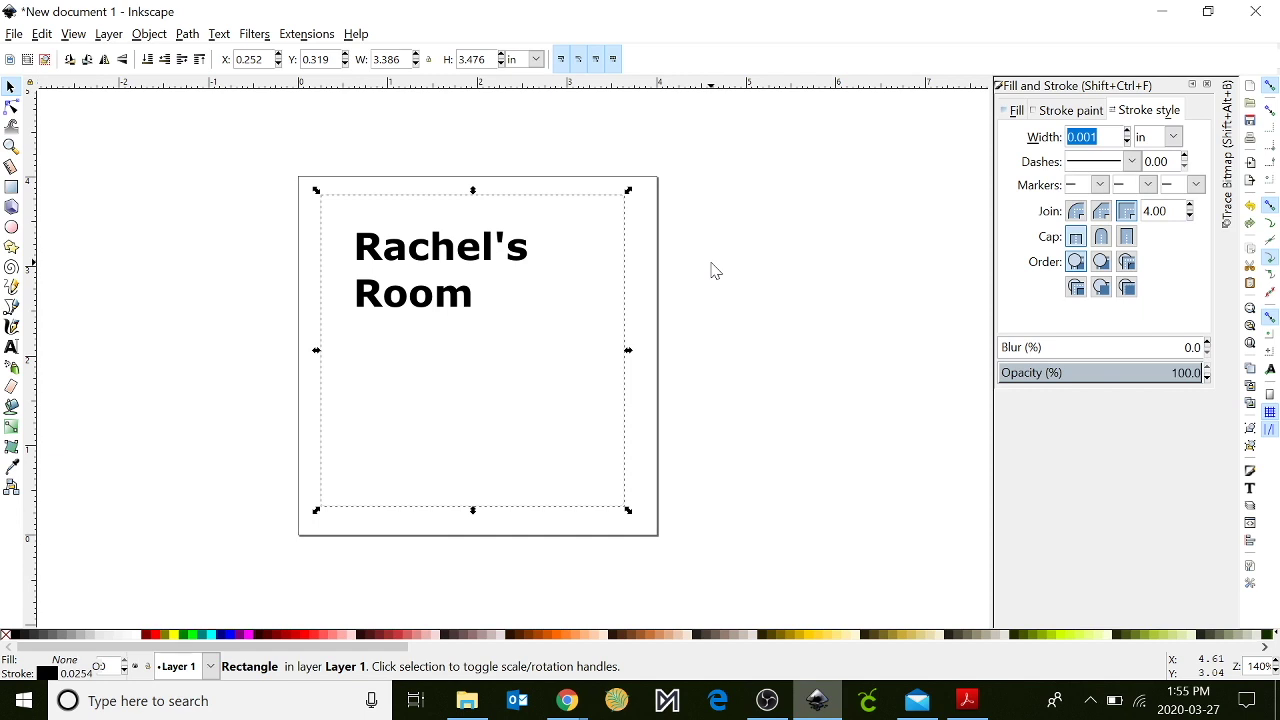
# Step: Nudge the Rachel's Room text slightly right and shrink it a little
pyautogui.click(431, 257)
pyautogui.click(463, 265)
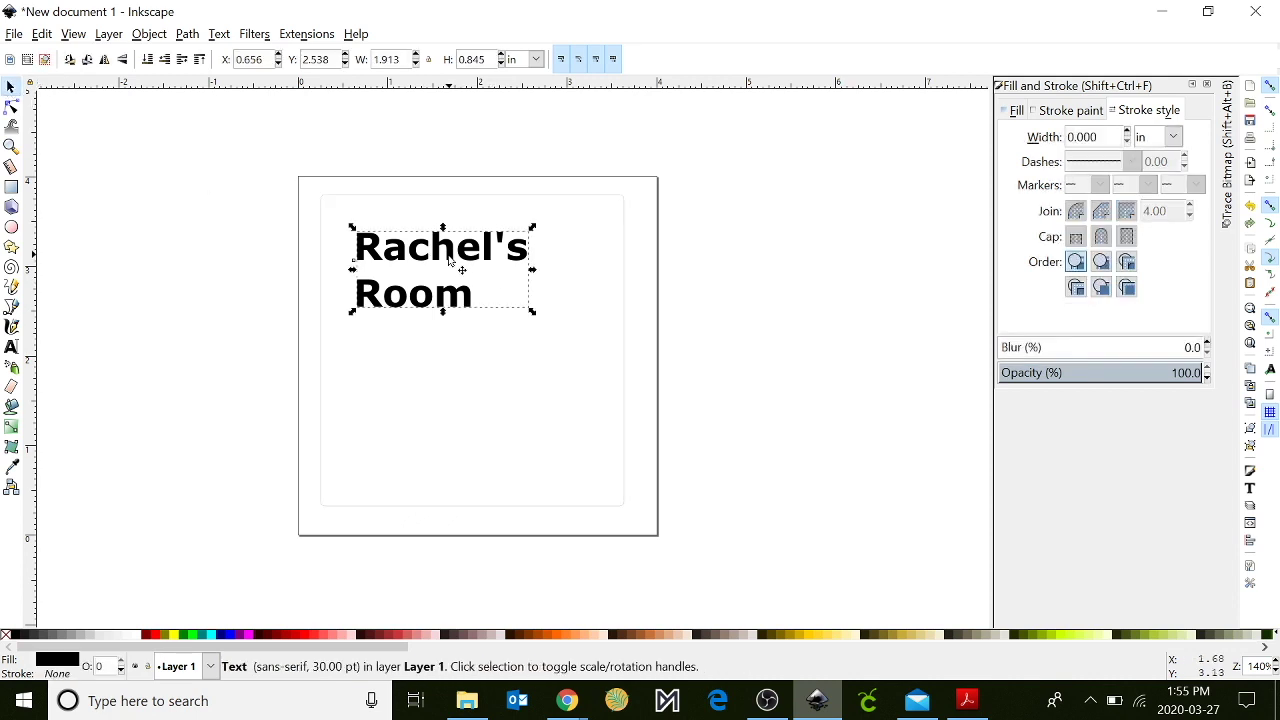
pyautogui.moveTo(457, 261)
pyautogui.mouseDown()
pyautogui.moveTo(500, 258)
pyautogui.moveTo(465, 250)
pyautogui.mouseUp()
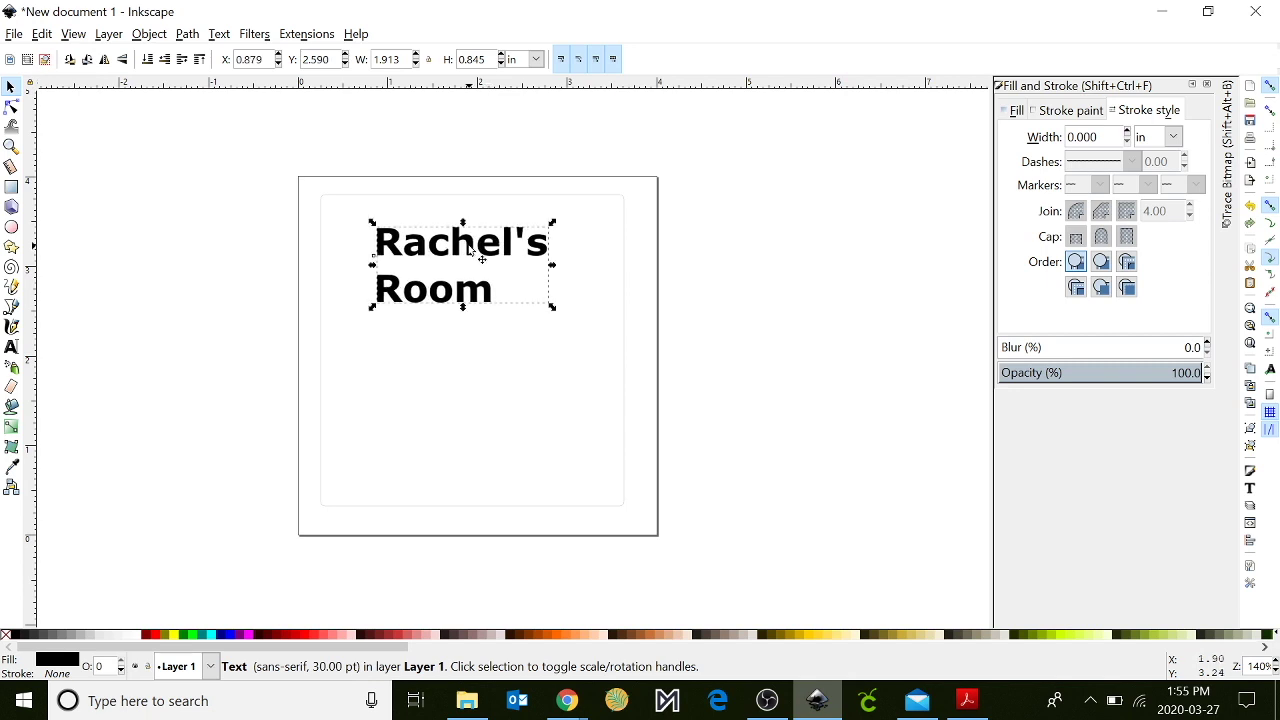
pyautogui.moveTo(553, 308); pyautogui.dragTo(538, 308)
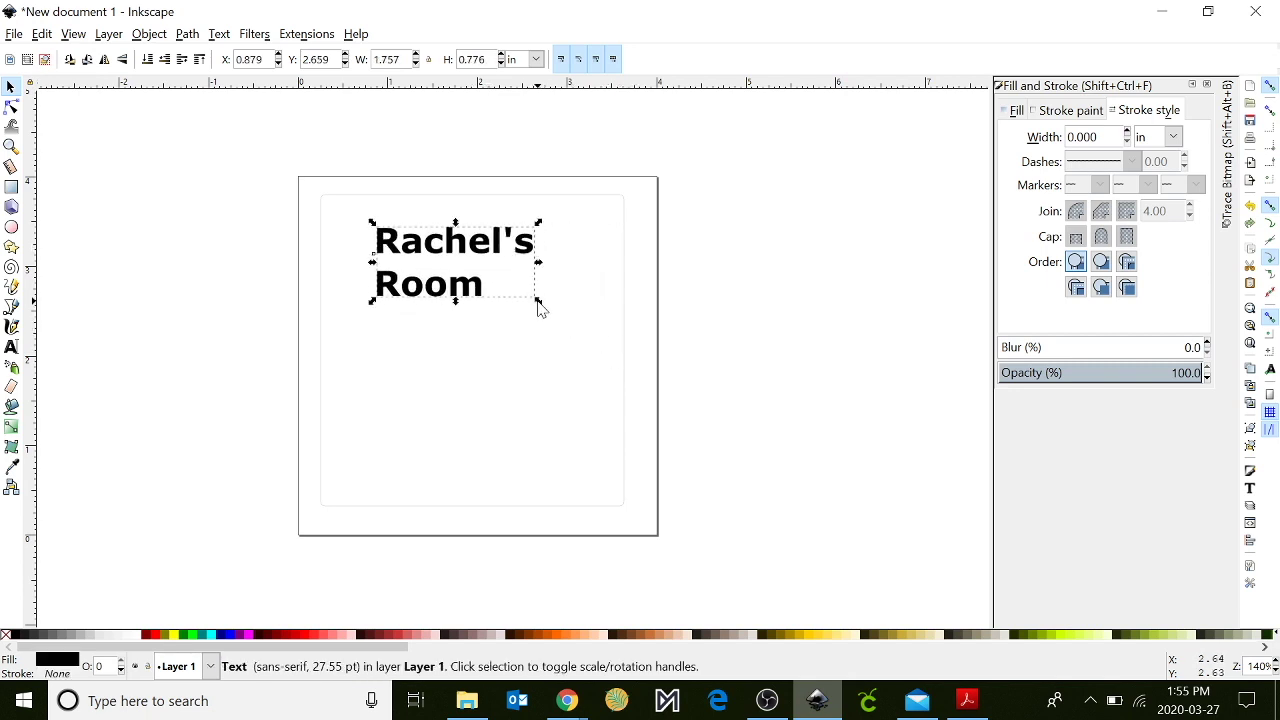
# Step: Try rotating the text, undo it, and select the framing rectangle with the Node tool
pyautogui.click(482, 246)
pyautogui.moveTo(538, 222); pyautogui.dragTo(378, 197)
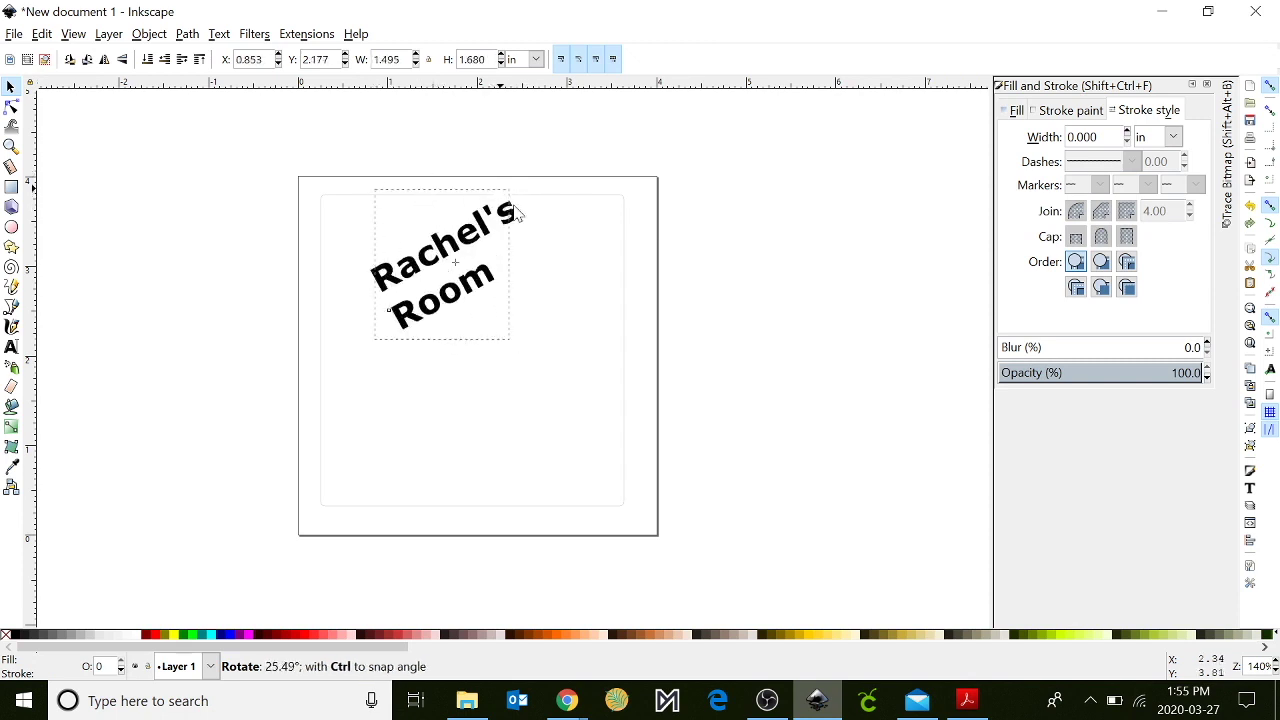
pyautogui.moveTo(378, 197); pyautogui.dragTo(523, 228)
pyautogui.hotkey('ctrl', 'z')
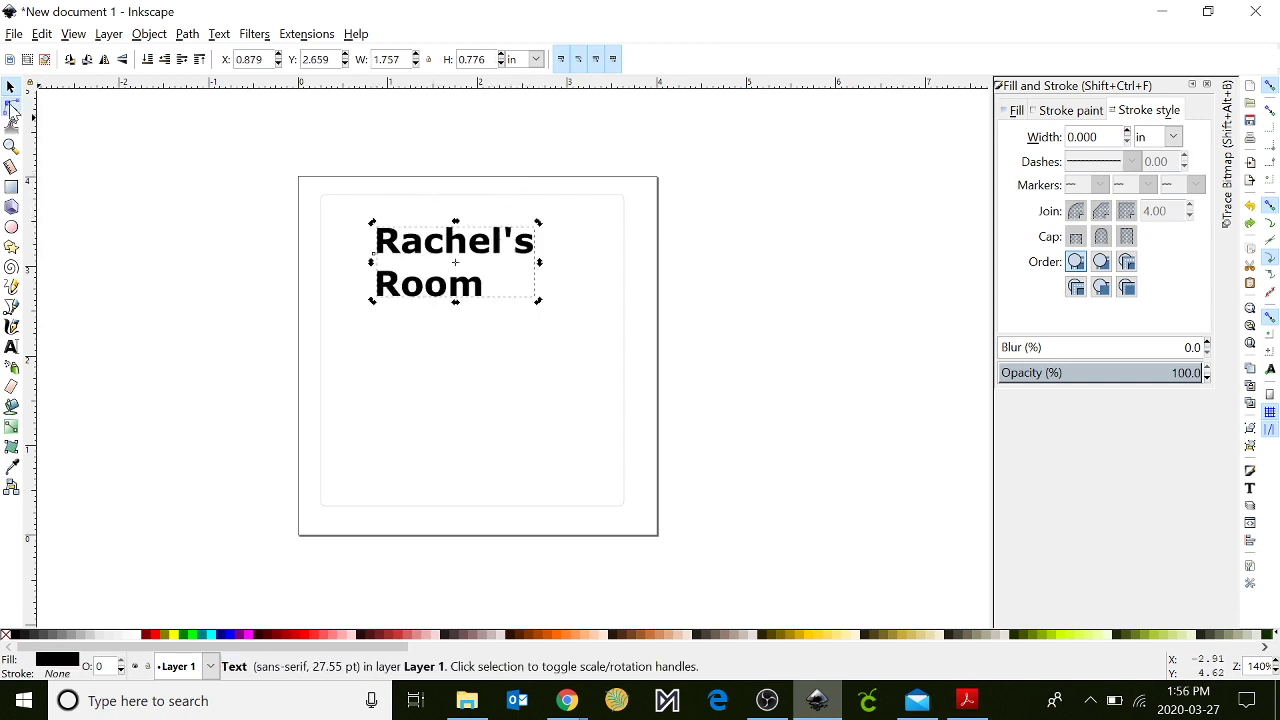
pyautogui.click(11, 107)
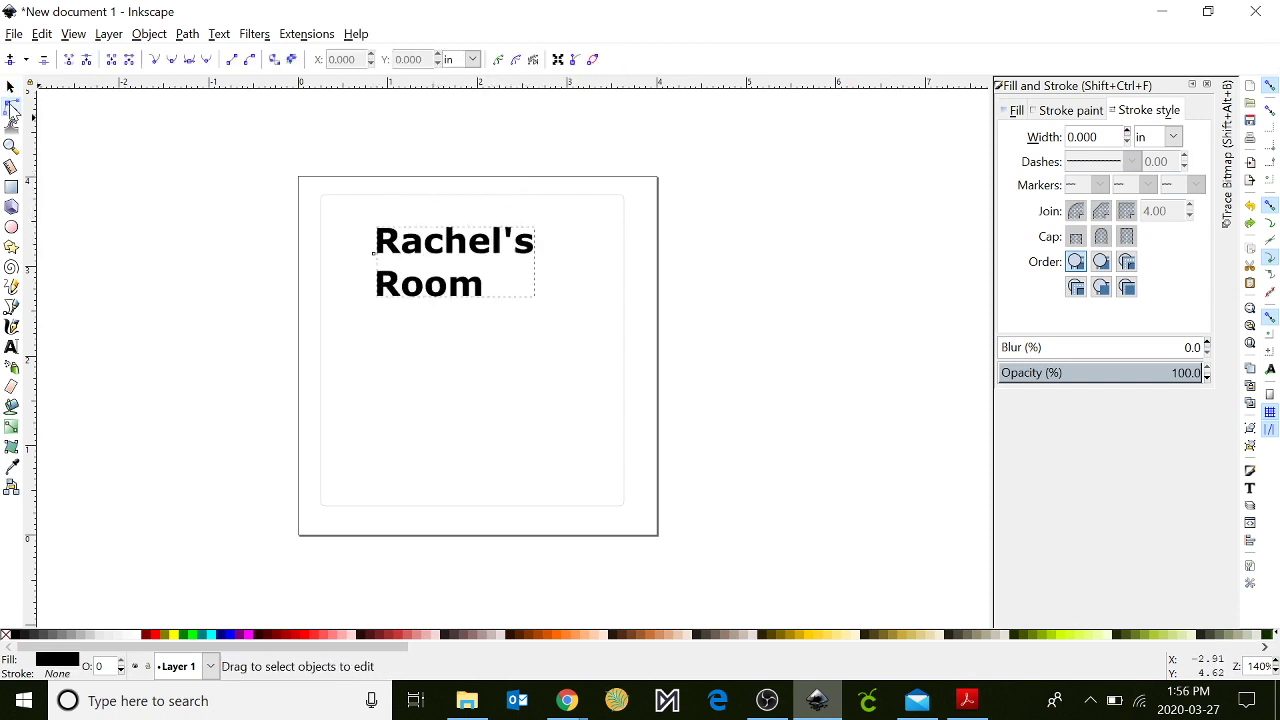
pyautogui.click(320, 428)
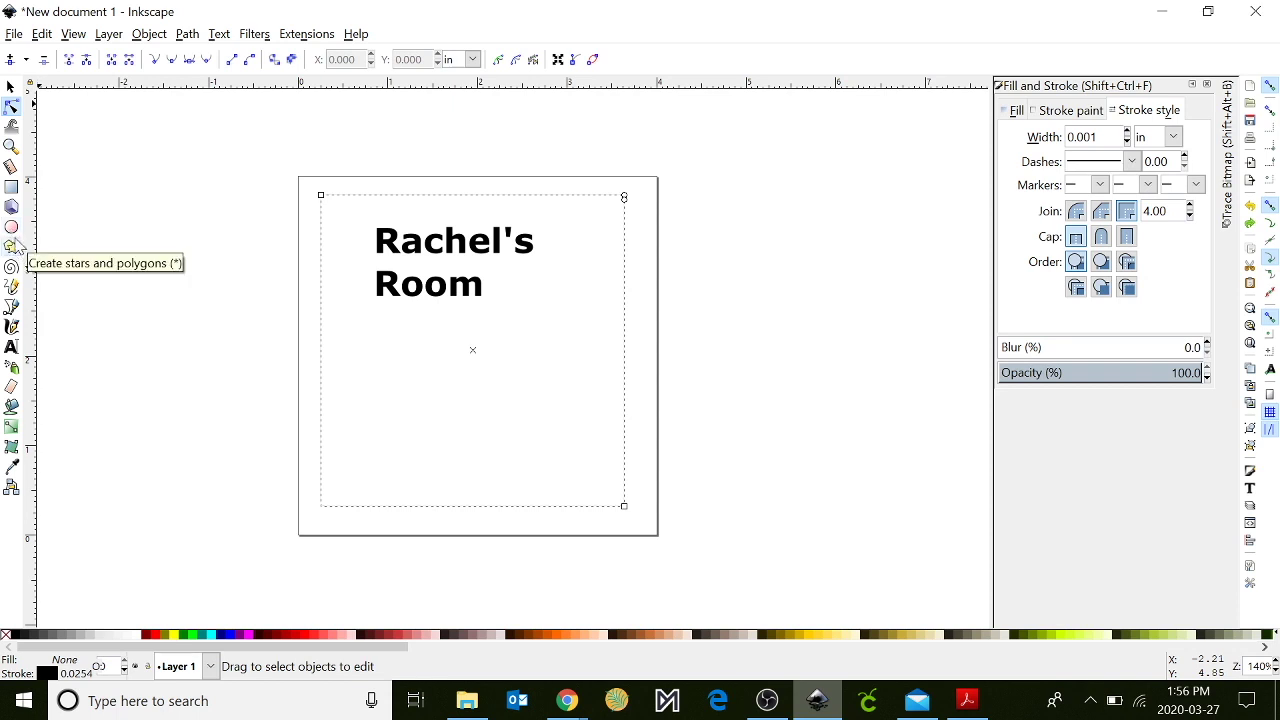
pyautogui.press('r')
pyautogui.moveTo(337, 340)
pyautogui.mouseDown()
pyautogui.moveTo(422, 391)
pyautogui.moveTo(470, 444)
pyautogui.mouseUp()
pyautogui.moveTo(453, 315); pyautogui.dragTo(530, 418)
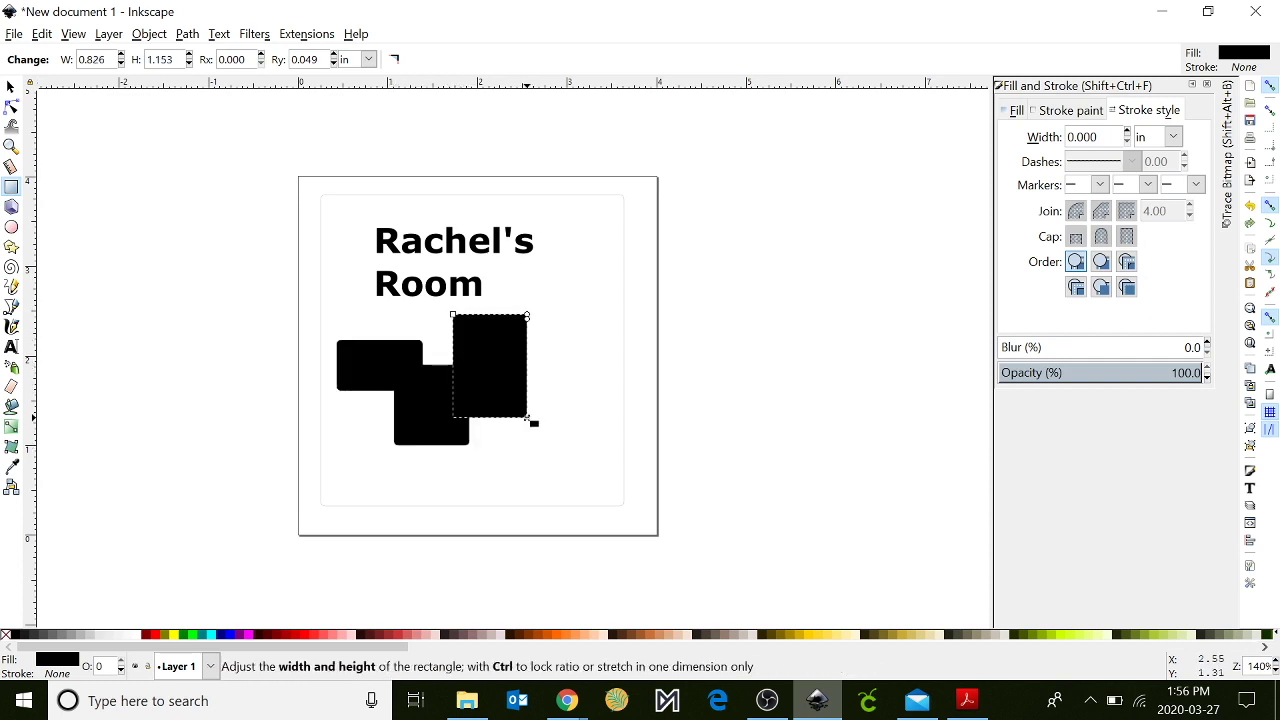
pyautogui.click(12, 228)
pyautogui.moveTo(544, 308); pyautogui.dragTo(640, 408)
pyautogui.moveTo(590, 253); pyautogui.dragTo(714, 326)
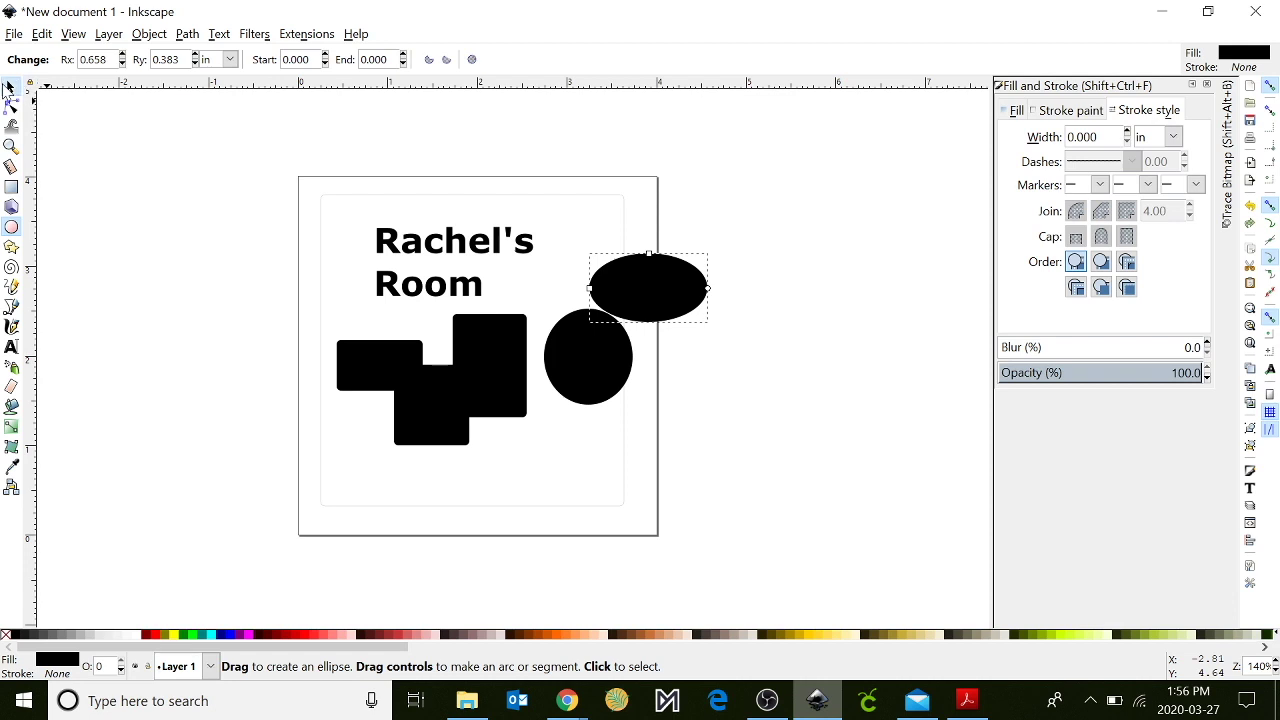
pyautogui.click(11, 87)
pyautogui.moveTo(649, 250); pyautogui.dragTo(649, 202)
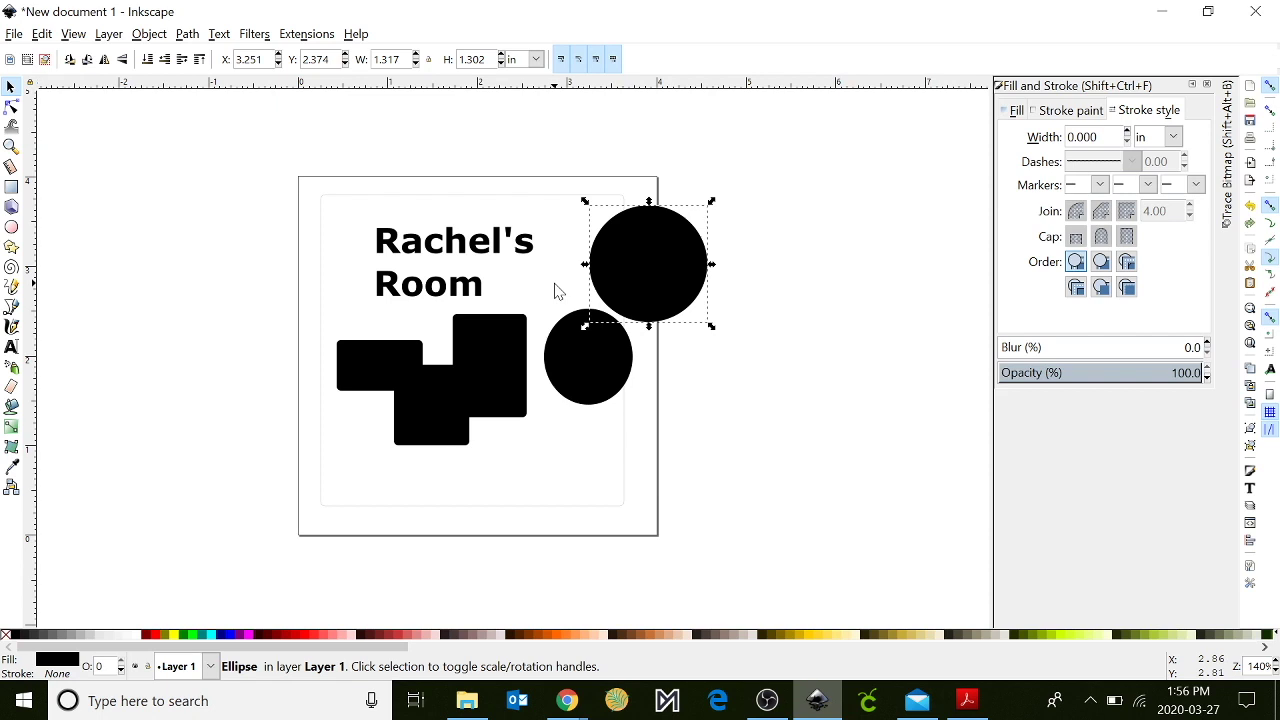
pyautogui.click(11, 306)
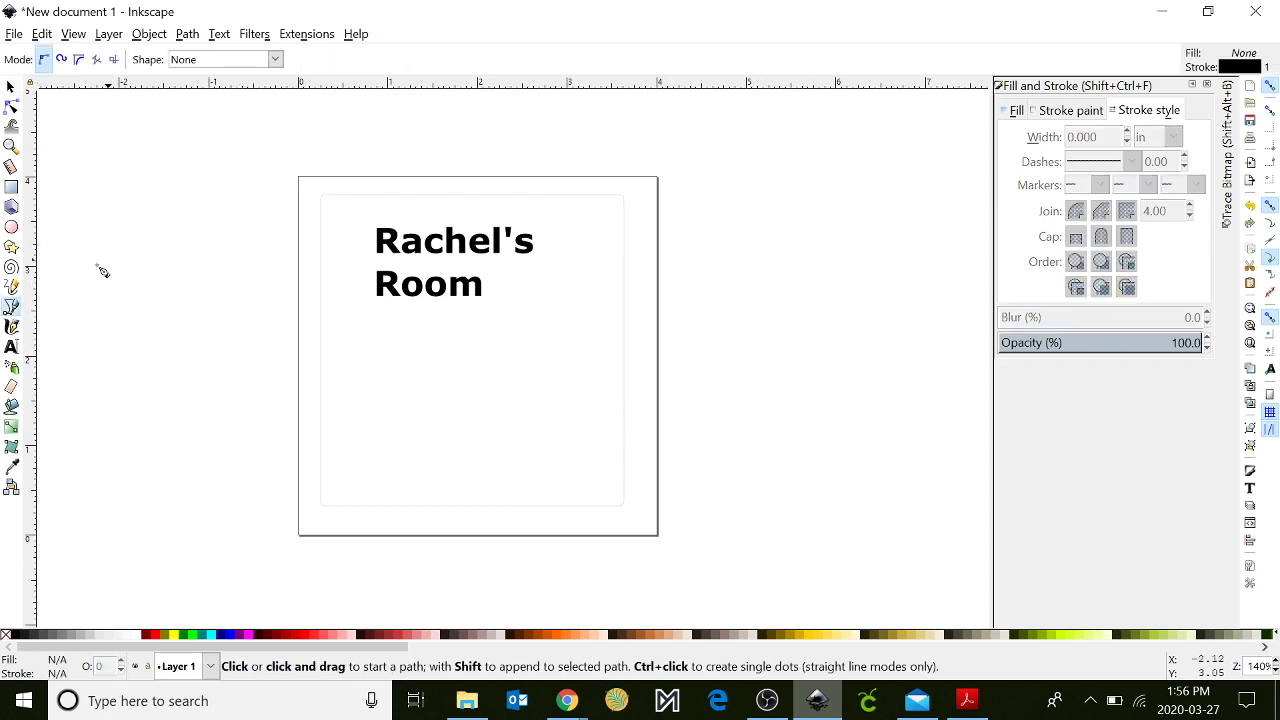
pyautogui.press('s')
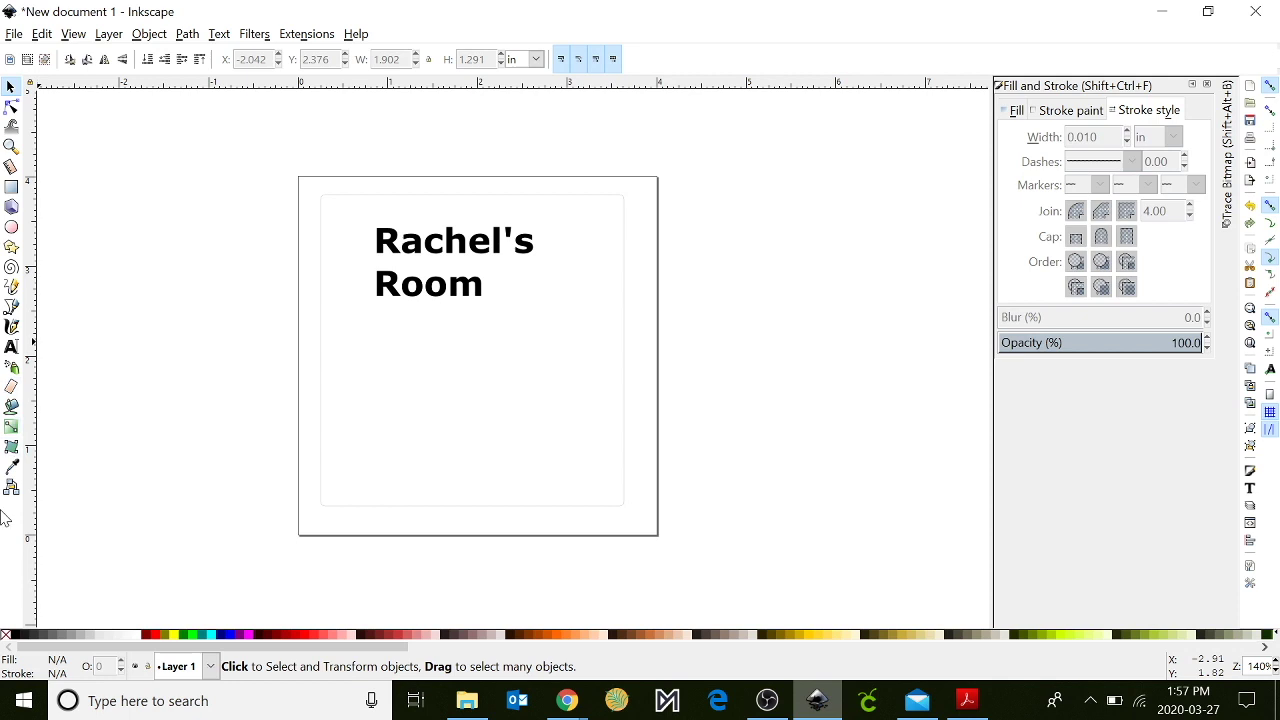
# Step: Type the text "Rachel is awesome" below "Room"
pyautogui.click(11, 346)
pyautogui.click(390, 400)
pyautogui.write('Ra')
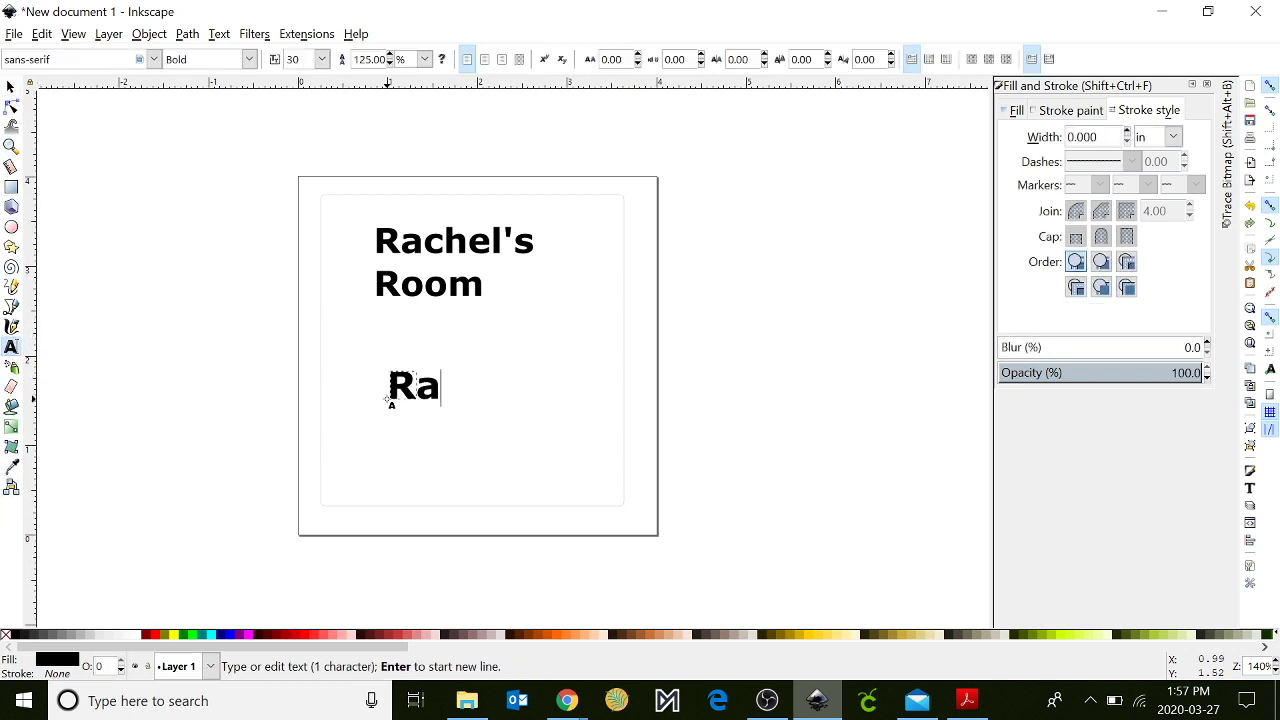
pyautogui.write('cche')
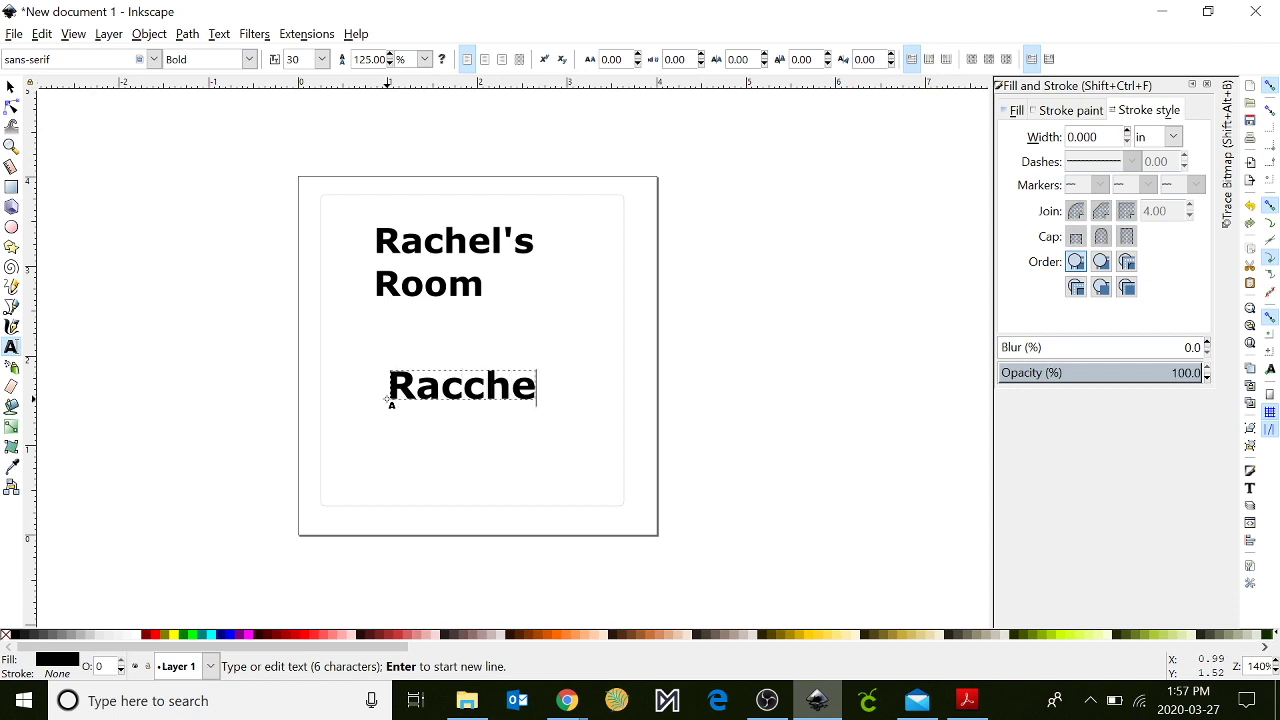
pyautogui.press('BackSpace')
pyautogui.press('BackSpace')
pyautogui.press('BackSpace')
pyautogui.write('hel ')
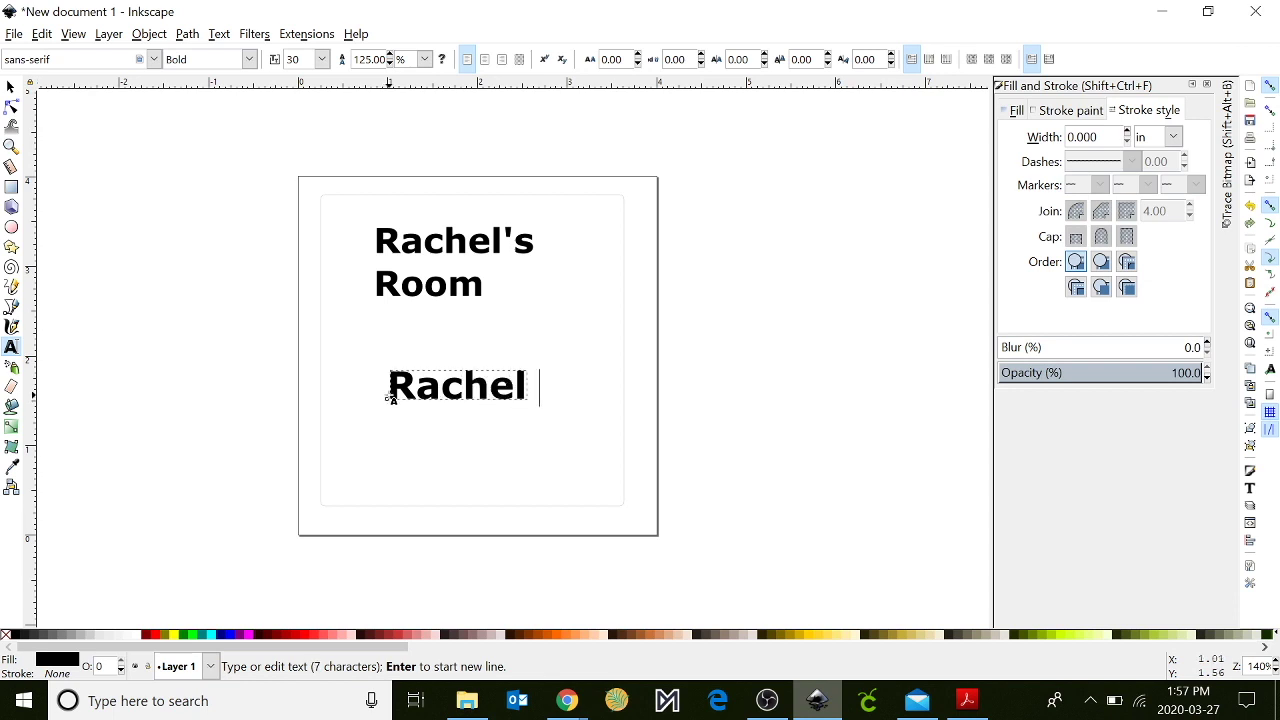
pyautogui.write('is aweso')
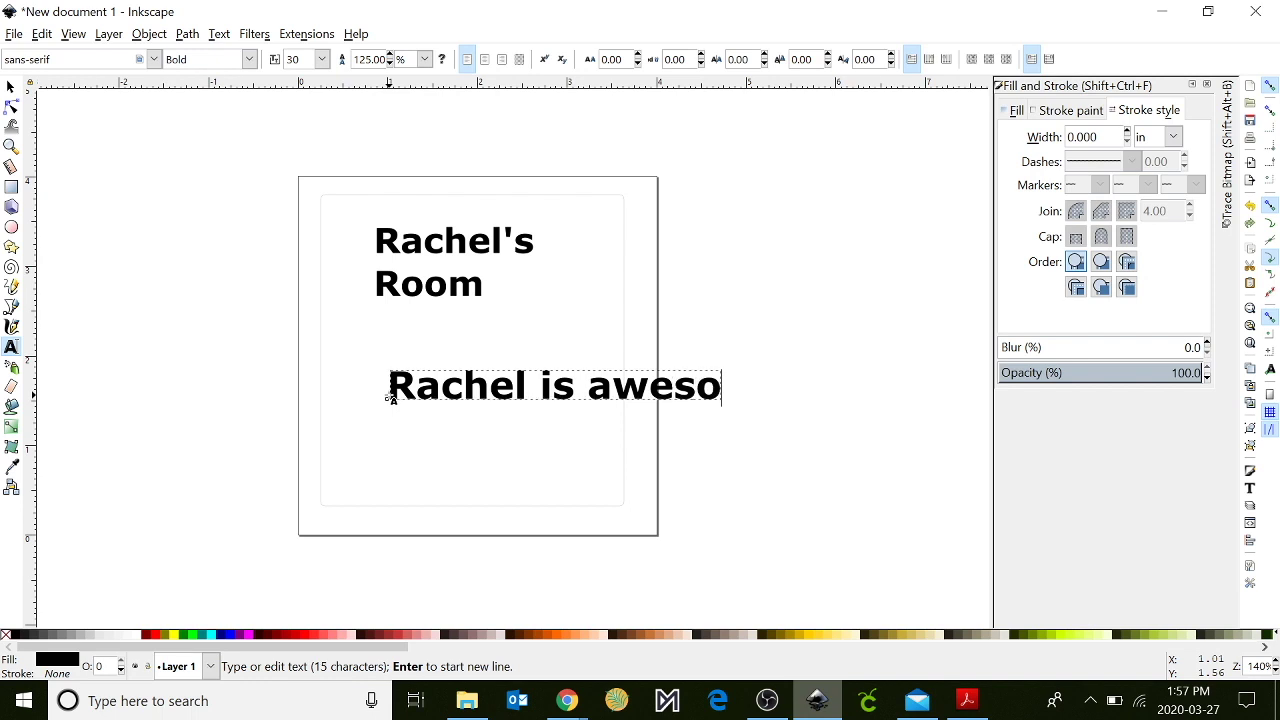
pyautogui.write('me')
pyautogui.press('F1')
# Step: Drag "Rachel is awesome" lower and left, then bring up the Text and Font settings
pyautogui.moveTo(391, 397); pyautogui.dragTo(231, 437)
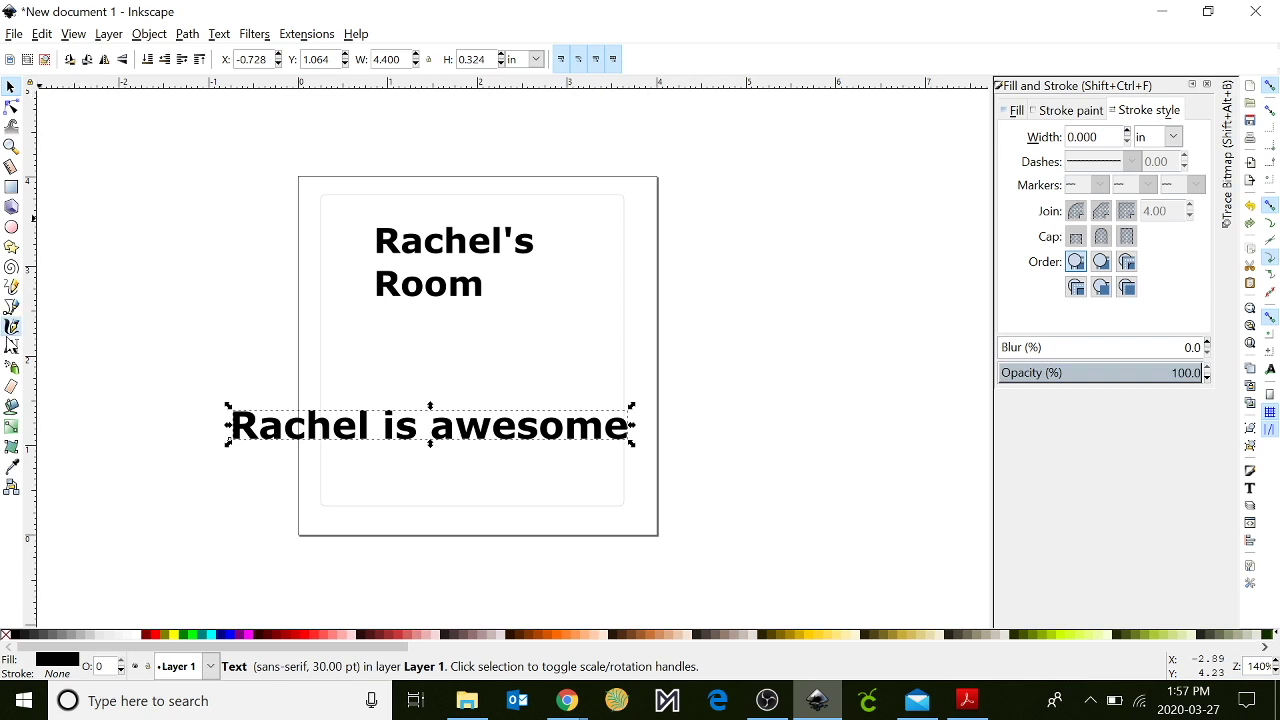
pyautogui.click(11, 326)
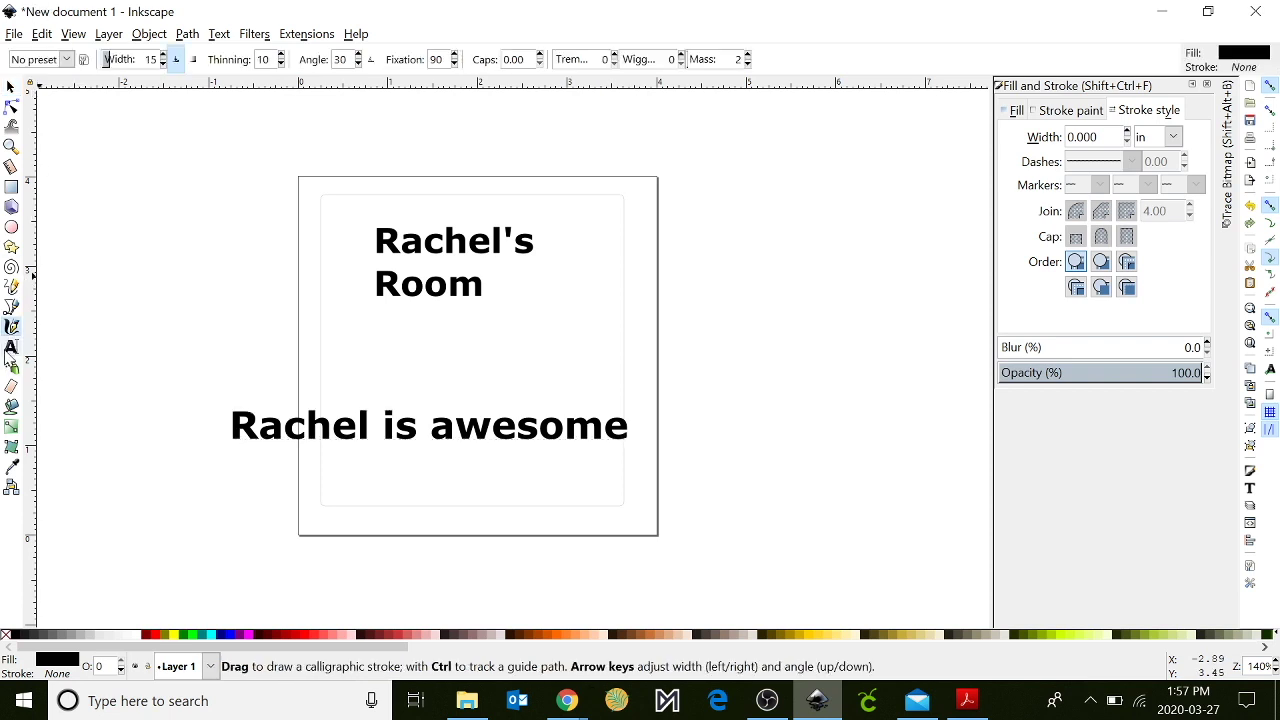
pyautogui.click(10, 347)
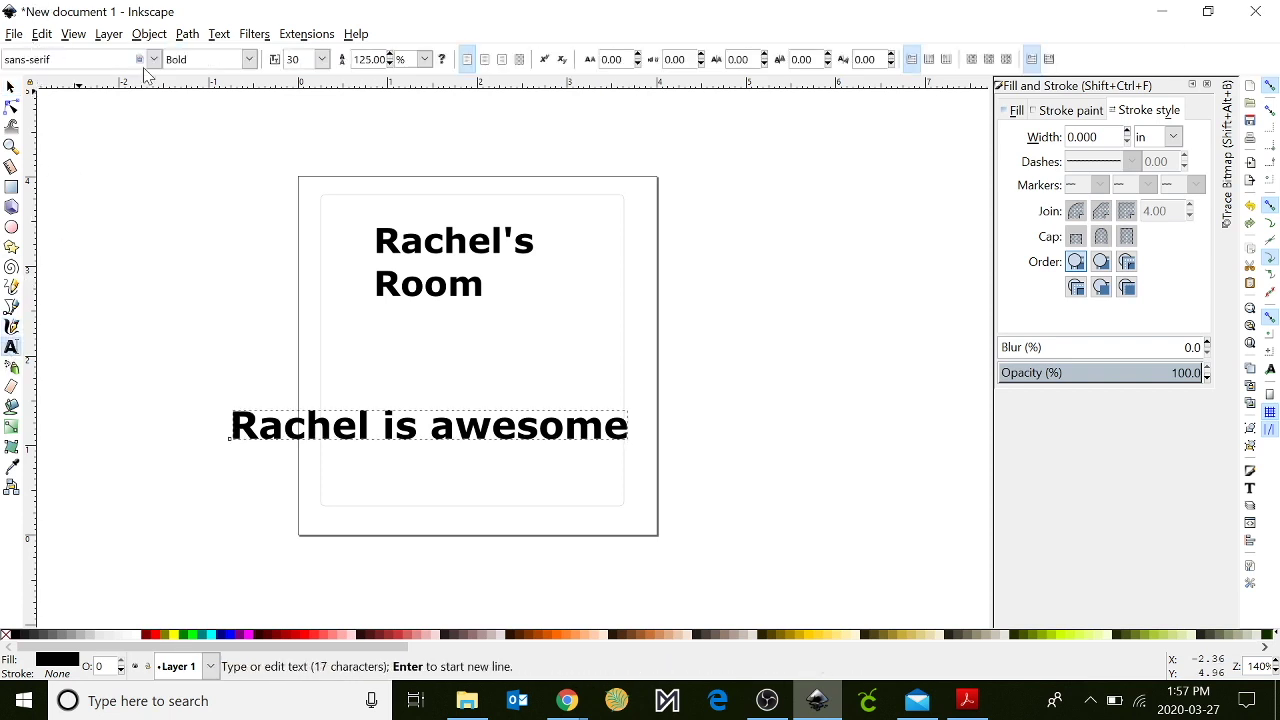
pyautogui.click(1250, 489)
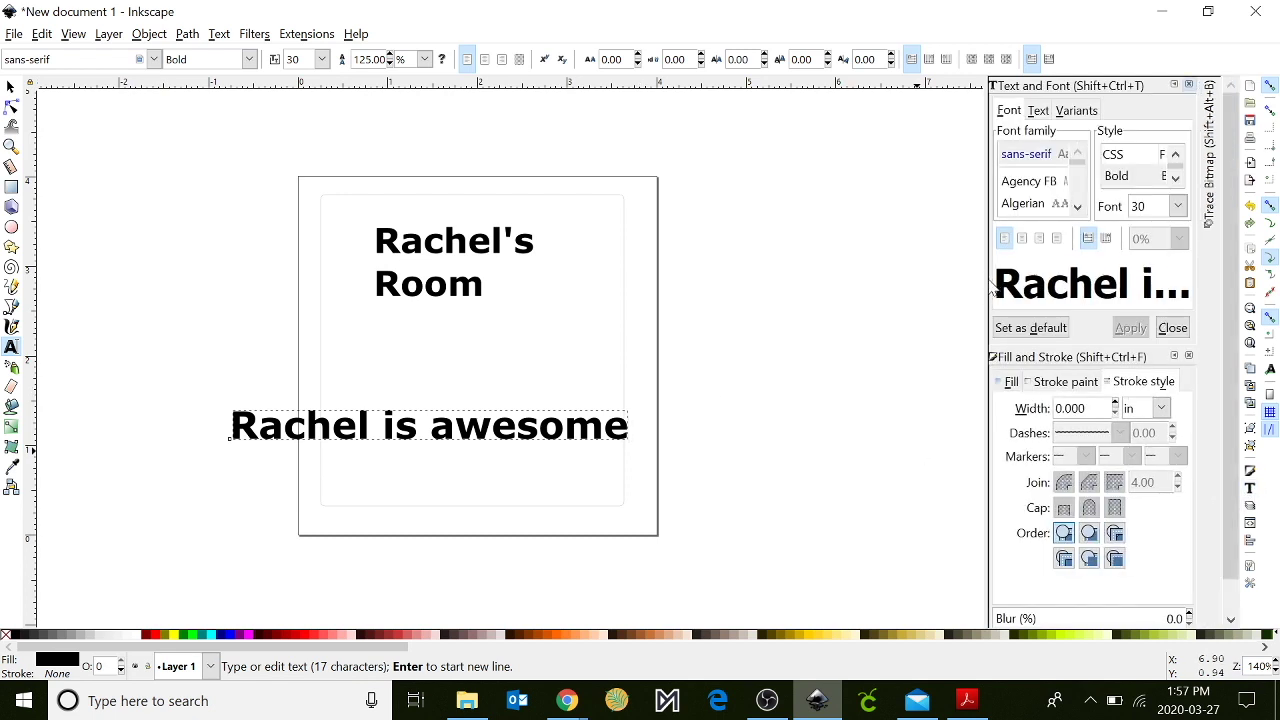
# Step: Apply the Brush Script MT font to "Rachel is awesome" from the font family list
pyautogui.moveTo(990, 285); pyautogui.dragTo(710, 301)
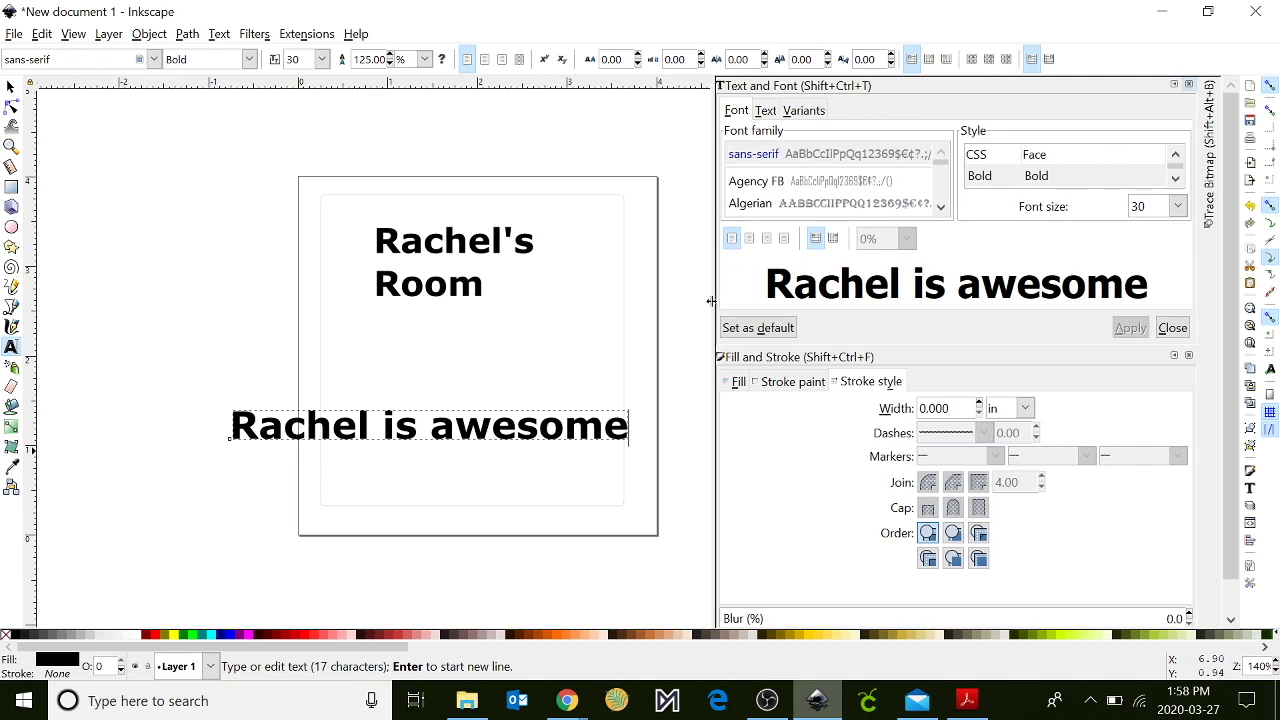
pyautogui.click(822, 186)
pyautogui.press('Down')
pyautogui.press('Down')
pyautogui.press('Down')
pyautogui.press('Down')
pyautogui.press('Down')
pyautogui.press('Down')
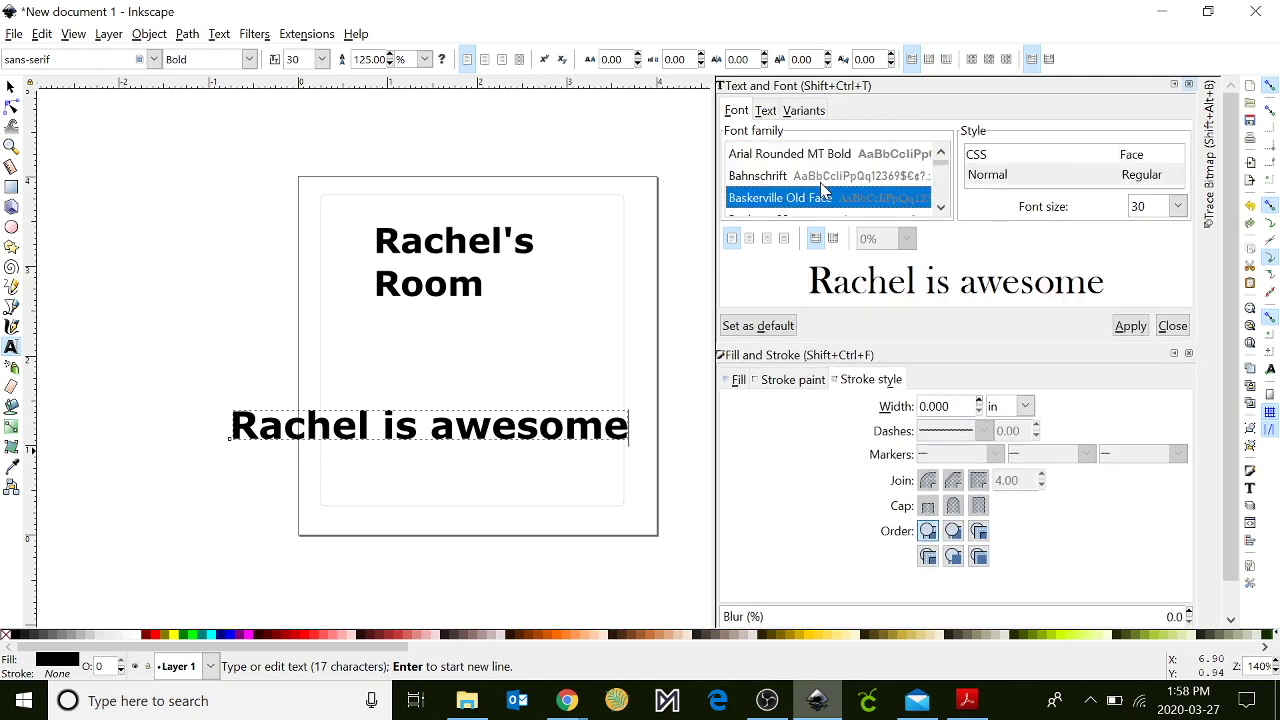
pyautogui.press('Down')
pyautogui.press('Down')
pyautogui.press('Down')
pyautogui.press('Down')
pyautogui.press('Down')
pyautogui.press('Down')
pyautogui.press('Down')
pyautogui.press('Down')
pyautogui.press('Down')
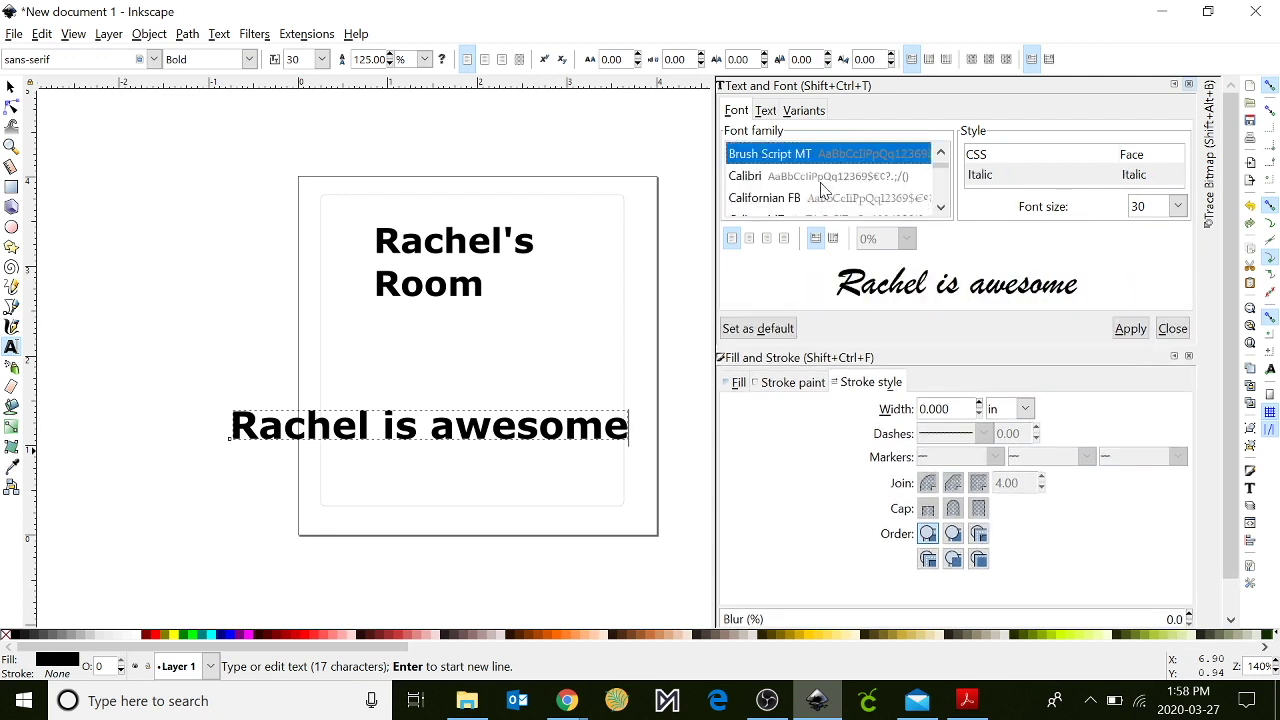
pyautogui.click(1130, 328)
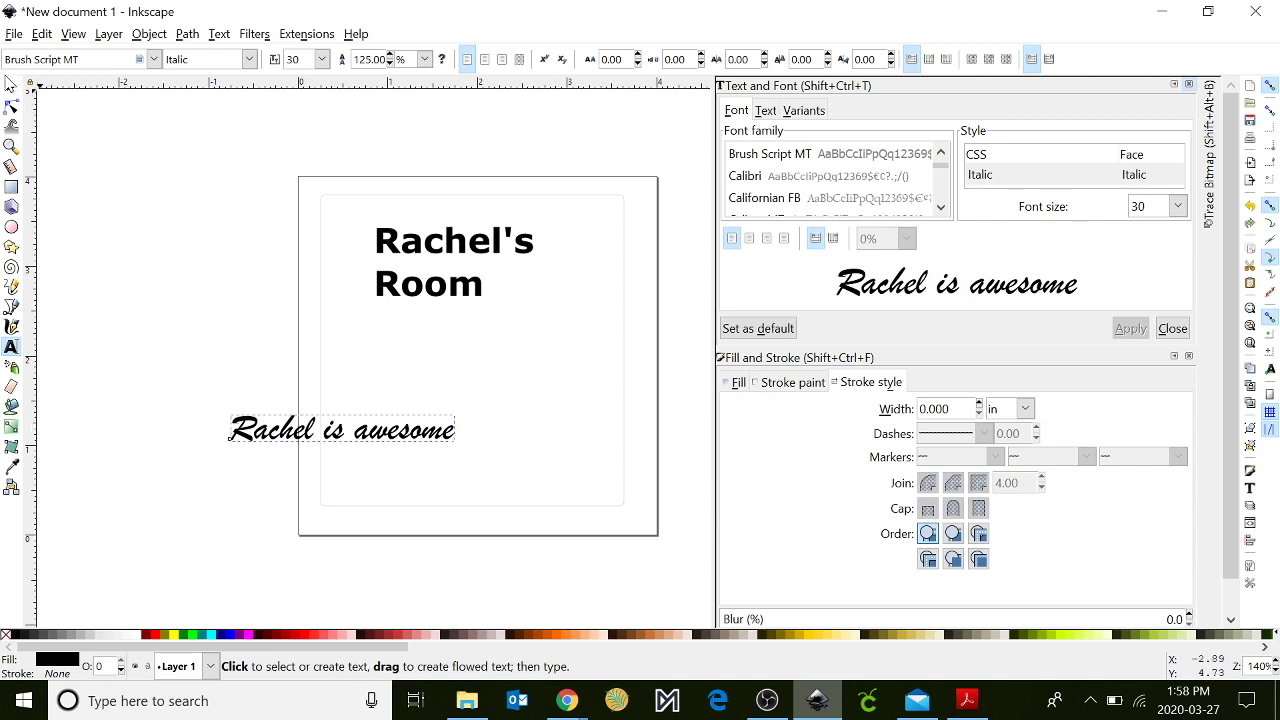
# Step: Draw a black ellipse to the left of the page
pyautogui.click(10, 87)
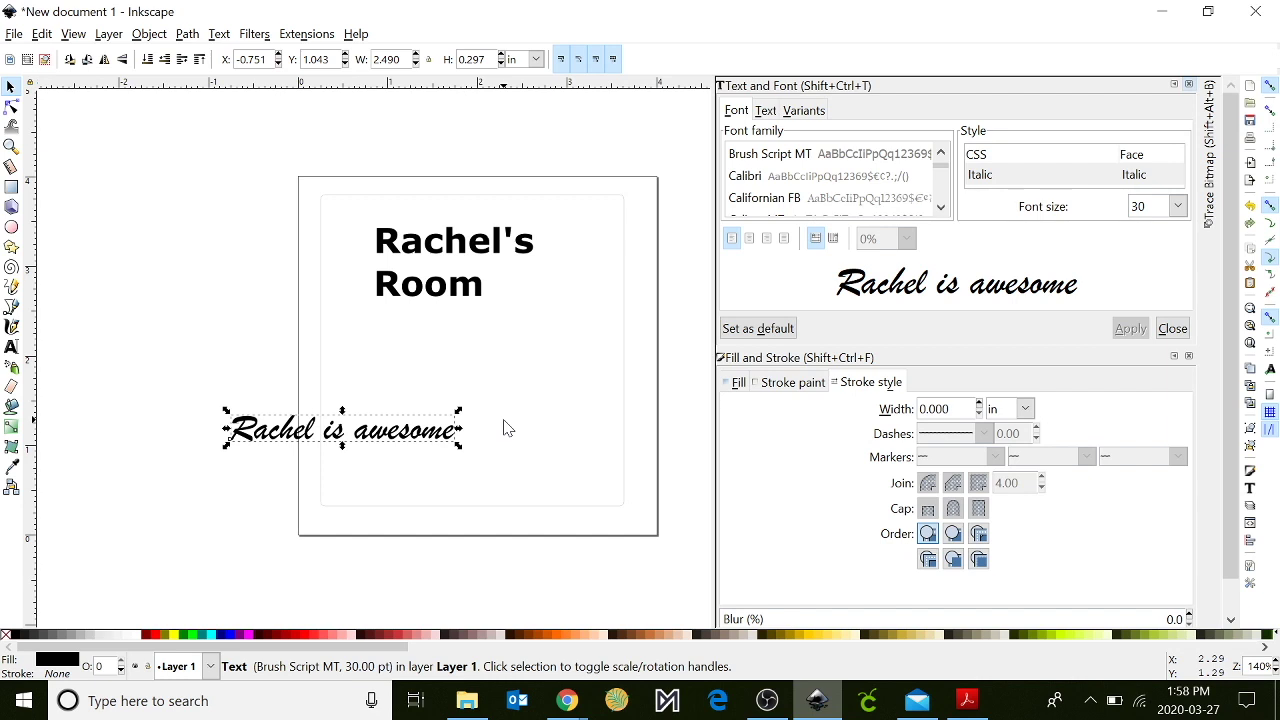
pyautogui.click(11, 227)
pyautogui.moveTo(61, 229); pyautogui.dragTo(238, 329)
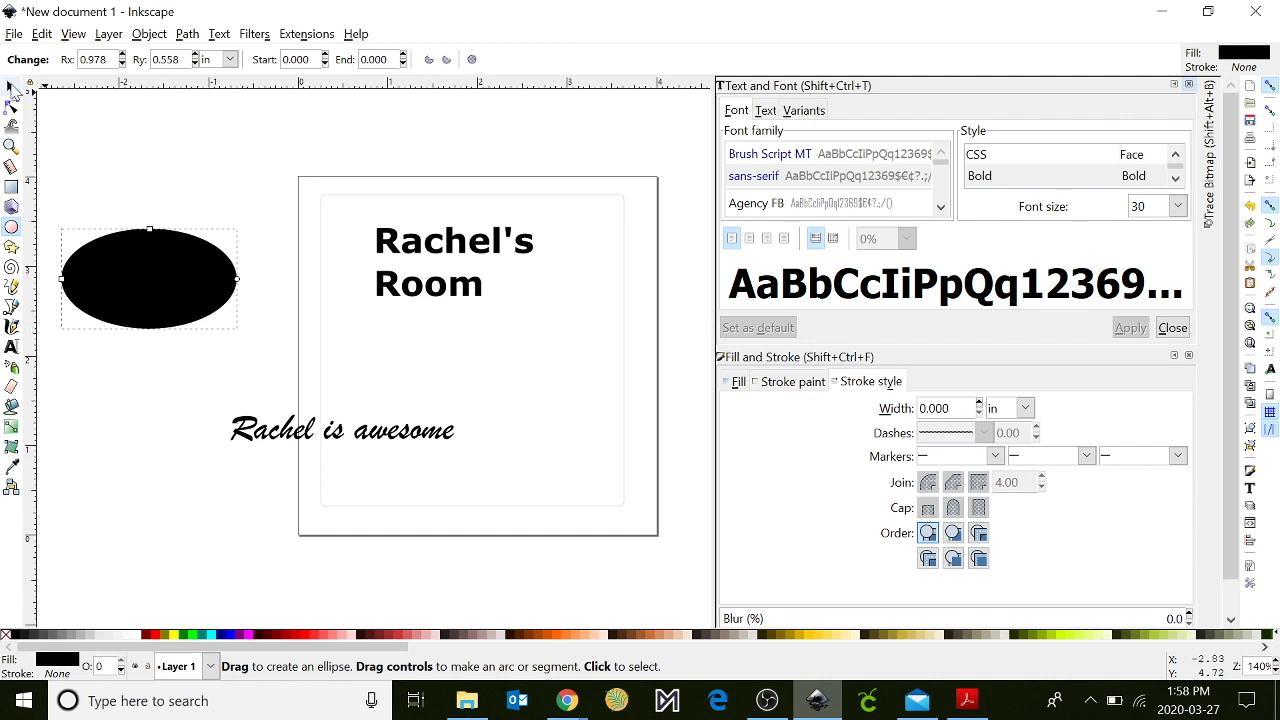
# Step: Put the "Rachel is awesome" text on the ellipse path with Text > Put on Path
pyautogui.click(11, 87)
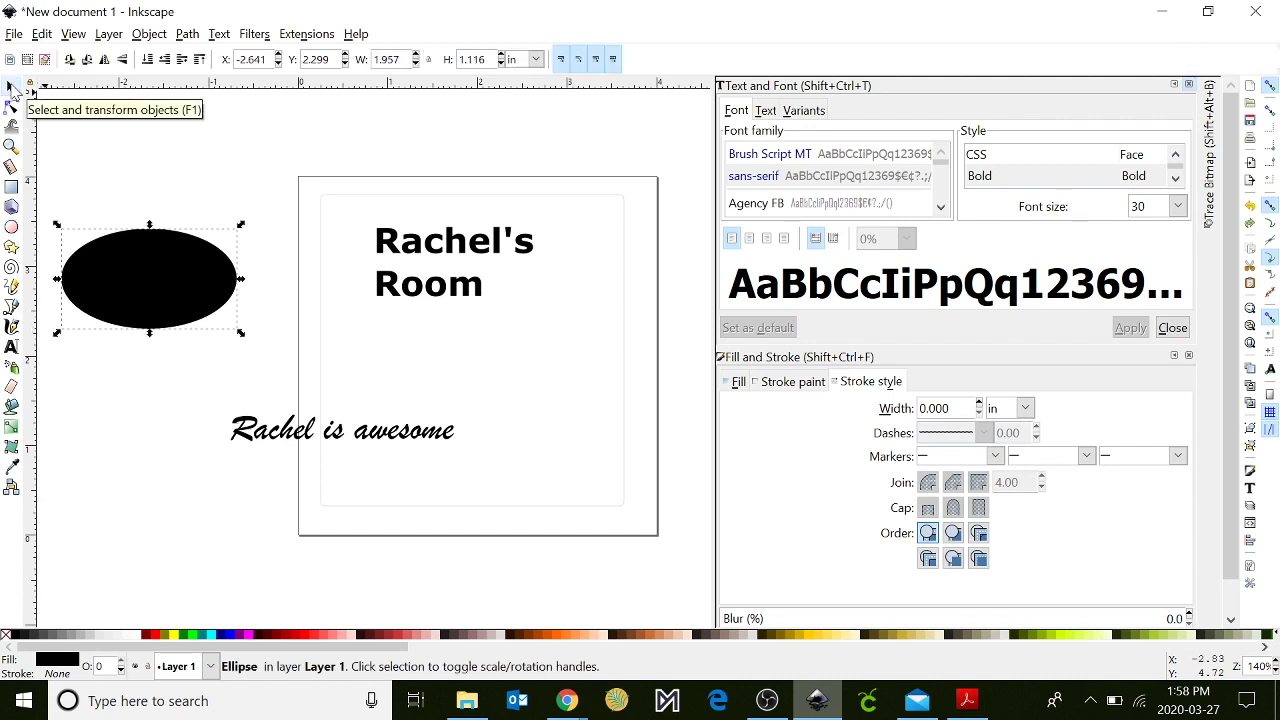
pyautogui.press('shift')
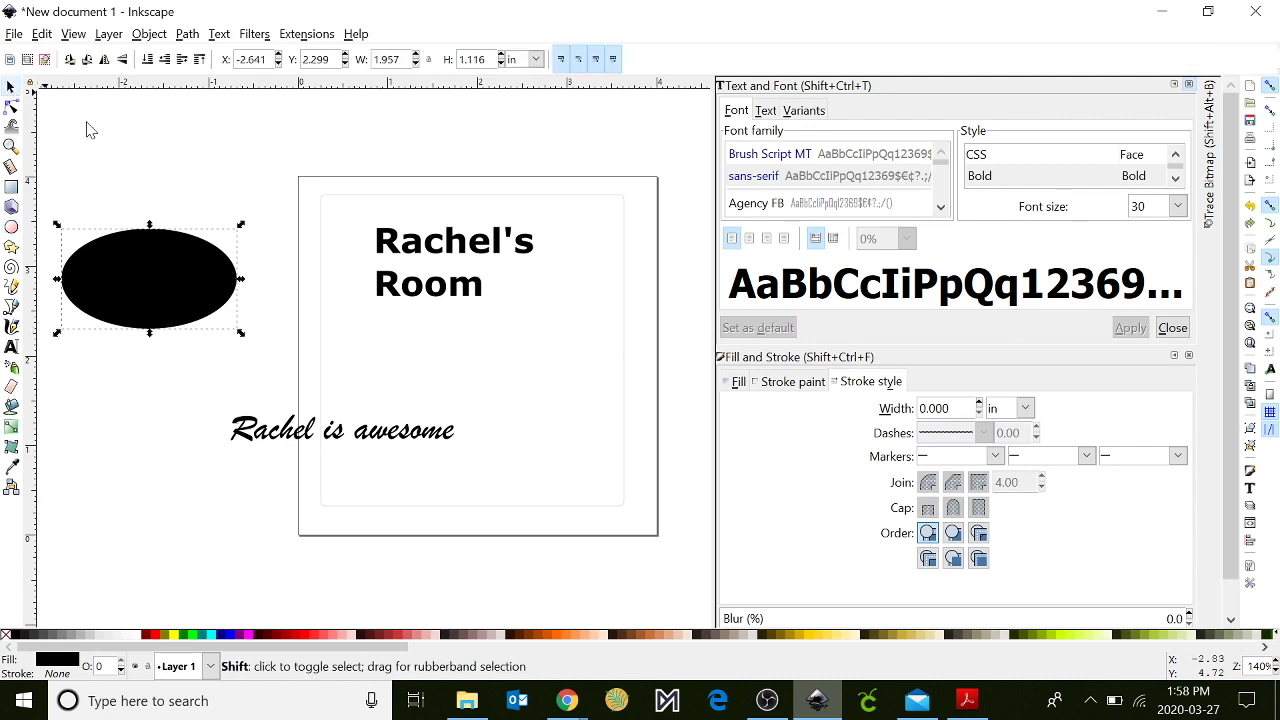
pyautogui.keyDown('shift'); pyautogui.click(301, 441); pyautogui.keyUp('shift')
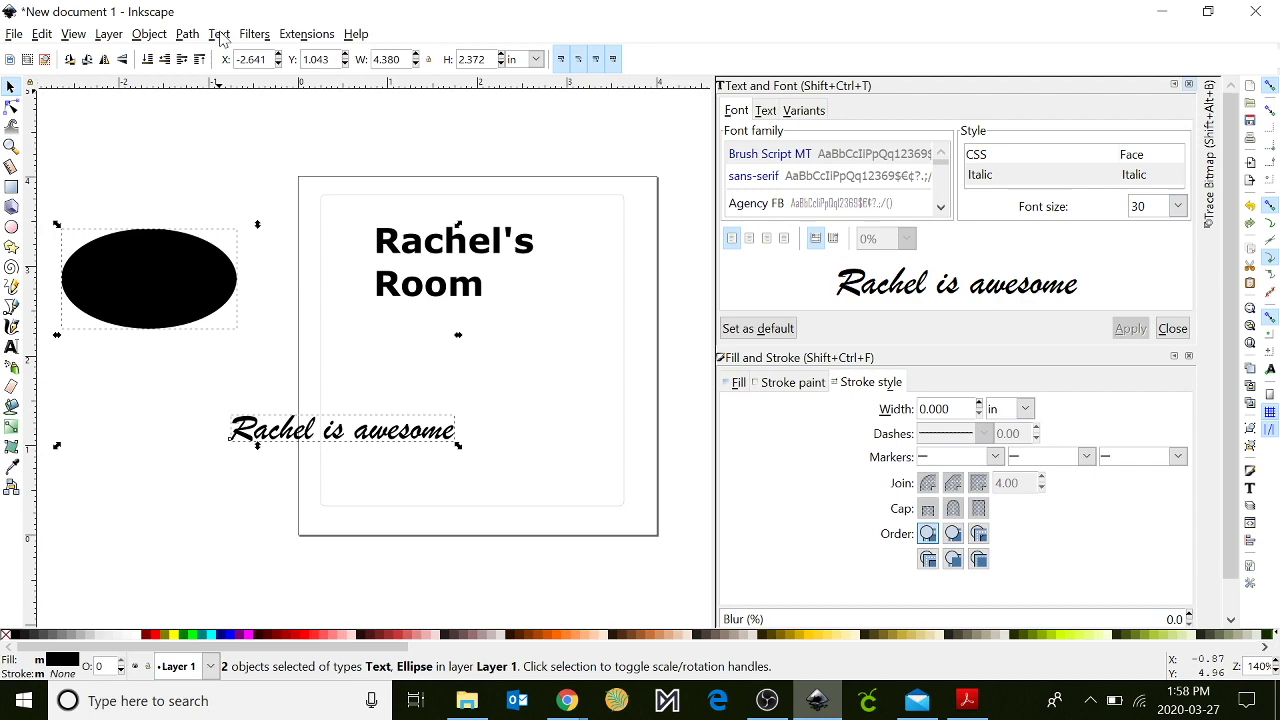
pyautogui.click(219, 36)
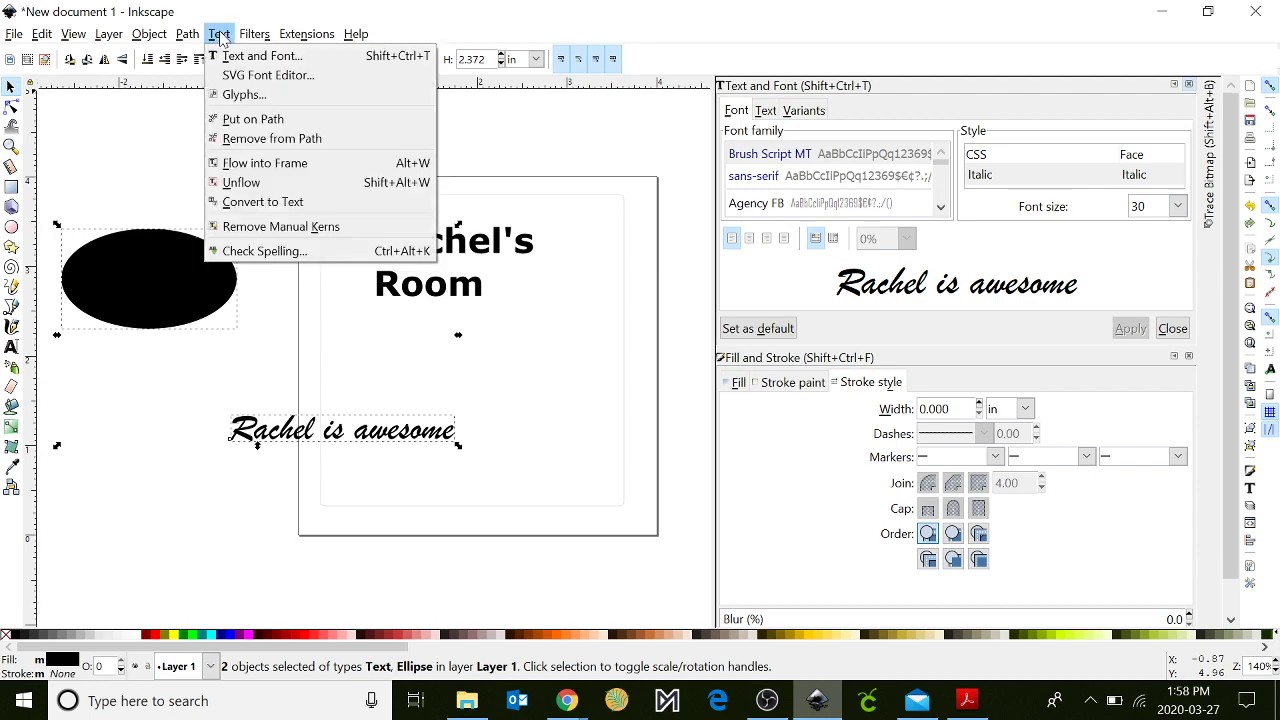
pyautogui.click(278, 128)
# Step: Move the curved text to the page centre and rotate it upright
pyautogui.moveTo(184, 342); pyautogui.dragTo(488, 452)
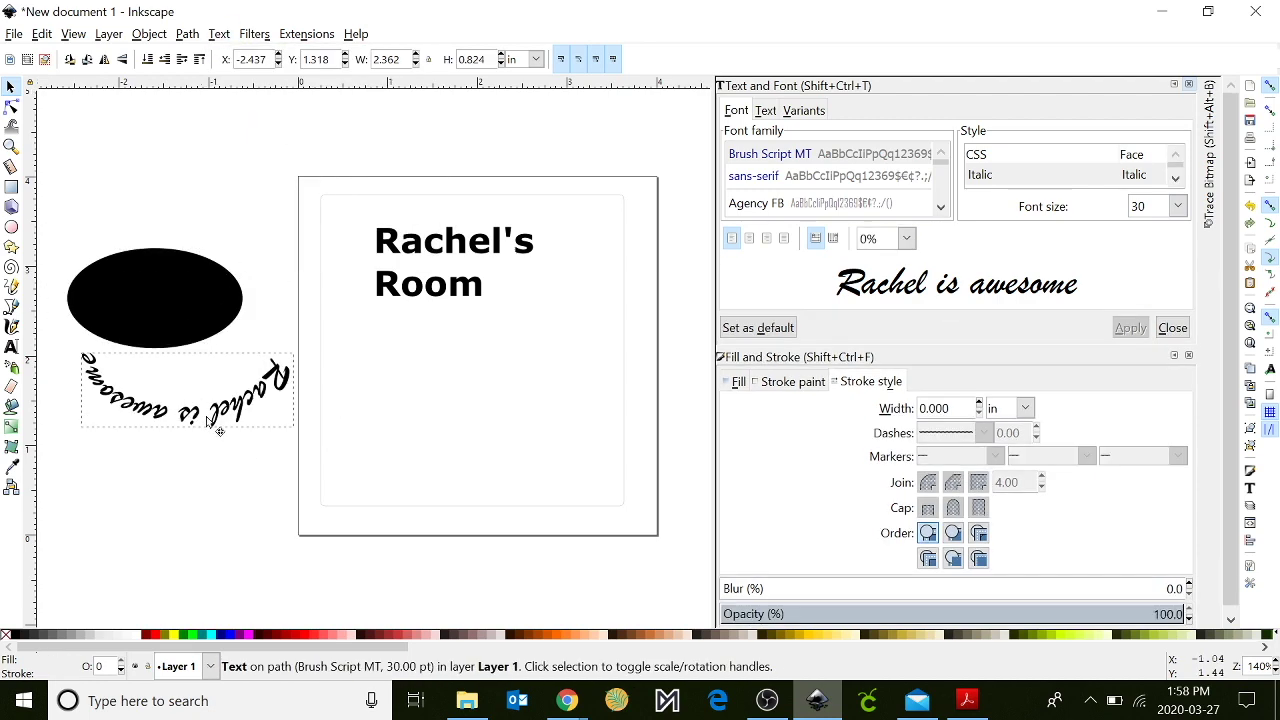
pyautogui.click(476, 446)
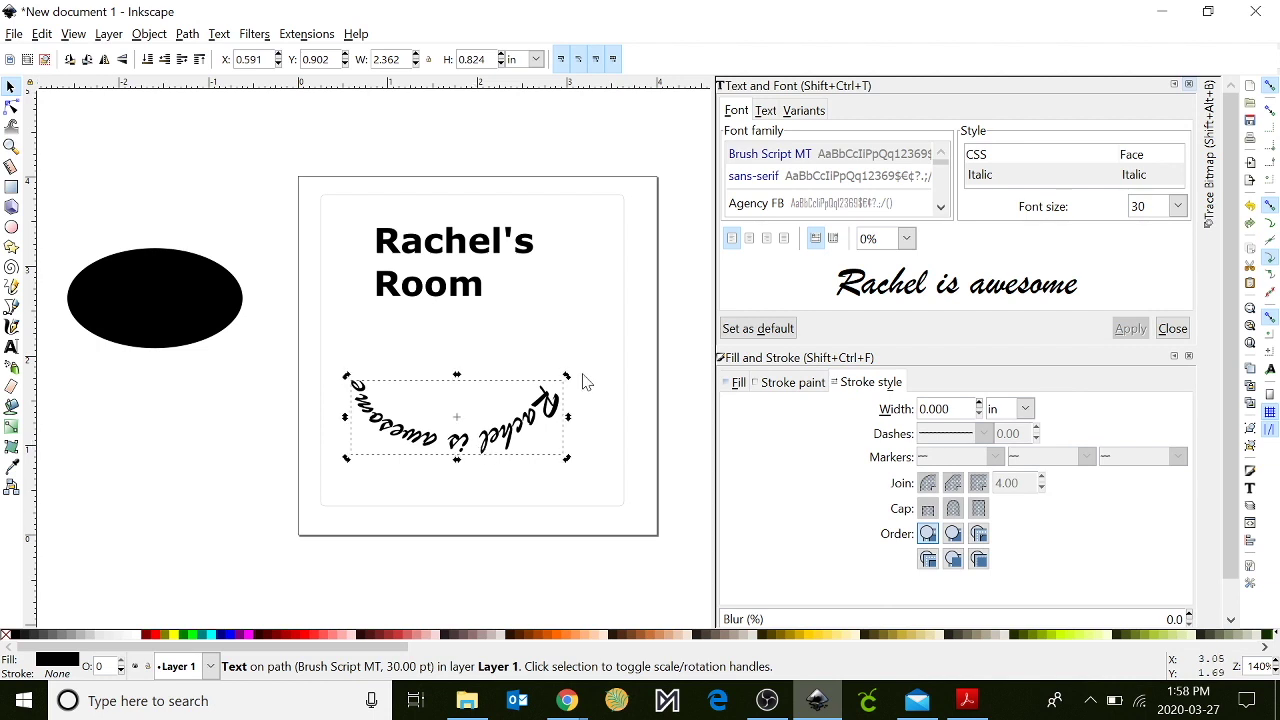
pyautogui.moveTo(569, 380)
pyautogui.mouseDown()
pyautogui.moveTo(405, 480)
pyautogui.moveTo(389, 447)
pyautogui.mouseUp()
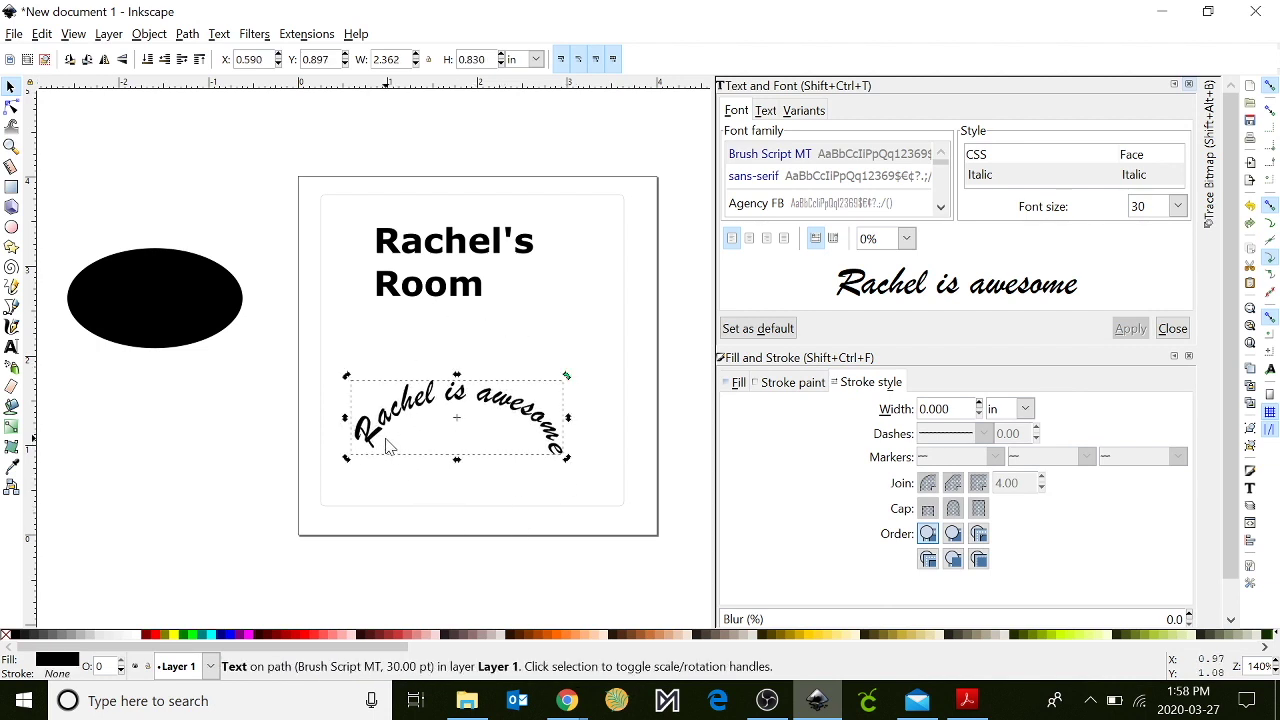
pyautogui.click(410, 508)
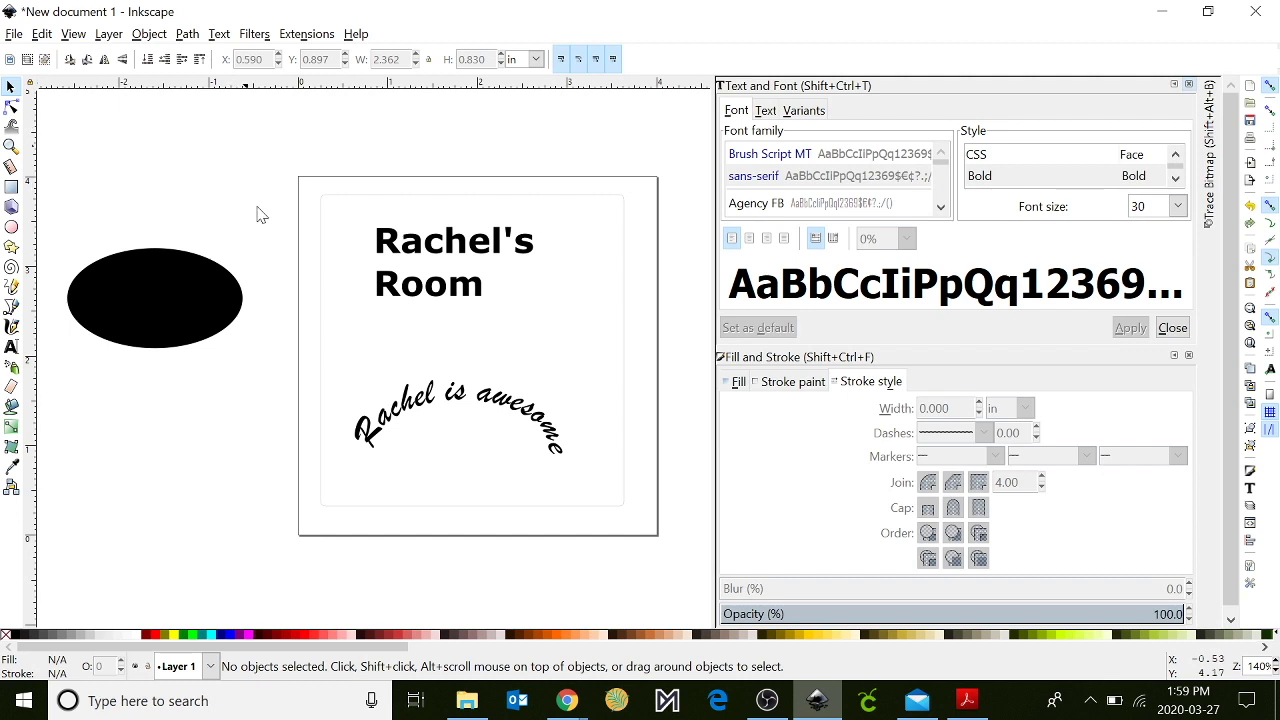
# Step: Reshape the black ellipse into a near circle and settle it beside the page
pyautogui.click(167, 330)
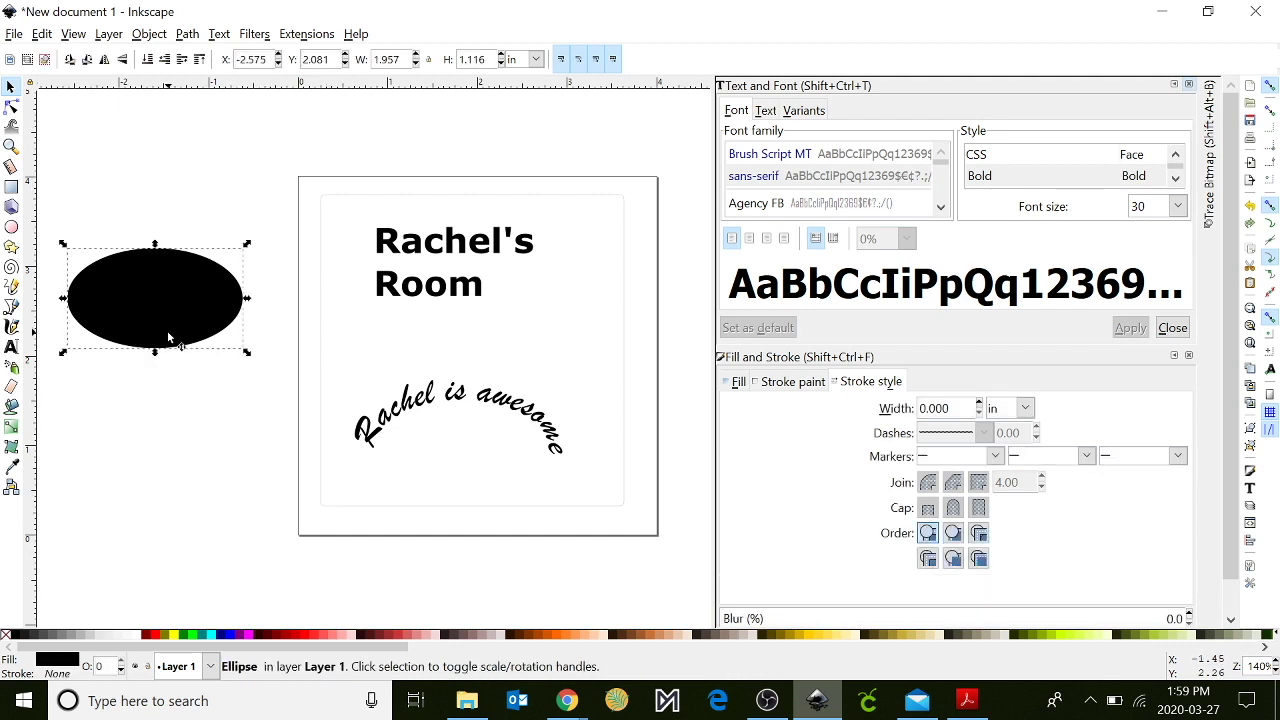
pyautogui.moveTo(155, 353)
pyautogui.mouseDown()
pyautogui.moveTo(163, 410)
pyautogui.moveTo(154, 371)
pyautogui.moveTo(160, 400)
pyautogui.mouseUp()
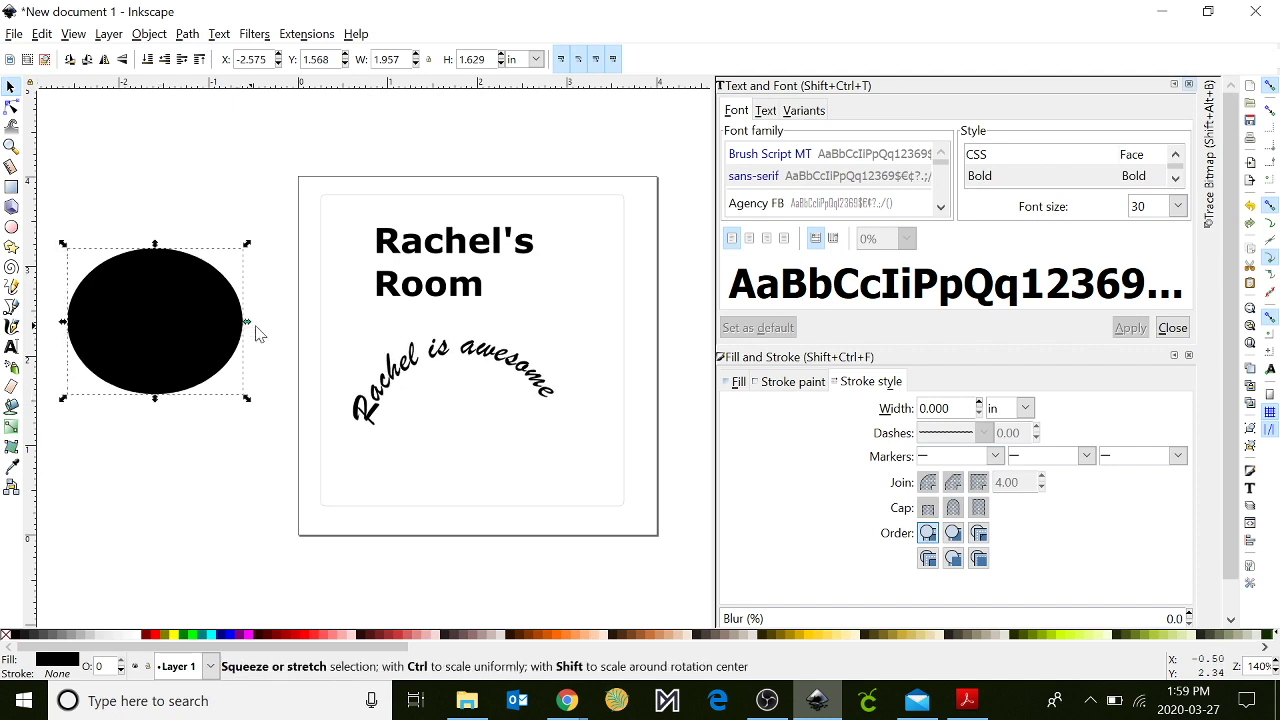
pyautogui.moveTo(248, 322)
pyautogui.mouseDown()
pyautogui.moveTo(194, 323)
pyautogui.moveTo(277, 329)
pyautogui.moveTo(206, 328)
pyautogui.moveTo(258, 337)
pyautogui.mouseUp()
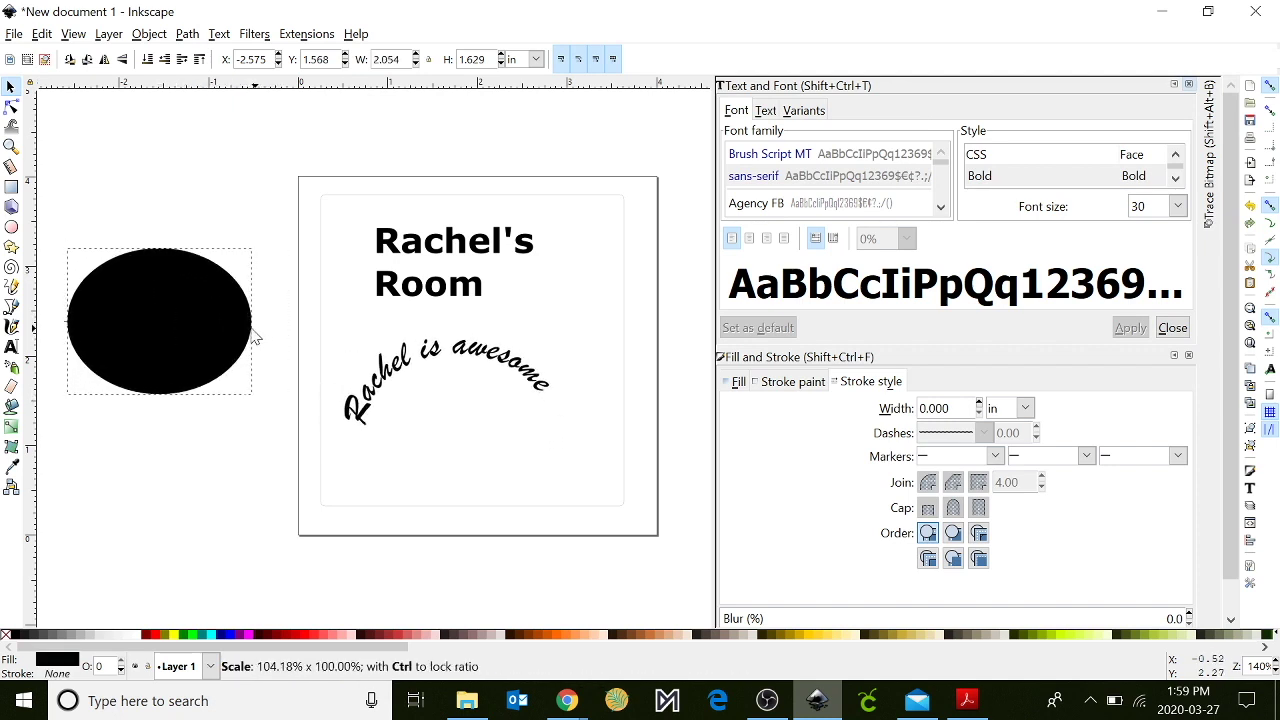
pyautogui.moveTo(255, 337); pyautogui.dragTo(237, 329)
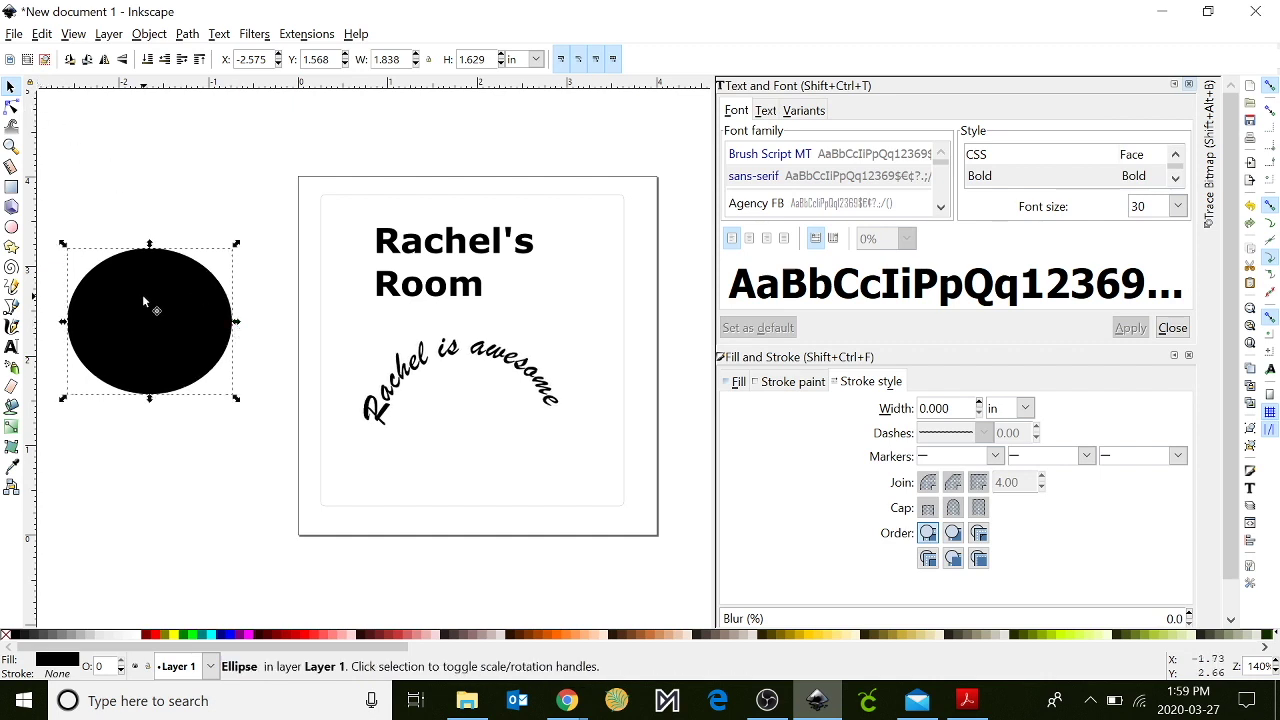
pyautogui.moveTo(143, 298); pyautogui.dragTo(131, 317)
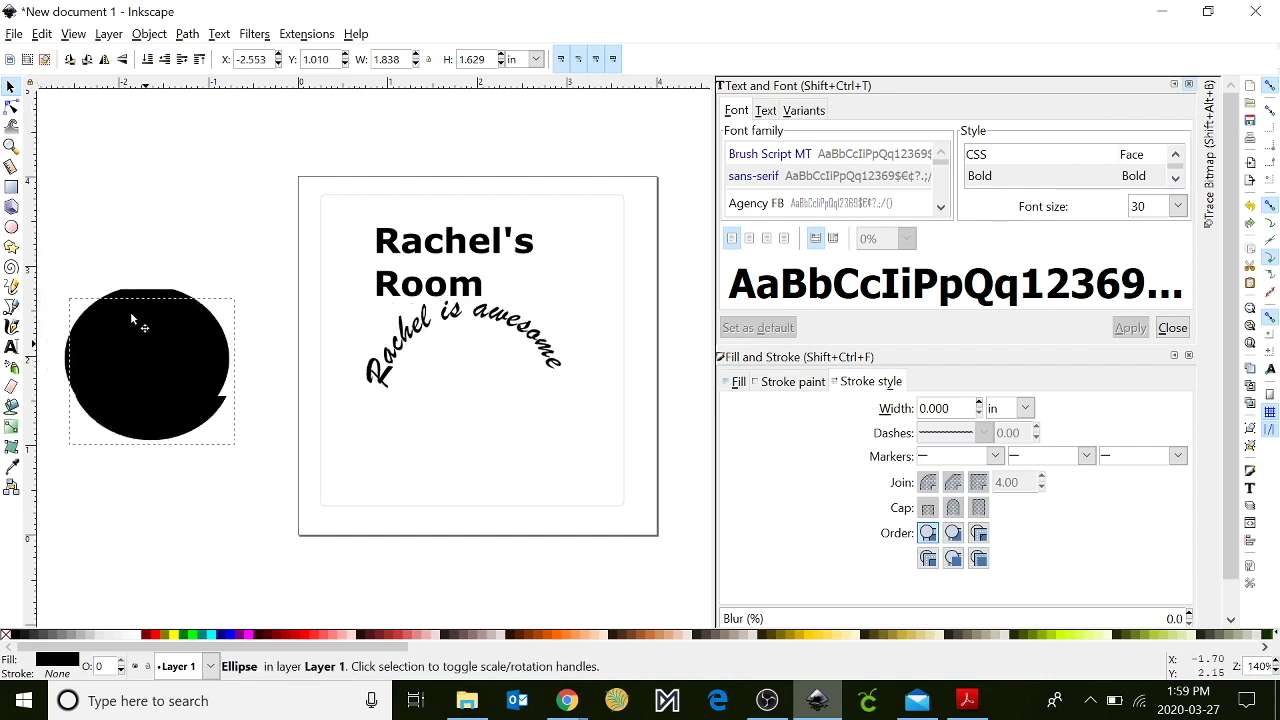
pyautogui.moveTo(131, 317); pyautogui.dragTo(116, 284)
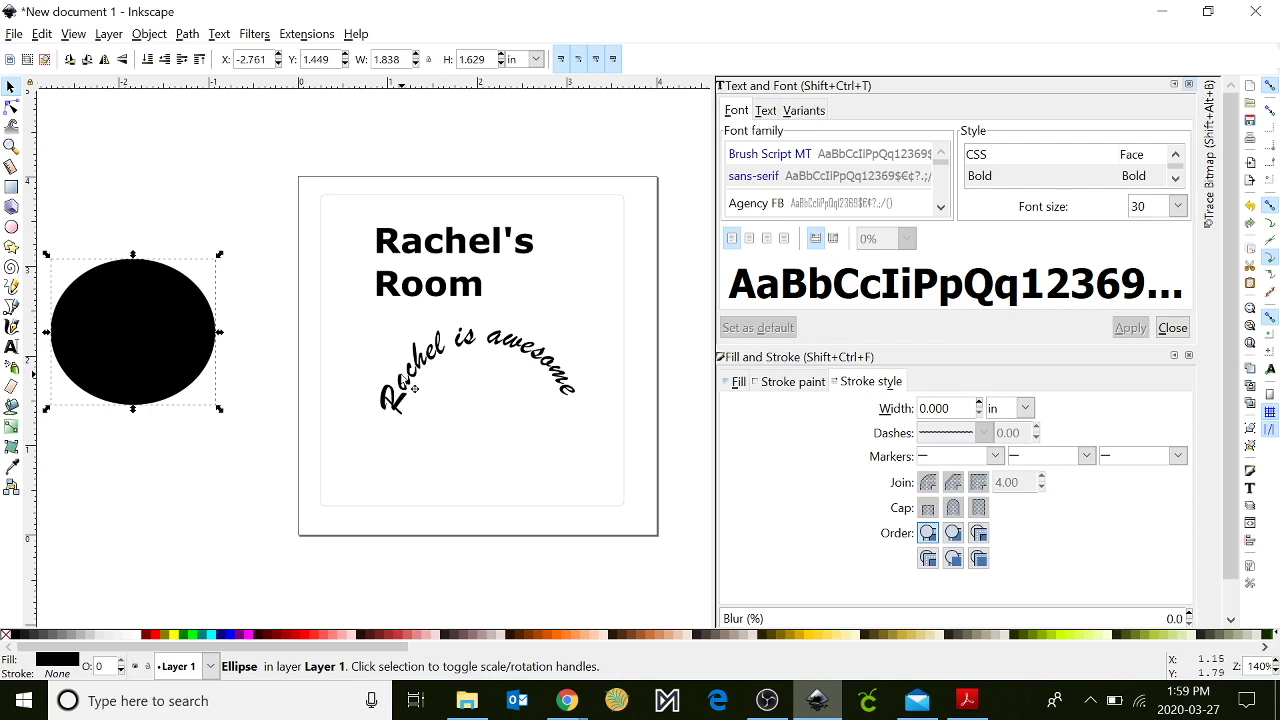
# Step: Rotate the curved "Rachel is awesome" text slightly
pyautogui.click(402, 374)
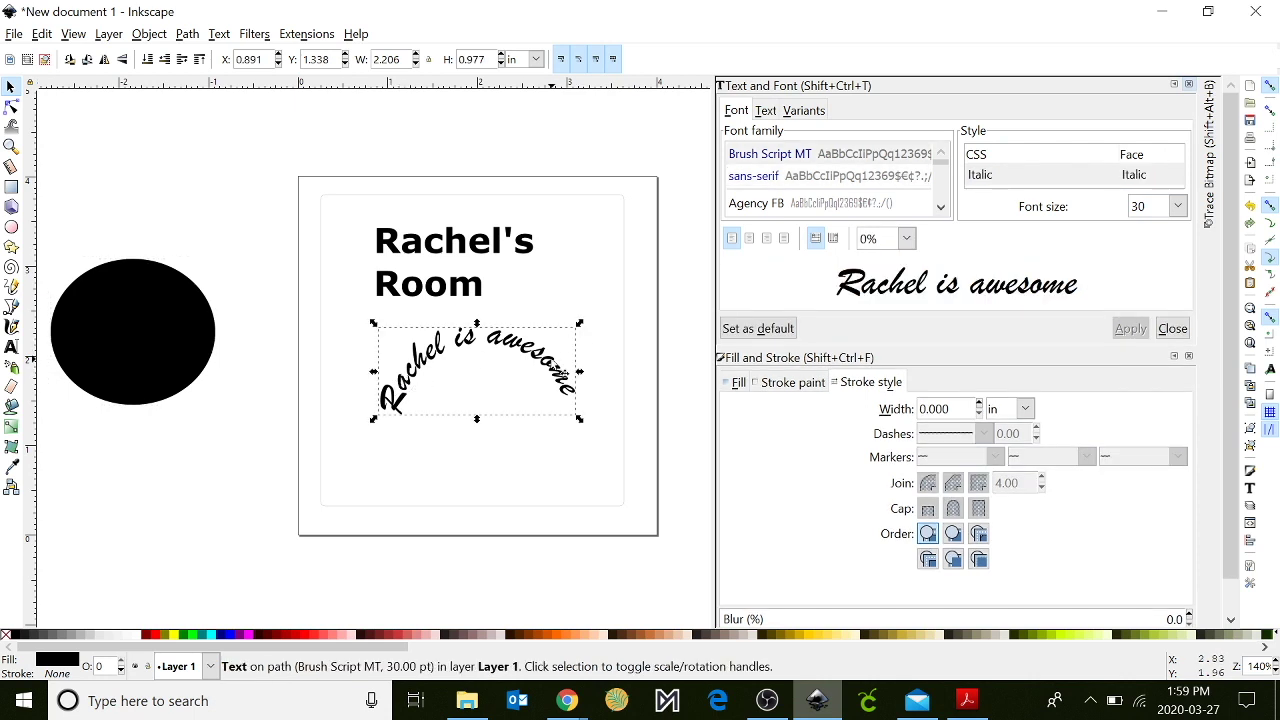
pyautogui.click(563, 372)
pyautogui.moveTo(580, 323)
pyautogui.mouseDown()
pyautogui.moveTo(578, 342)
pyautogui.moveTo(512, 362)
pyautogui.mouseUp()
pyautogui.click(452, 336)
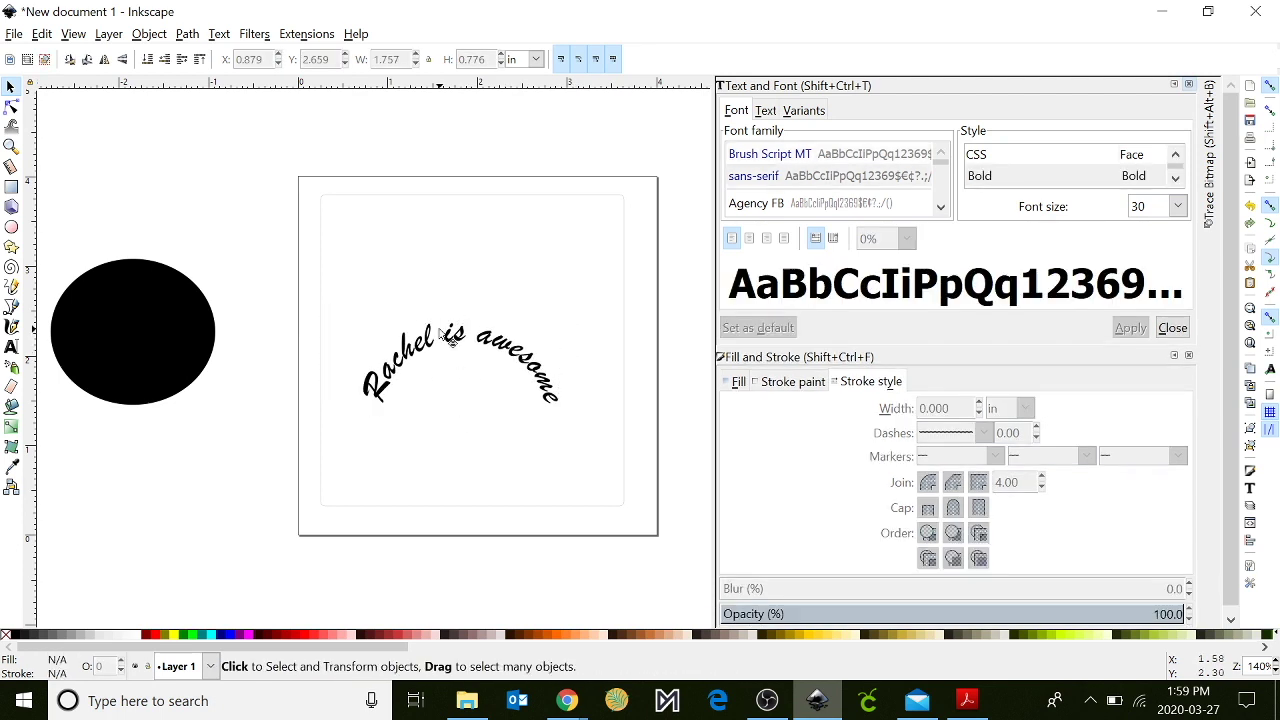
# Step: Delete the curved text and the inner page frame
pyautogui.click(446, 334)
pyautogui.press('Delete')
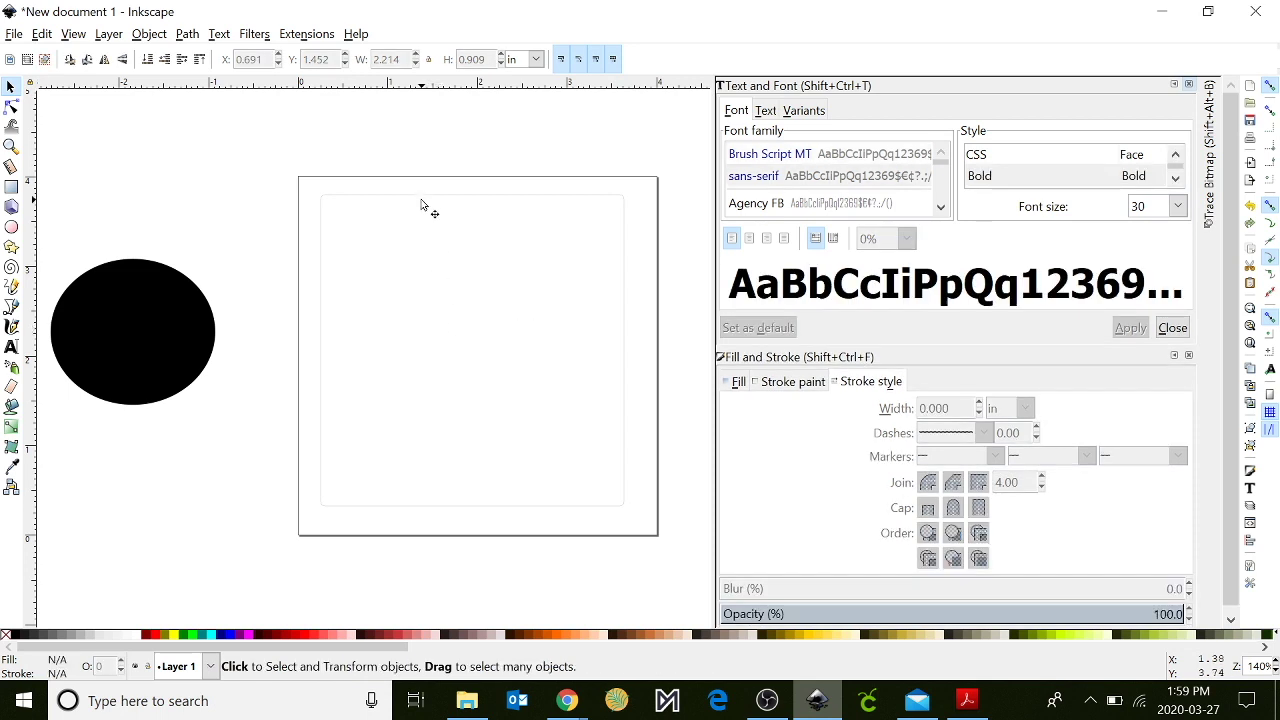
pyautogui.click(421, 205)
pyautogui.press('Delete')
# Step: Move the black circle onto the page and draw two overlapping circles, top and lower right
pyautogui.click(124, 310)
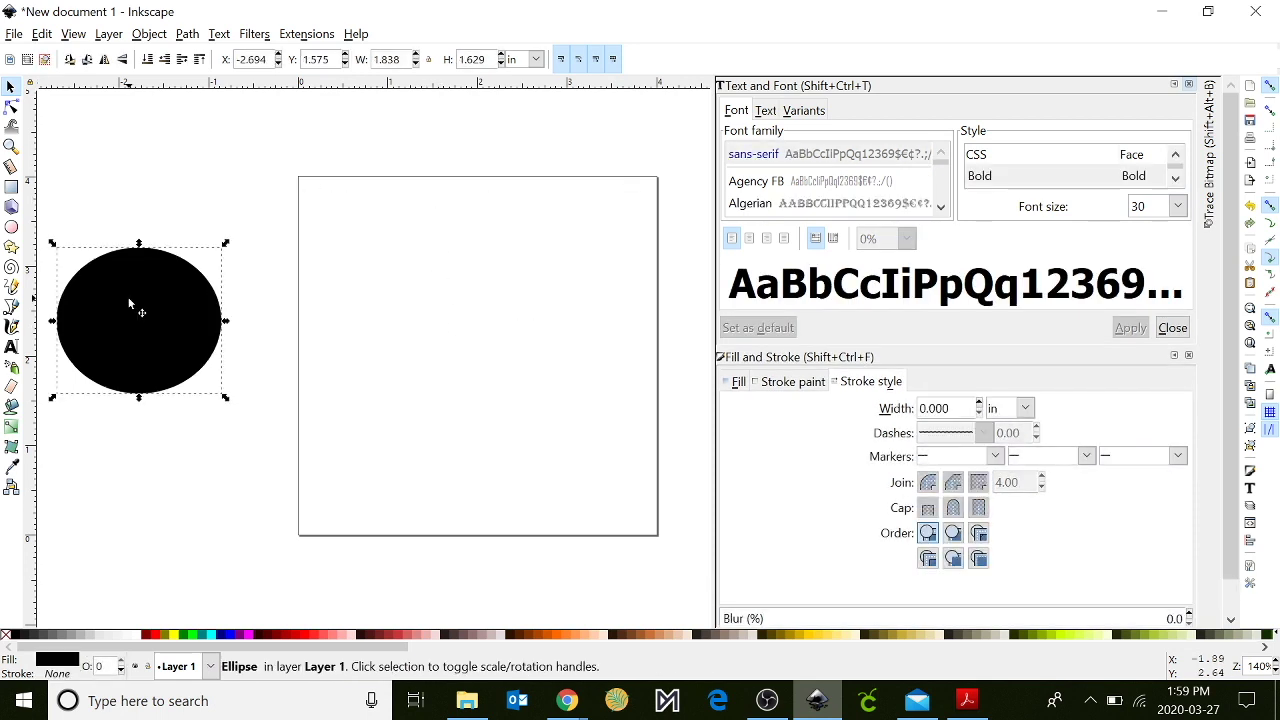
pyautogui.moveTo(124, 310)
pyautogui.mouseDown()
pyautogui.moveTo(244, 240)
pyautogui.moveTo(407, 302)
pyautogui.mouseUp()
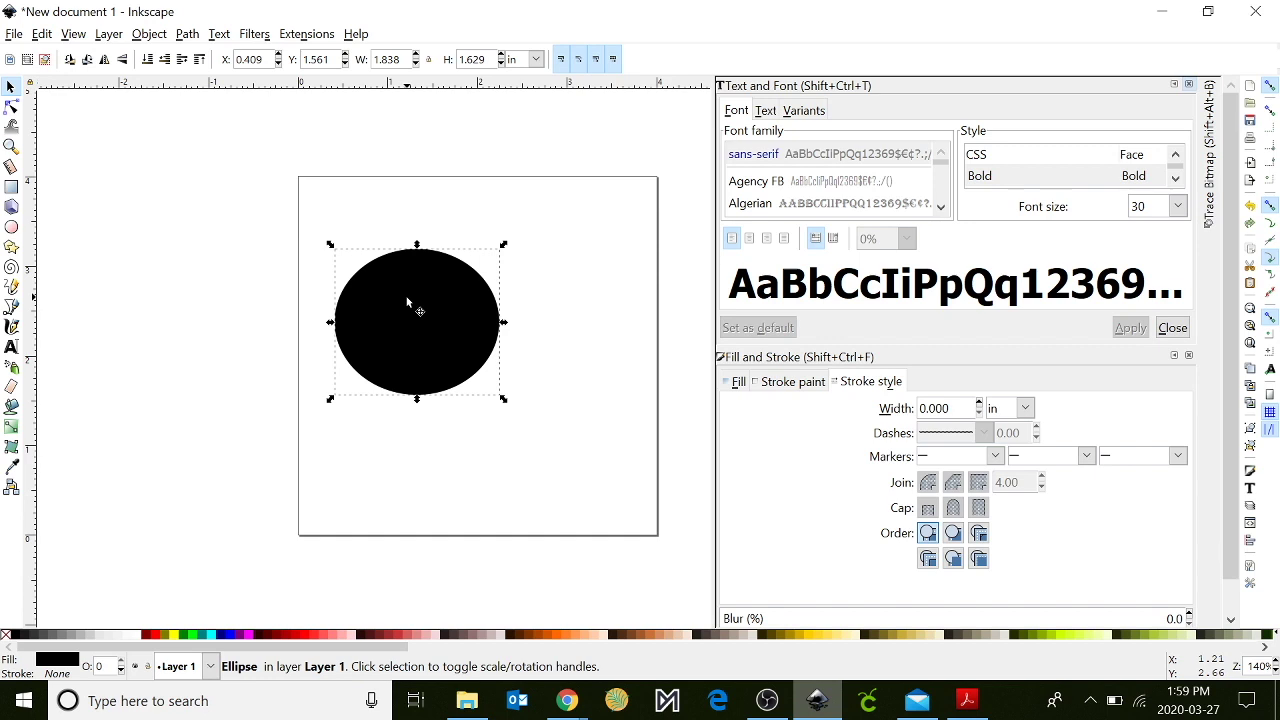
pyautogui.click(11, 227)
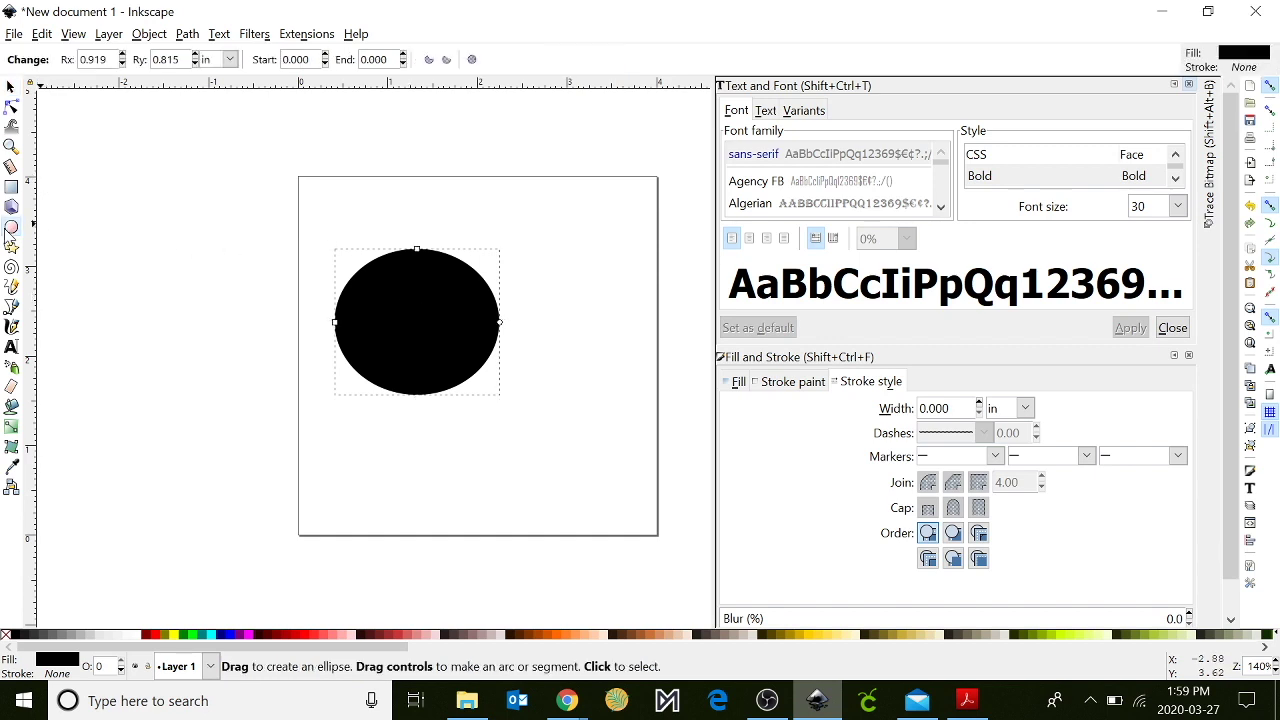
pyautogui.moveTo(400, 173); pyautogui.dragTo(556, 318)
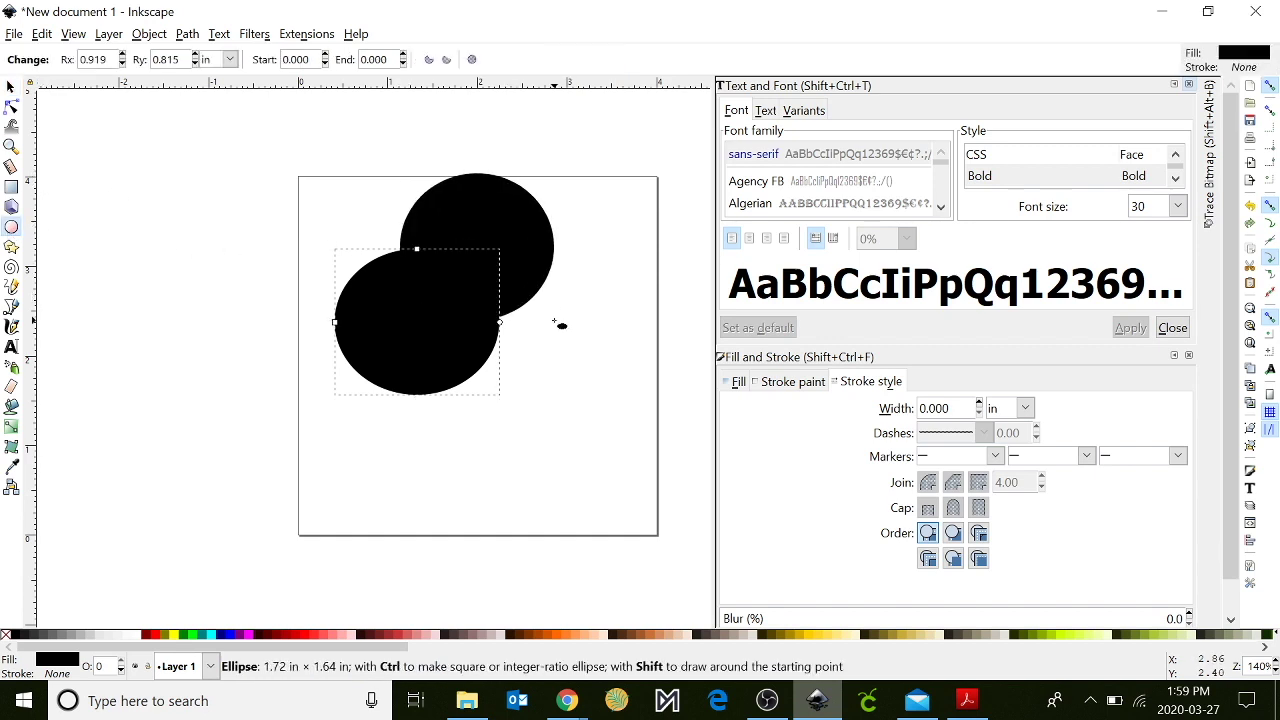
pyautogui.moveTo(579, 424)
pyautogui.mouseDown()
pyautogui.moveTo(490, 364)
pyautogui.moveTo(425, 281)
pyautogui.mouseUp()
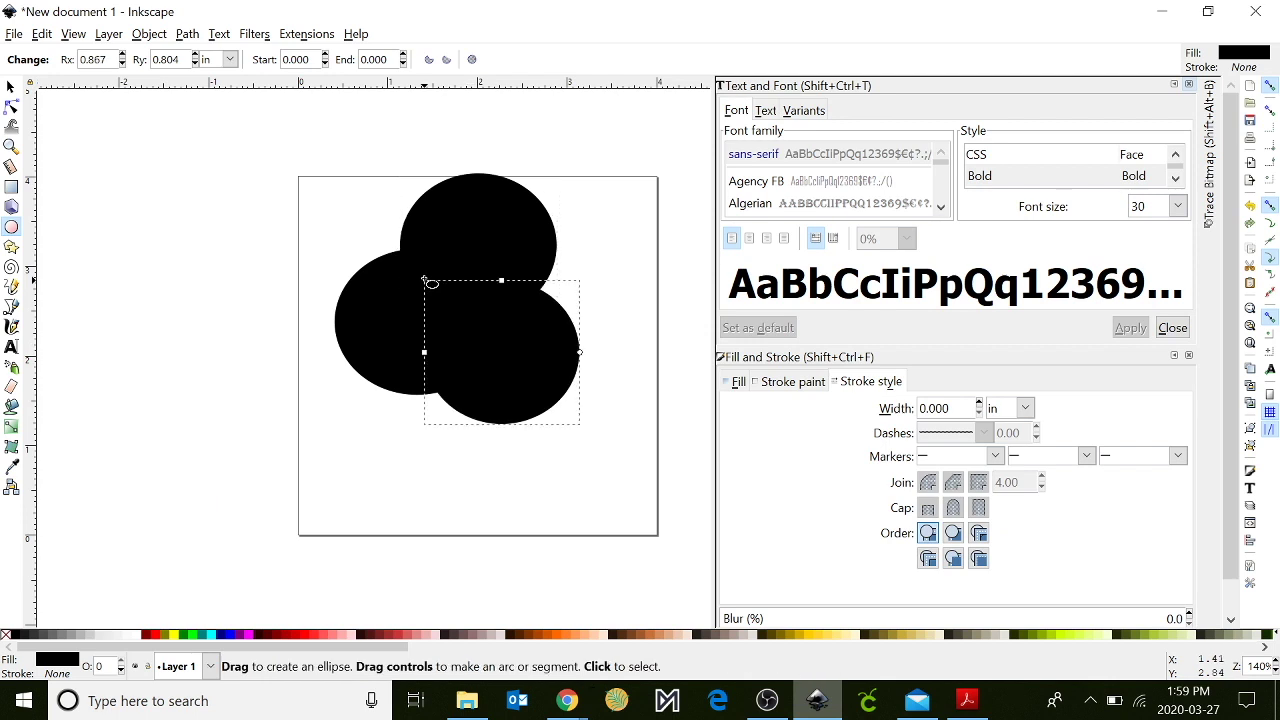
# Step: Colour the lower-right circle purple and the top circle yellow
pyautogui.click(11, 88)
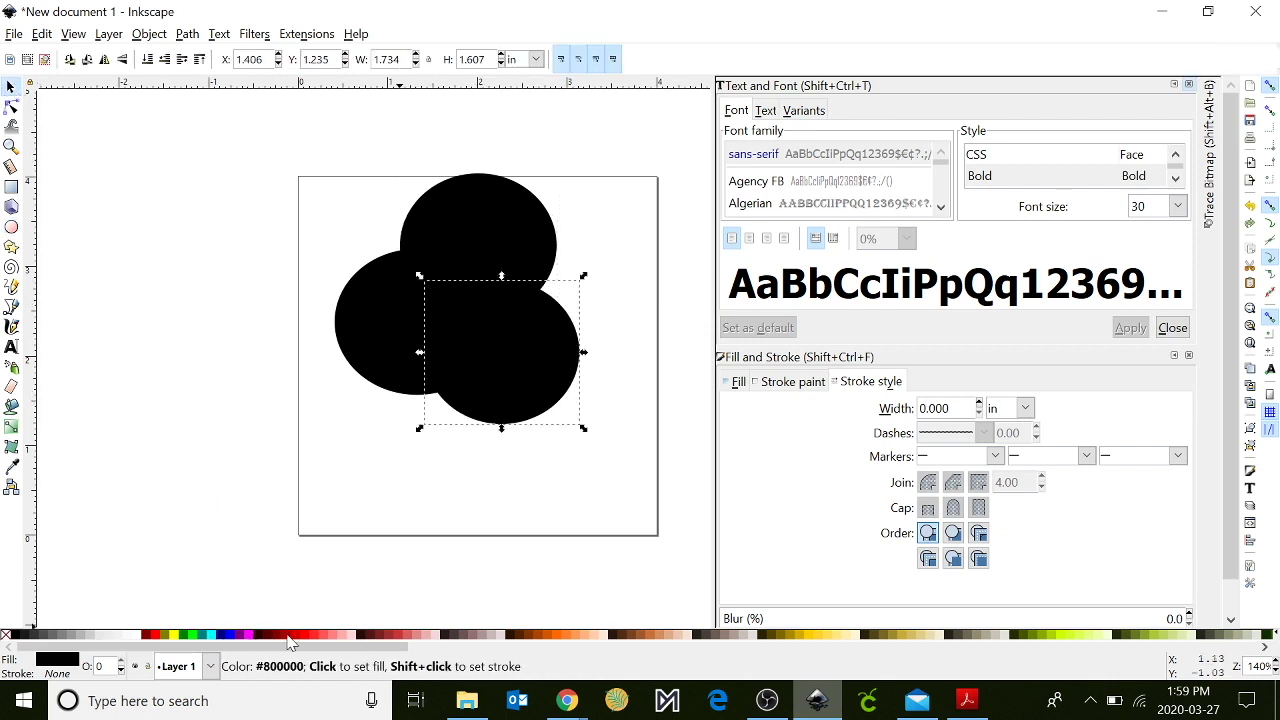
pyautogui.click(243, 641)
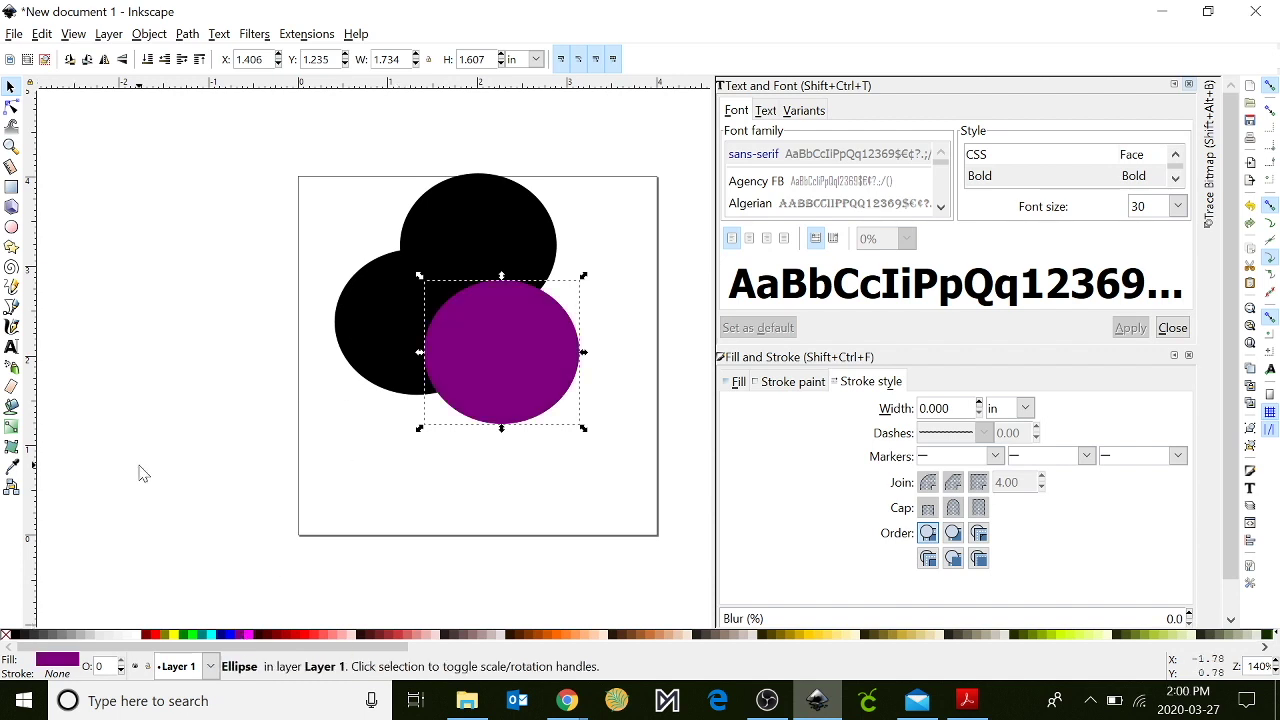
pyautogui.click(458, 247)
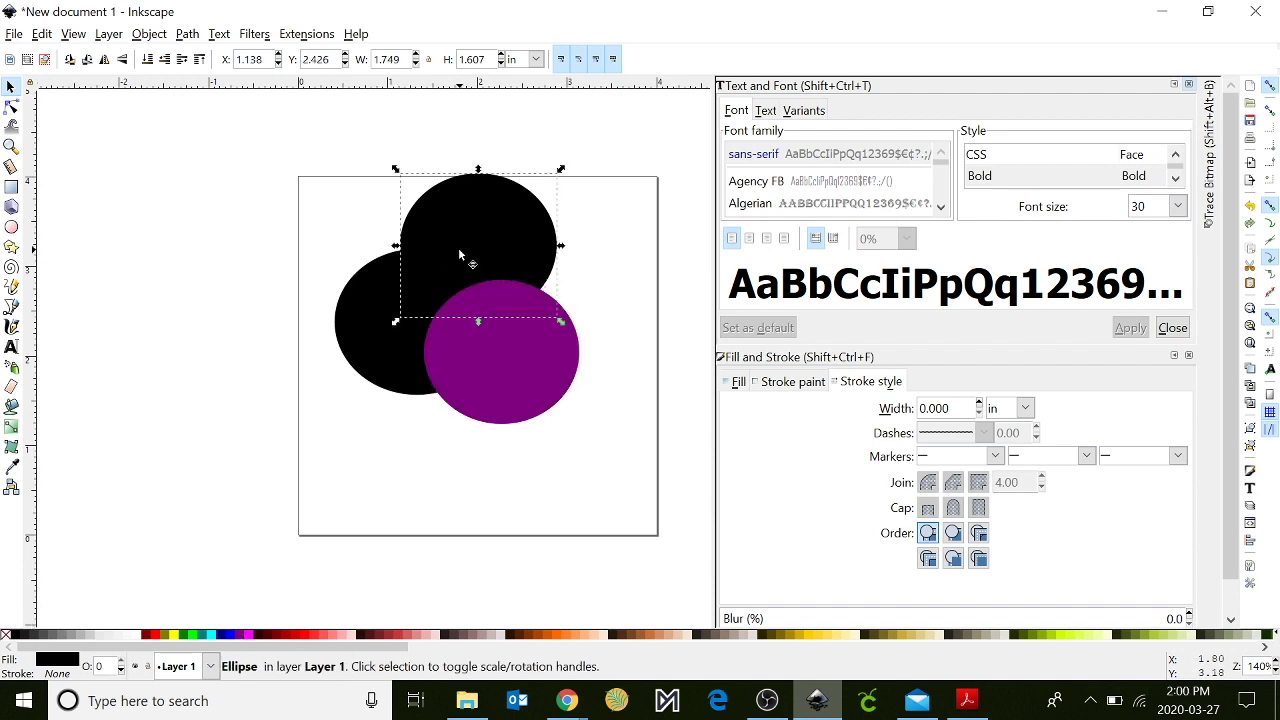
pyautogui.click(810, 636)
pyautogui.click(251, 117)
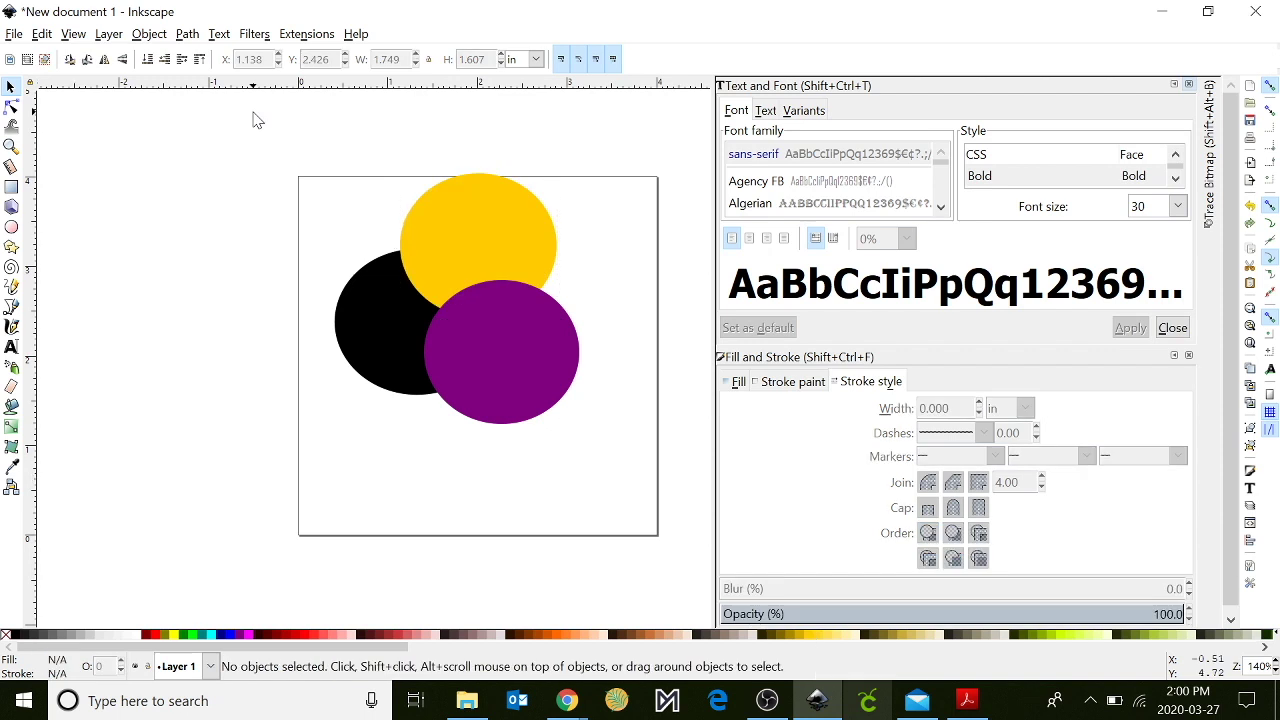
pyautogui.moveTo(270, 124); pyautogui.dragTo(671, 474)
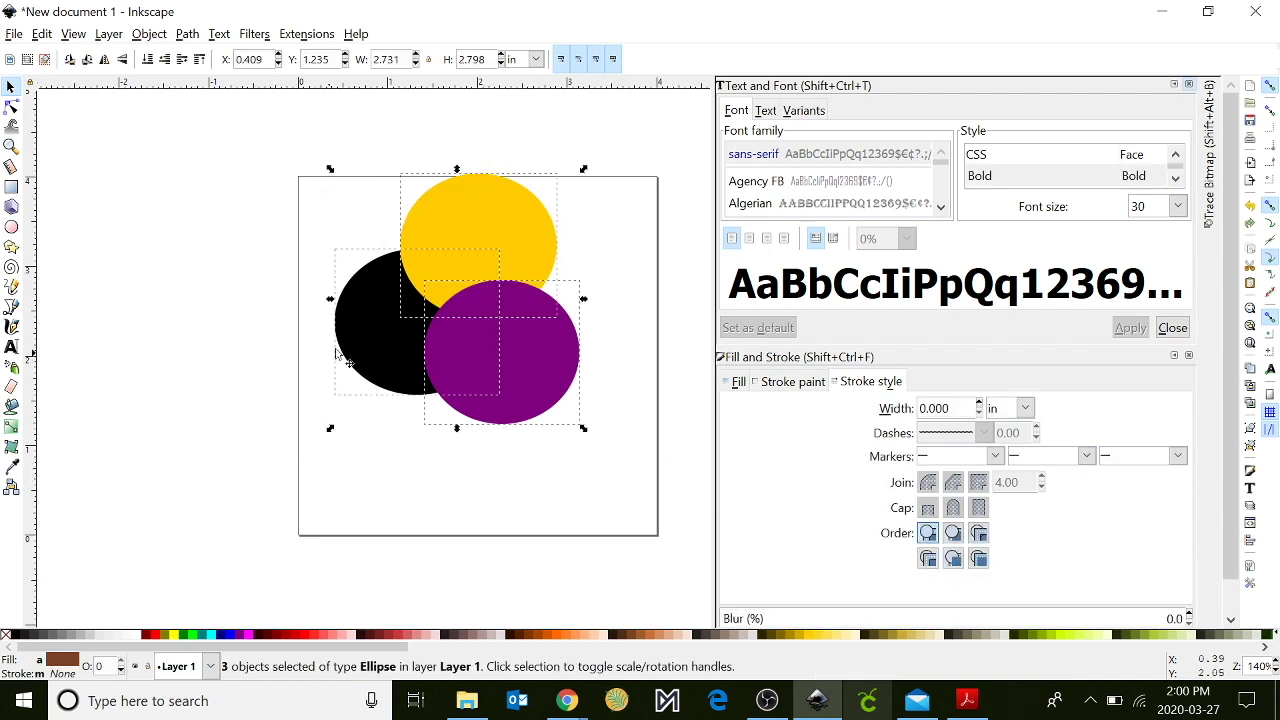
pyautogui.click(191, 36)
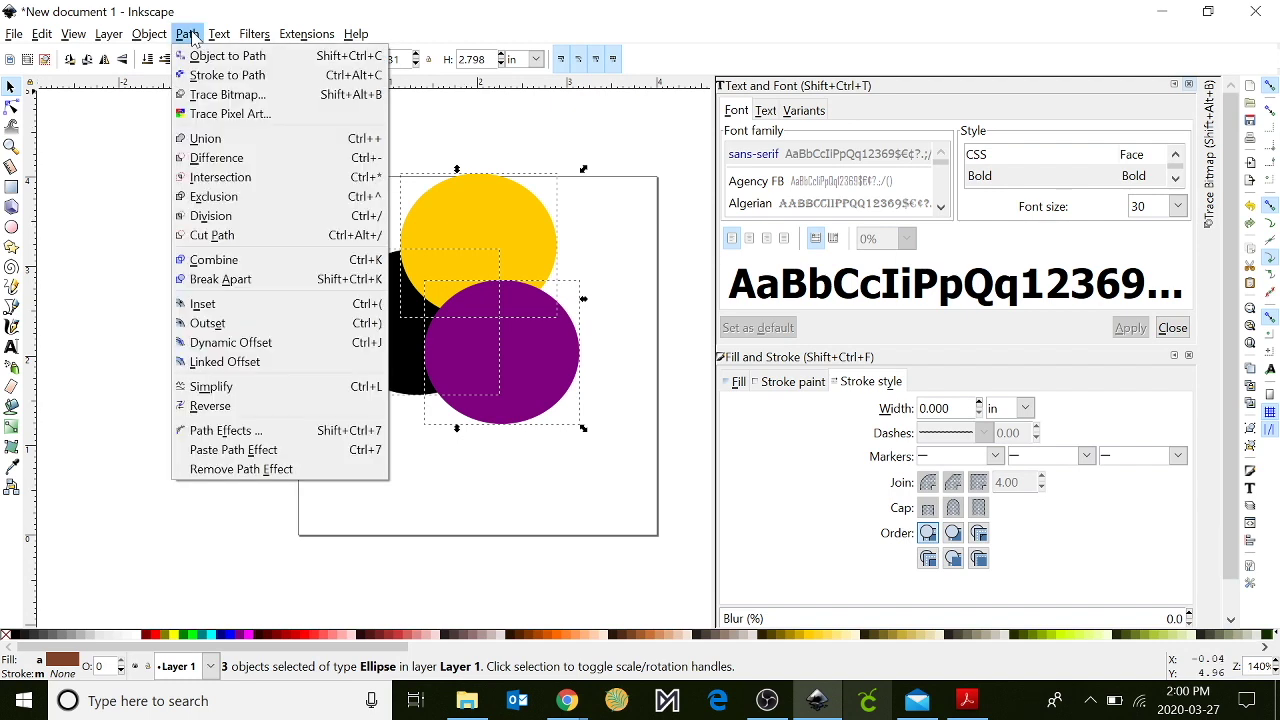
pyautogui.click(205, 139)
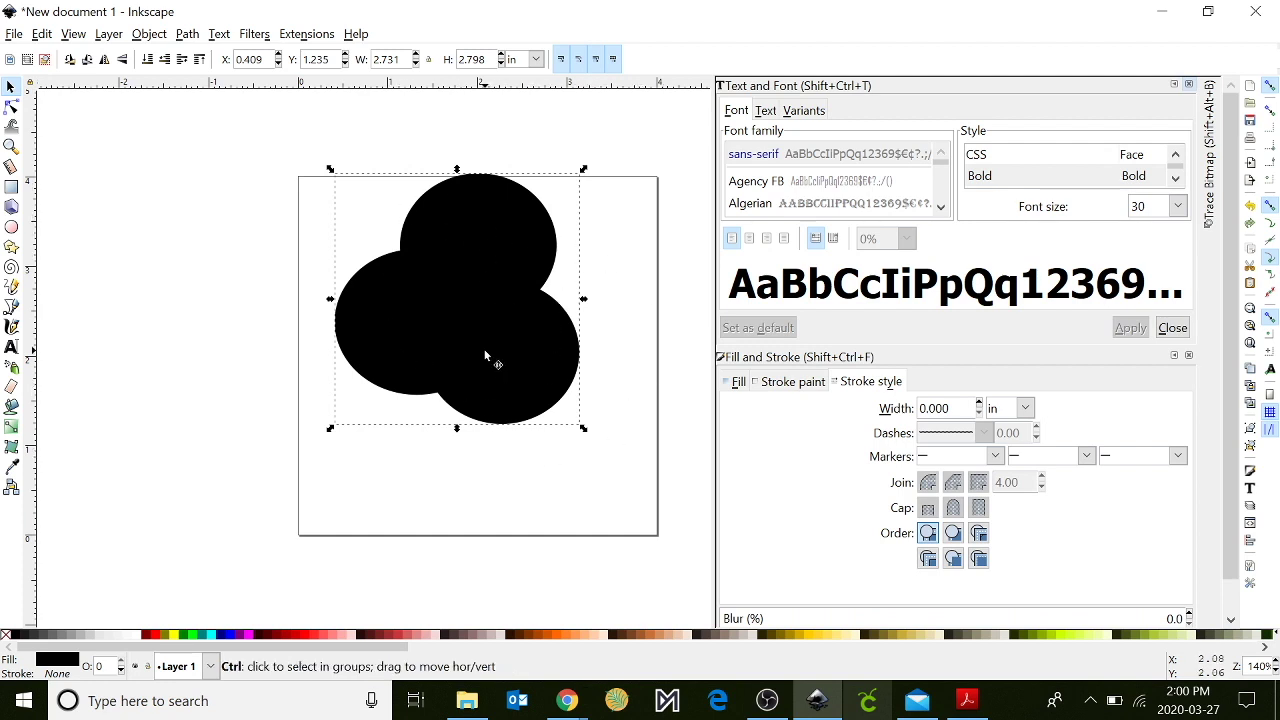
pyautogui.hotkey('ctrl', 'z')
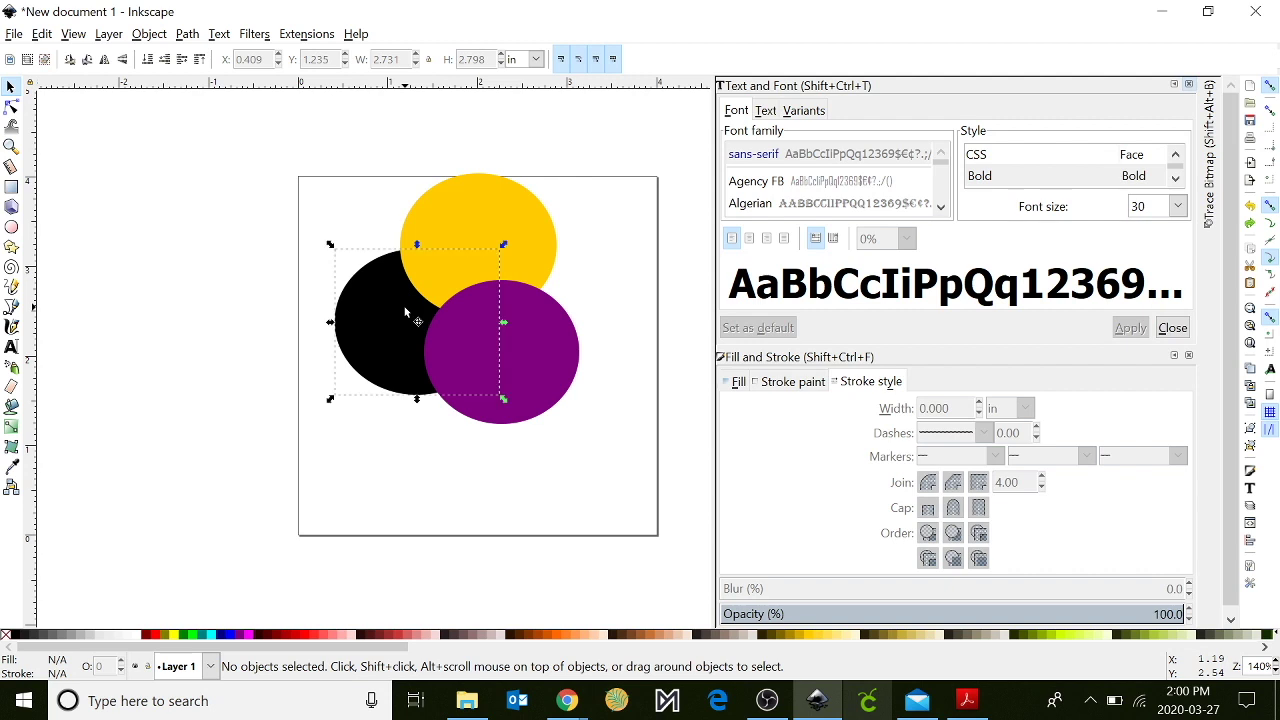
pyautogui.click(405, 313)
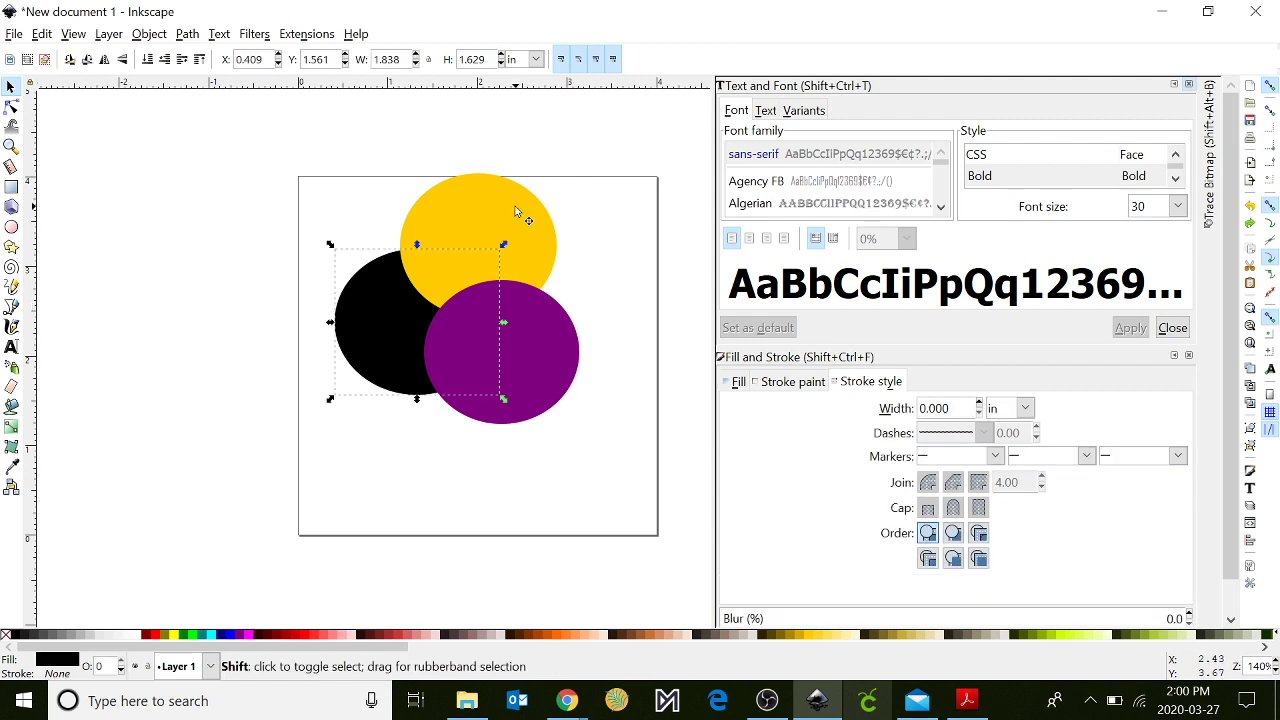
pyautogui.keyDown('shift'); pyautogui.click(516, 211); pyautogui.keyUp('shift')
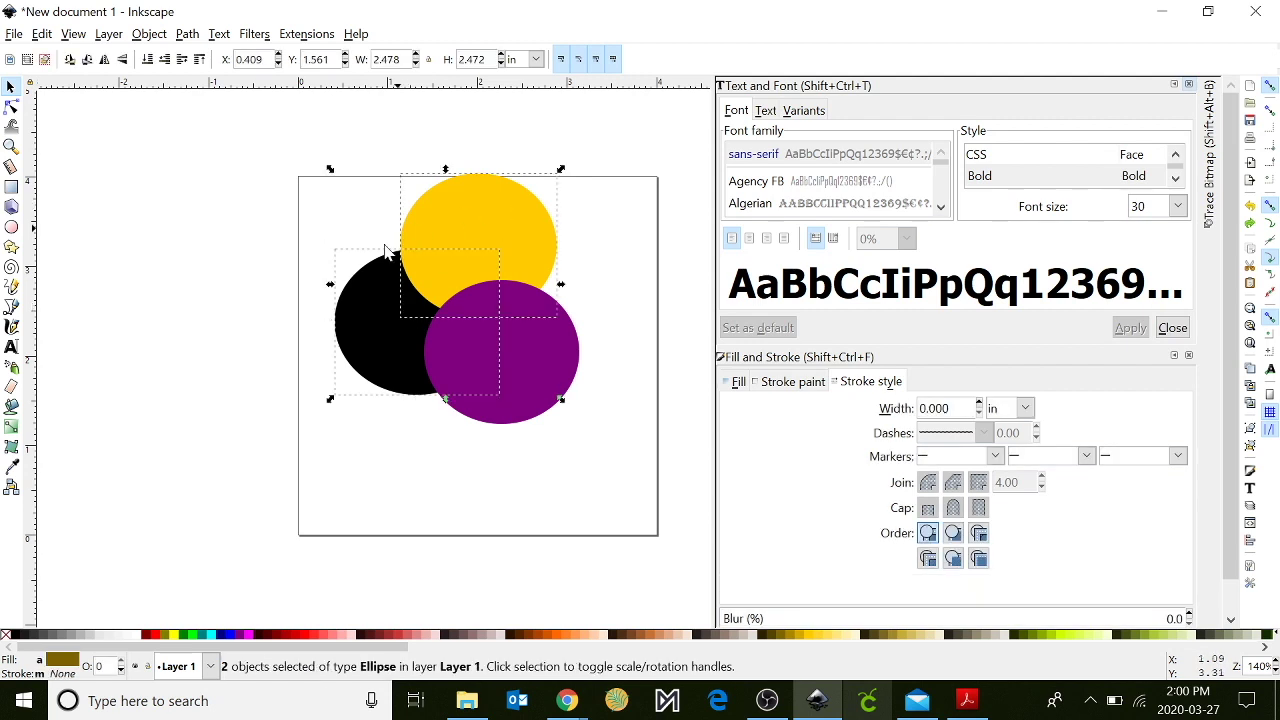
pyautogui.click(186, 34)
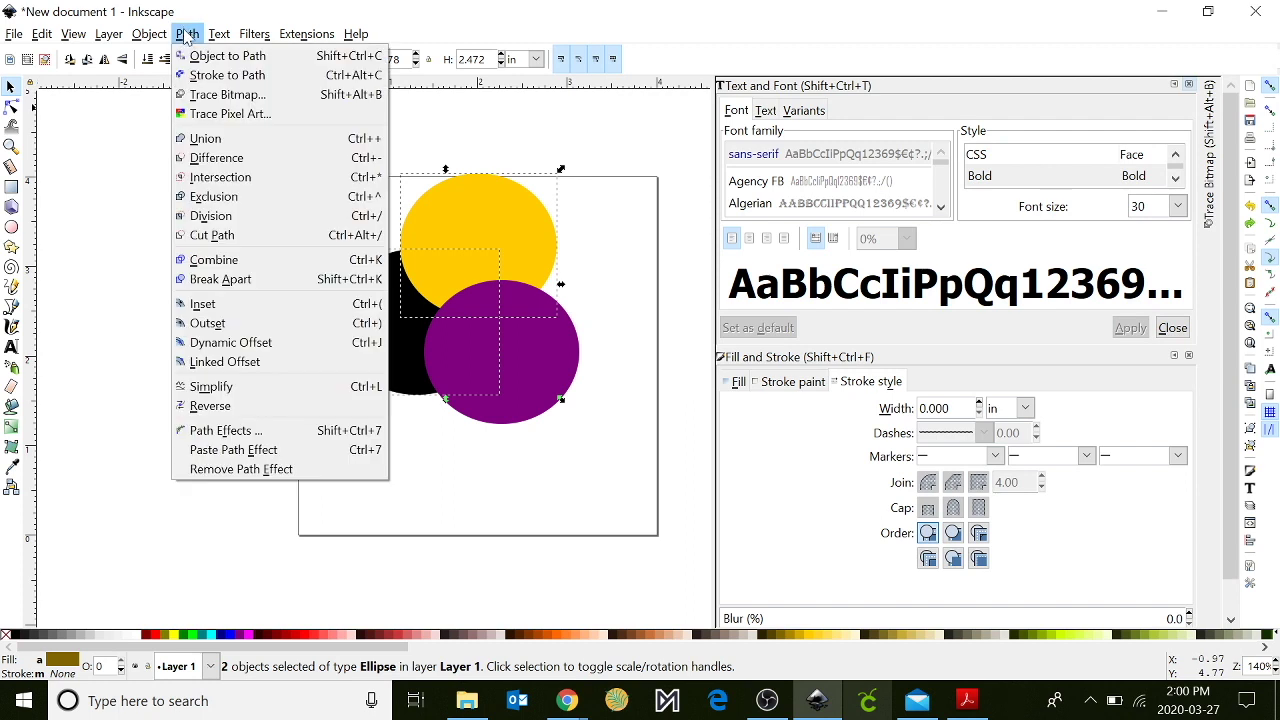
pyautogui.click(214, 158)
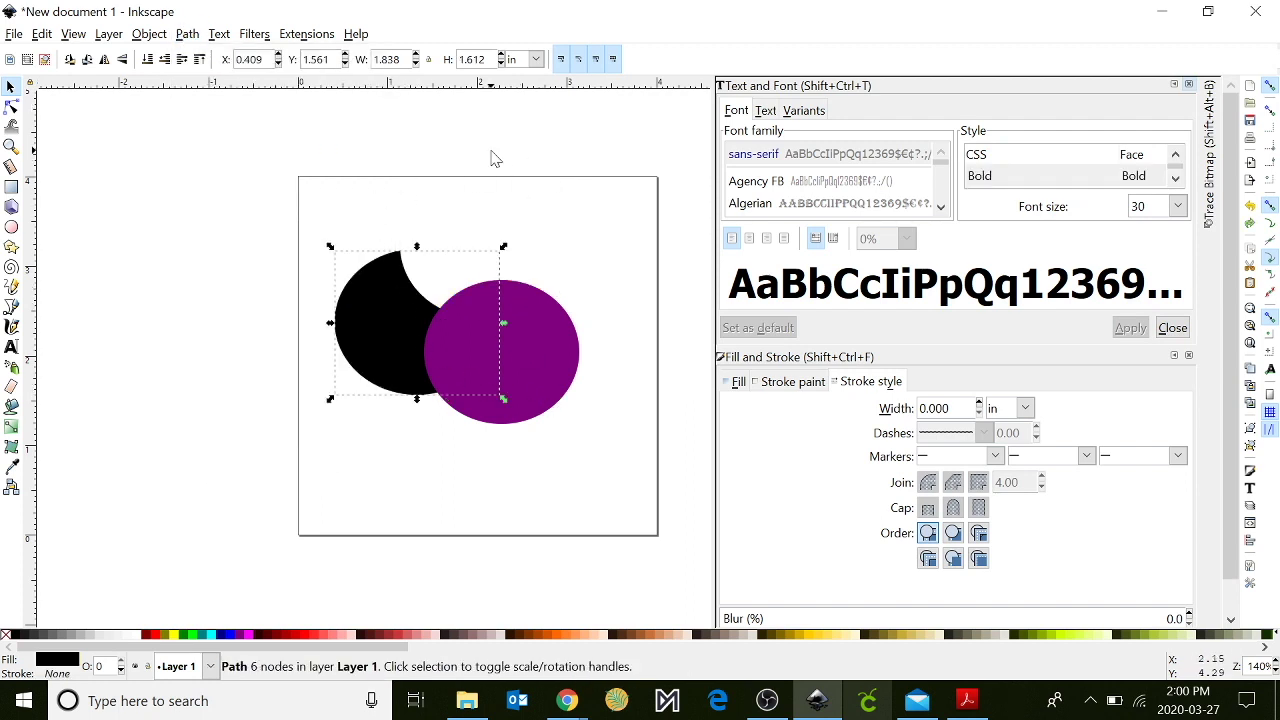
pyautogui.hotkey('ctrl', 'z')
# Step: Intersect the black and purple circles into a lens, then undo it
pyautogui.click(485, 373)
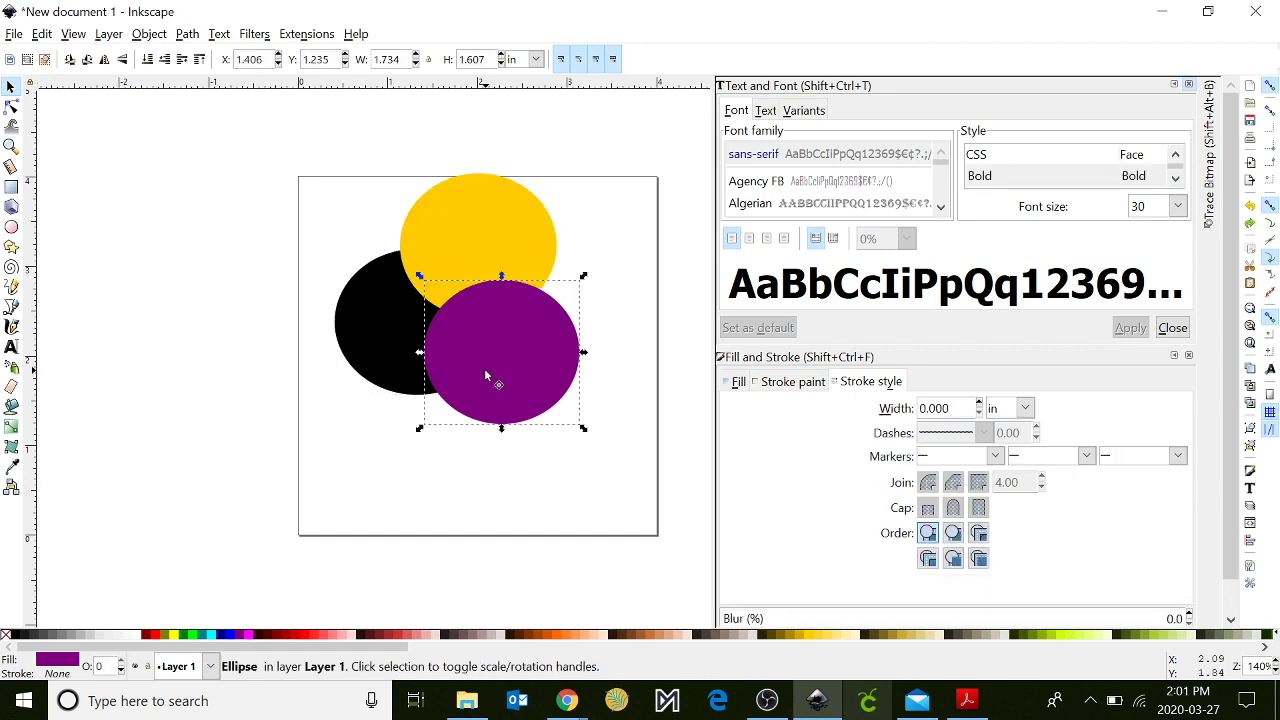
pyautogui.keyDown('shift'); pyautogui.click(404, 317); pyautogui.keyUp('shift')
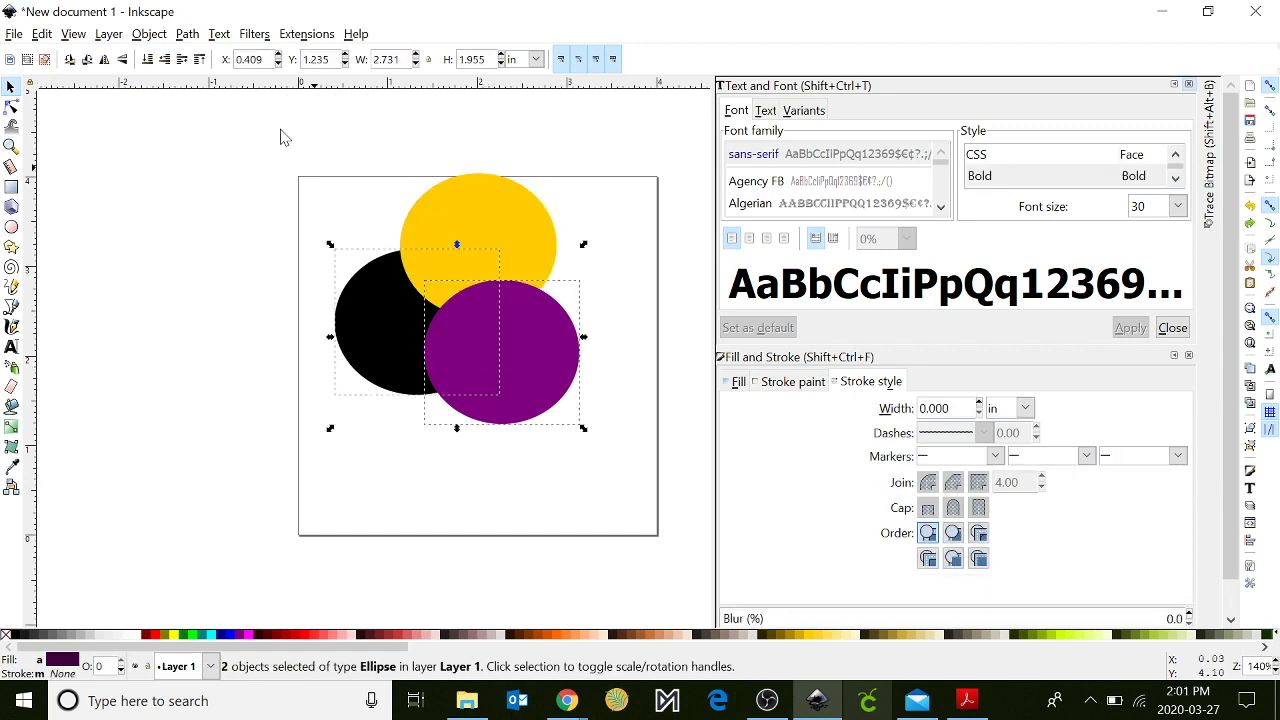
pyautogui.click(190, 35)
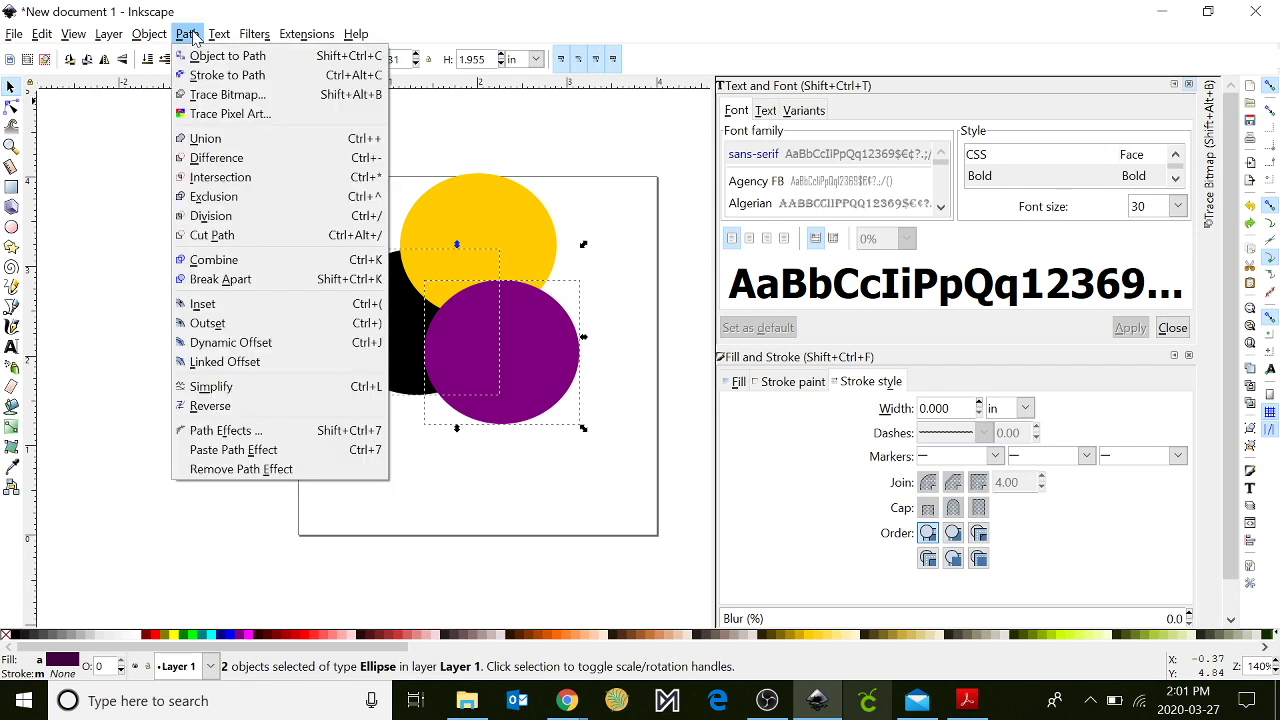
pyautogui.click(229, 177)
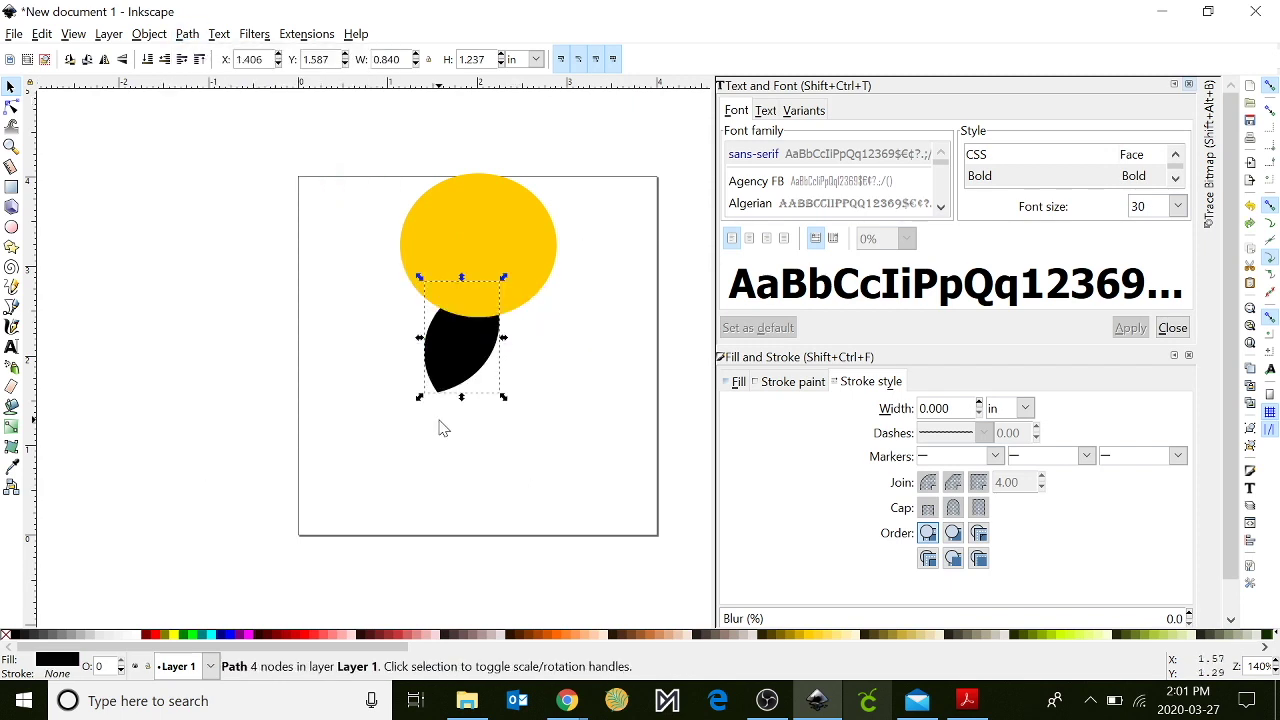
pyautogui.moveTo(446, 349); pyautogui.dragTo(425, 396)
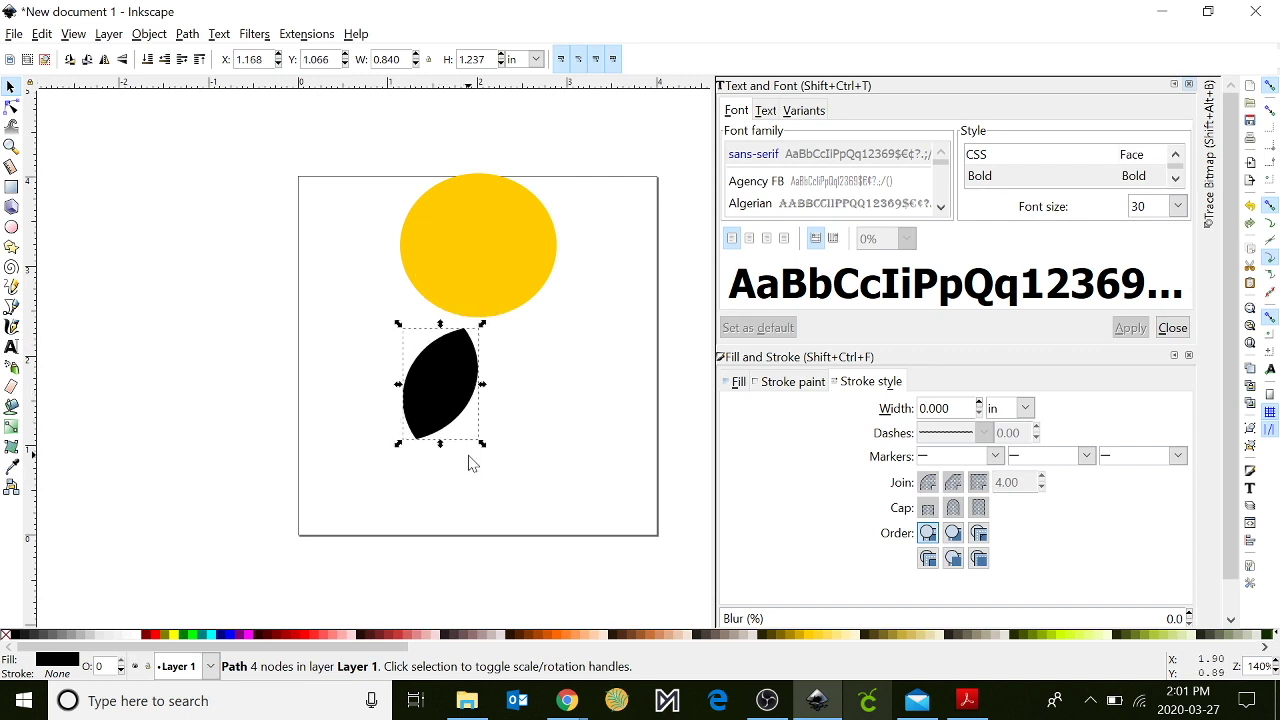
pyautogui.hotkey('ctrl', 'z')
pyautogui.hotkey('ctrl', 'z')
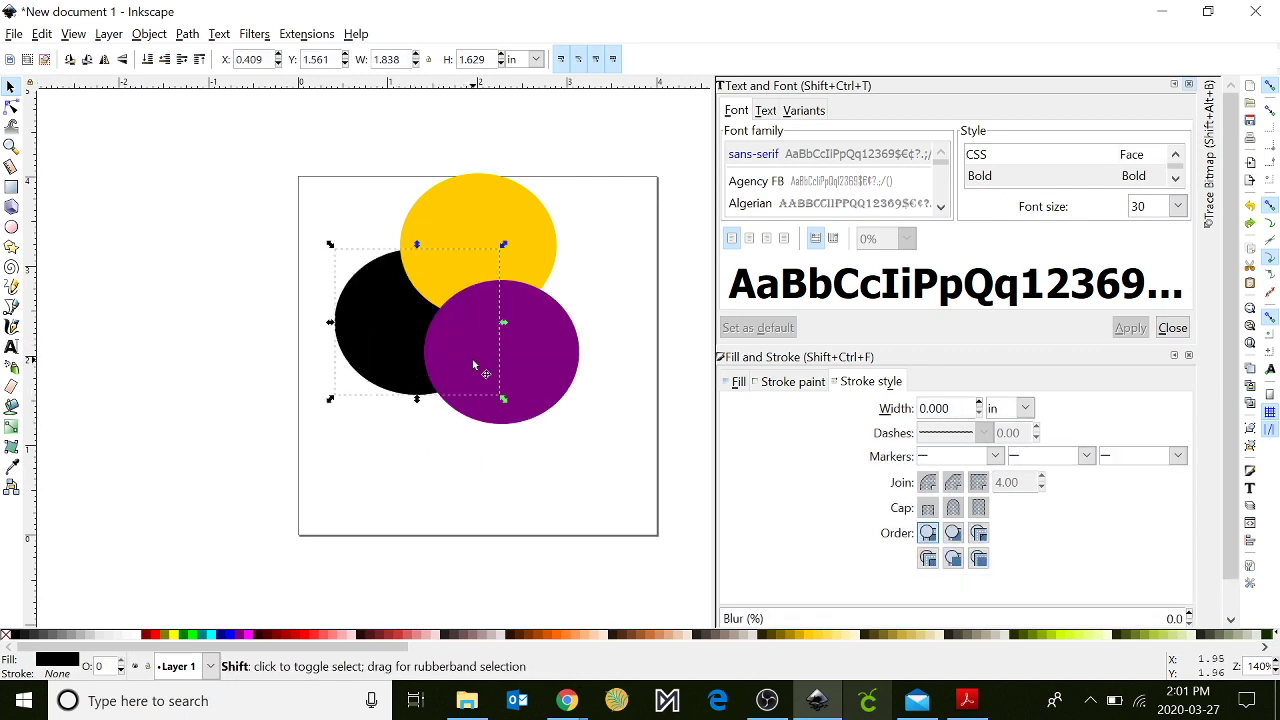
# Step: Apply Path > Exclusion to all three circles and shift the result down
pyautogui.keyDown('shift'); pyautogui.click(474, 364); pyautogui.keyUp('shift')
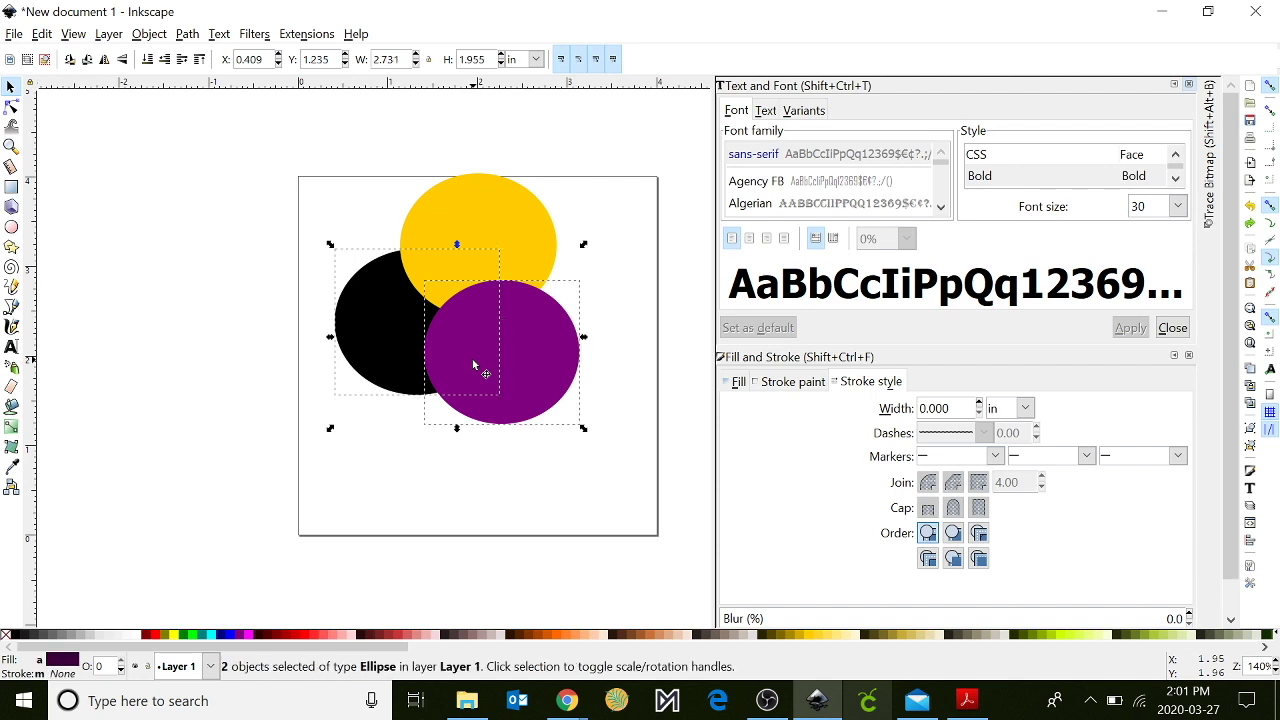
pyautogui.keyDown('shift'); pyautogui.click(474, 216); pyautogui.keyUp('shift')
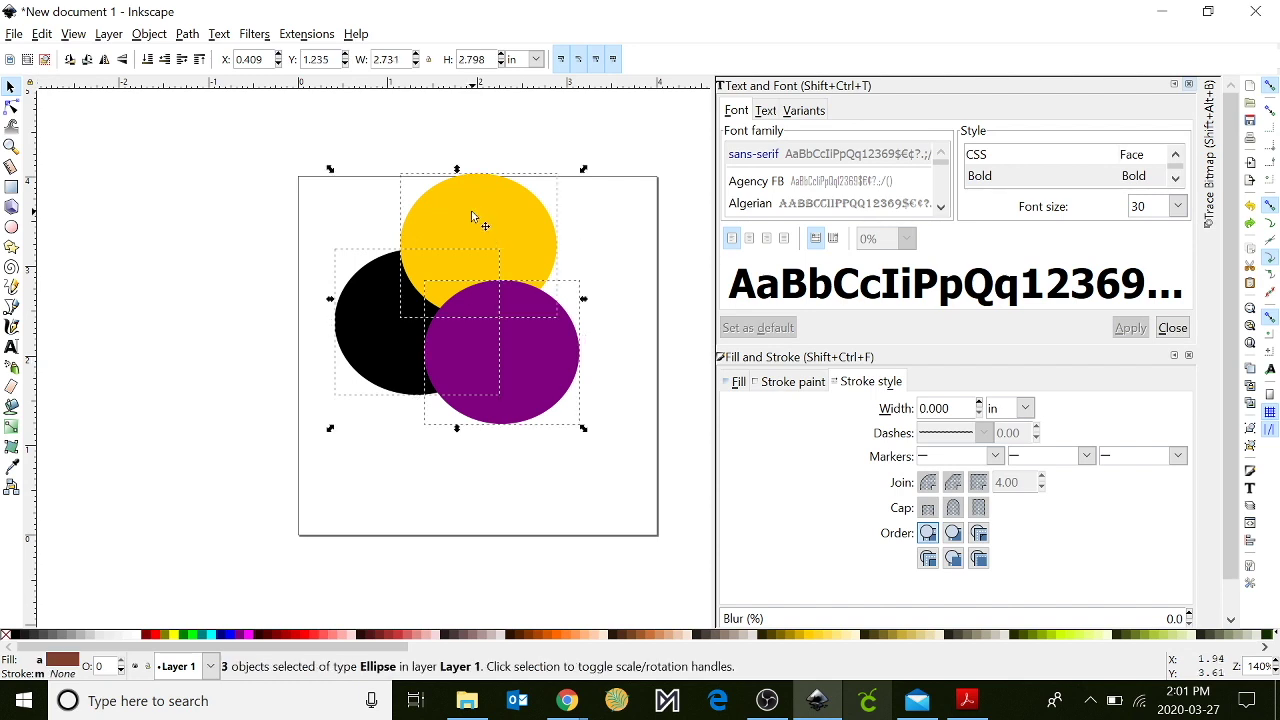
pyautogui.click(188, 36)
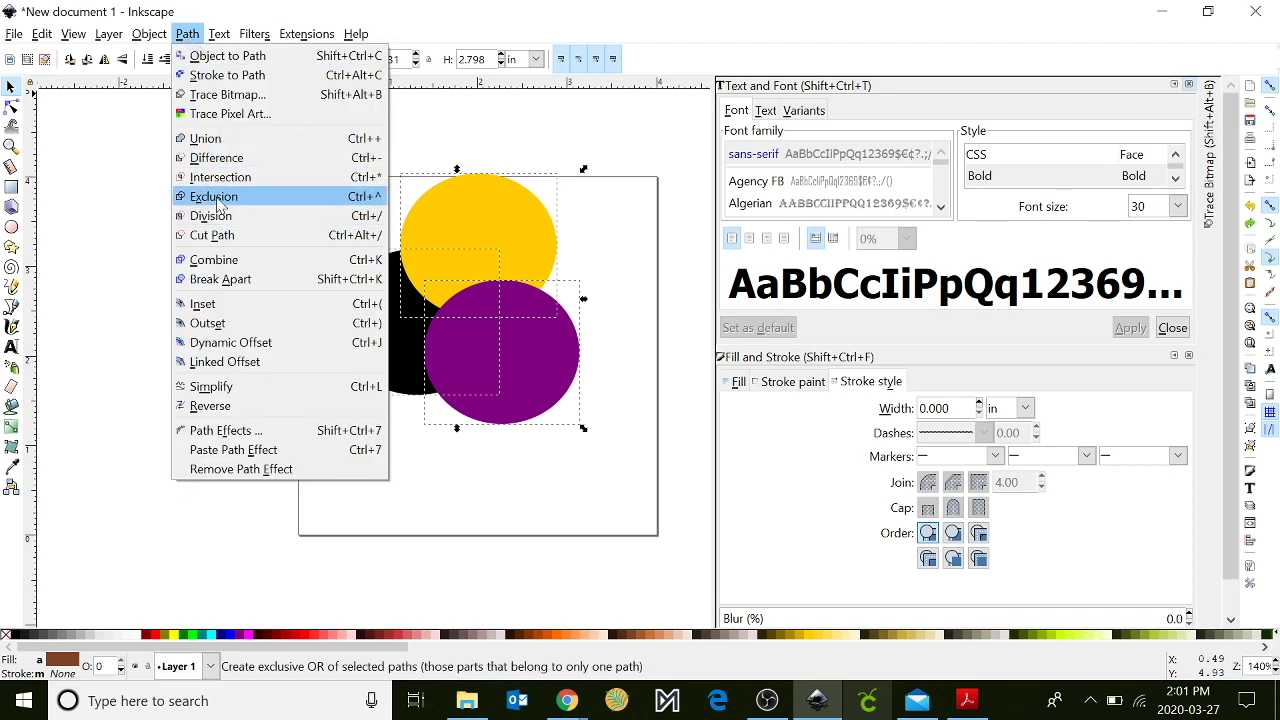
pyautogui.click(220, 201)
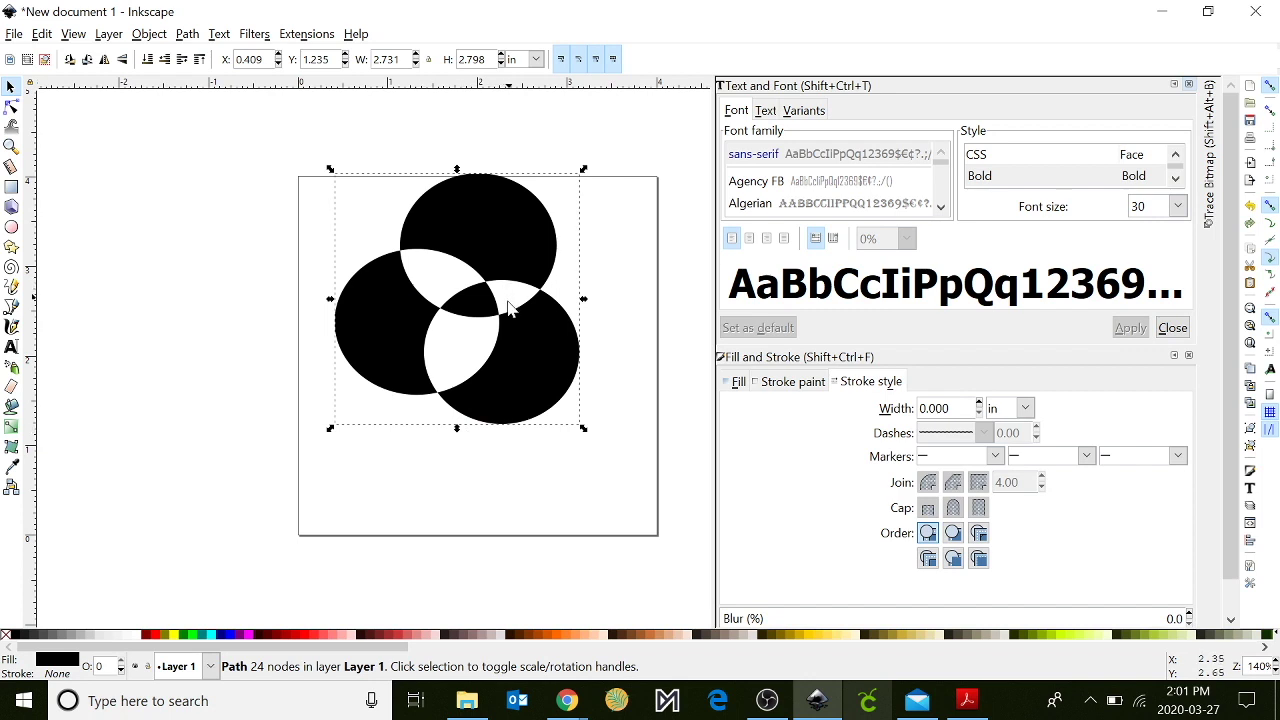
pyautogui.moveTo(526, 311); pyautogui.dragTo(495, 367)
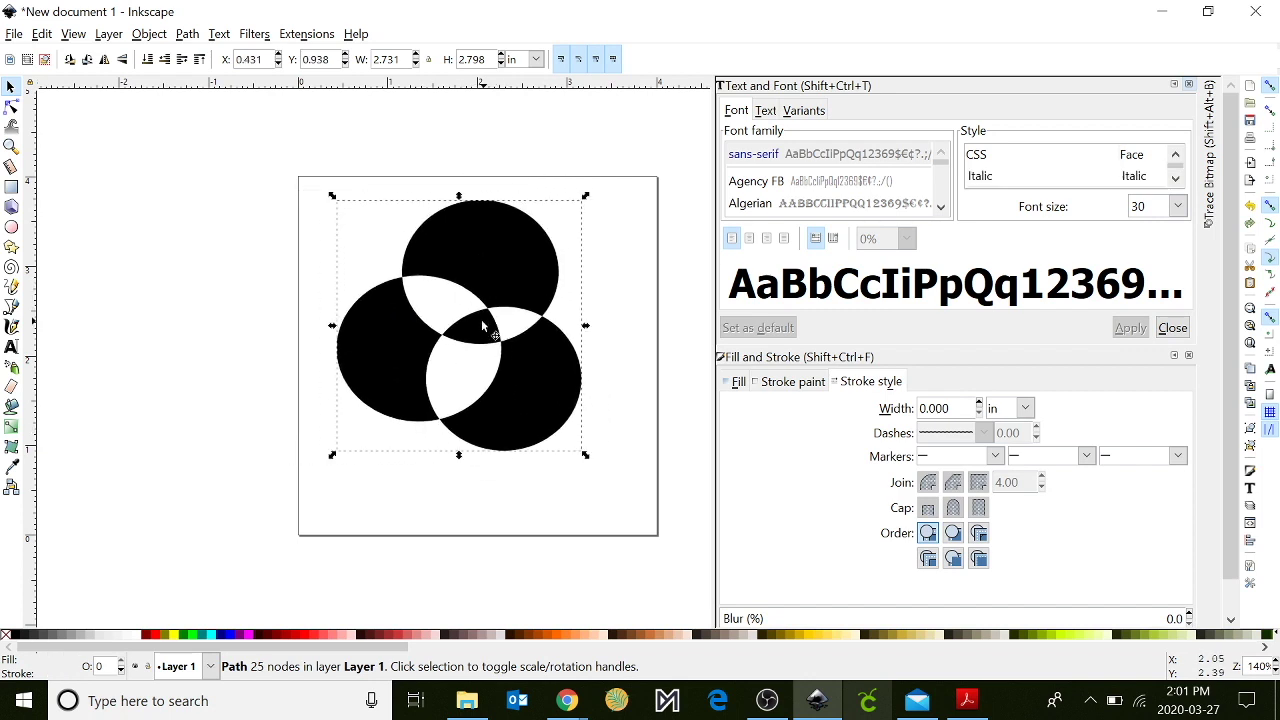
# Step: Break the excluded shape apart and spread the top piece and crescents outward
pyautogui.click(185, 36)
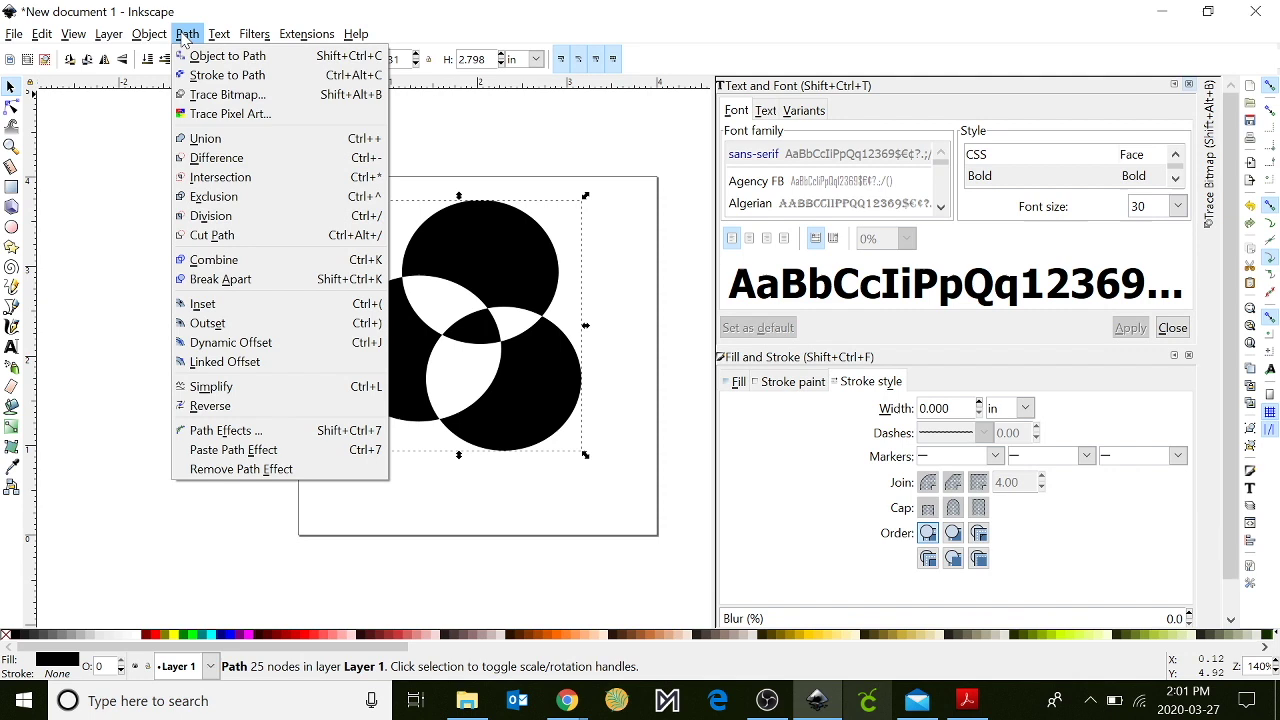
pyautogui.click(210, 281)
pyautogui.click(157, 303)
pyautogui.moveTo(487, 244); pyautogui.dragTo(544, 175)
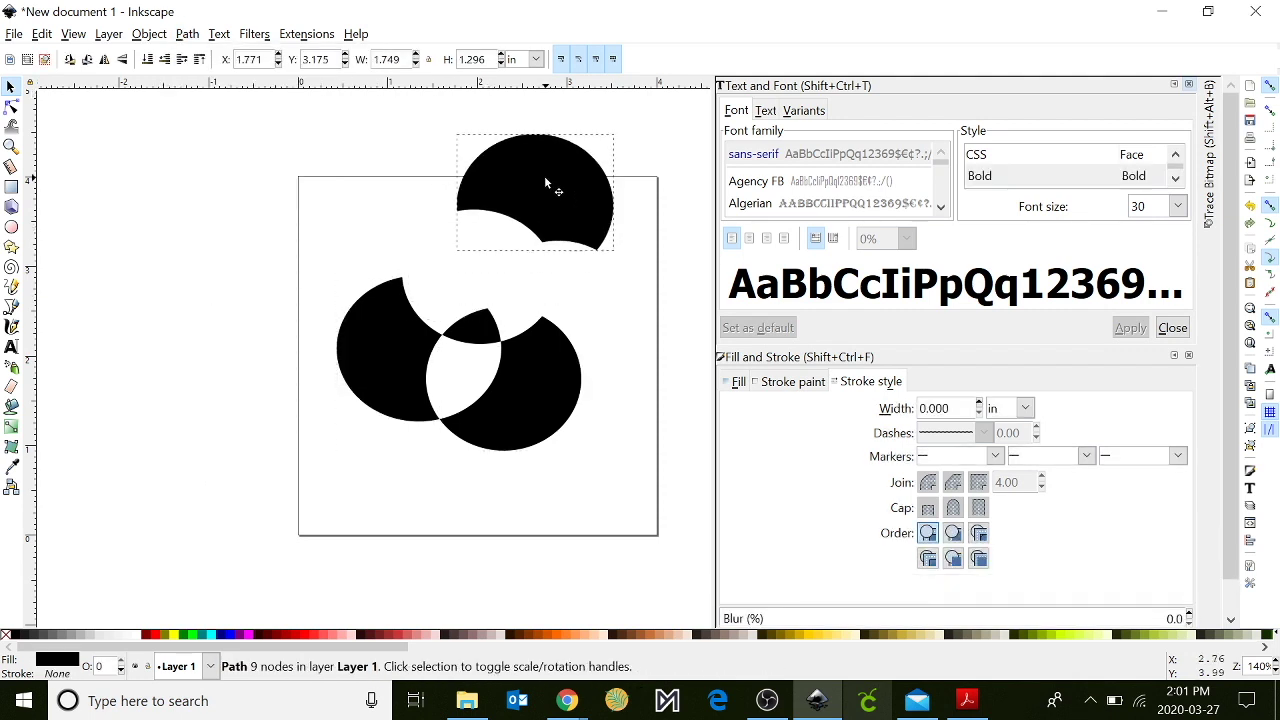
pyautogui.moveTo(537, 386); pyautogui.dragTo(579, 458)
pyautogui.moveTo(363, 374); pyautogui.dragTo(303, 380)
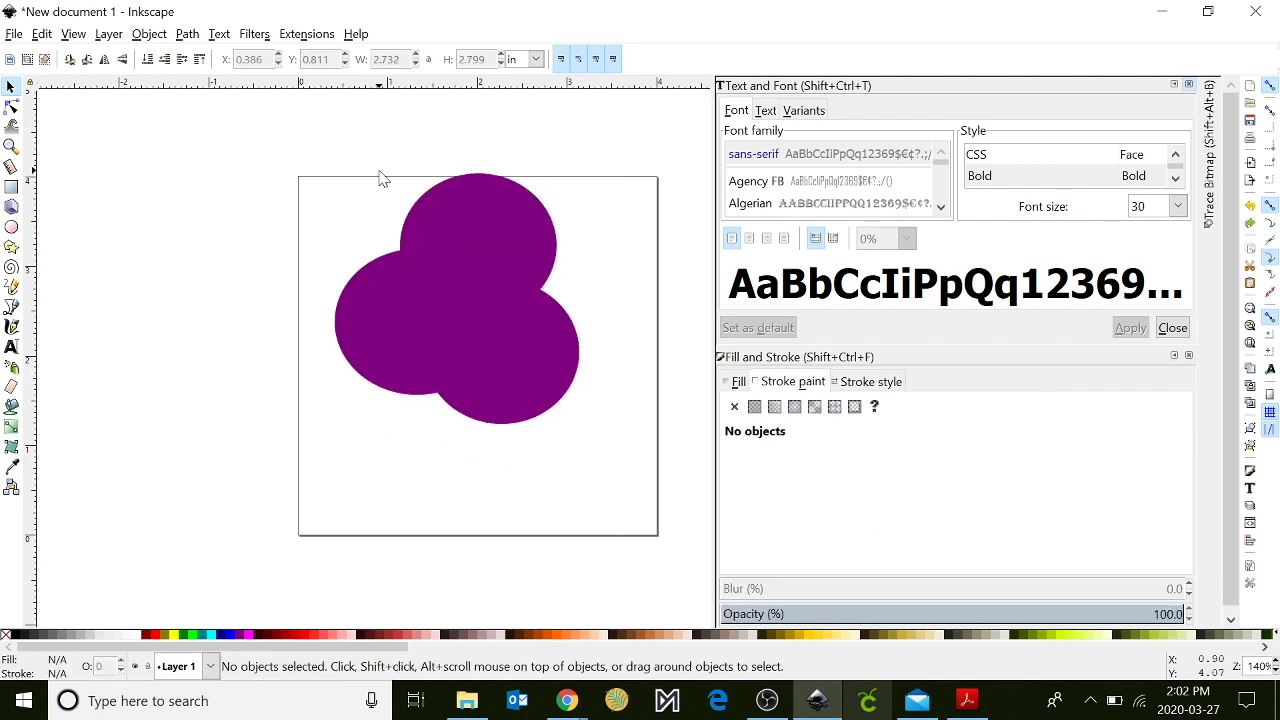
pyautogui.press('ctrl')
# Step: Restore the three separate purple circles, add a bottom guide, and select all three circles
pyautogui.hotkey('ctrl', 'z')
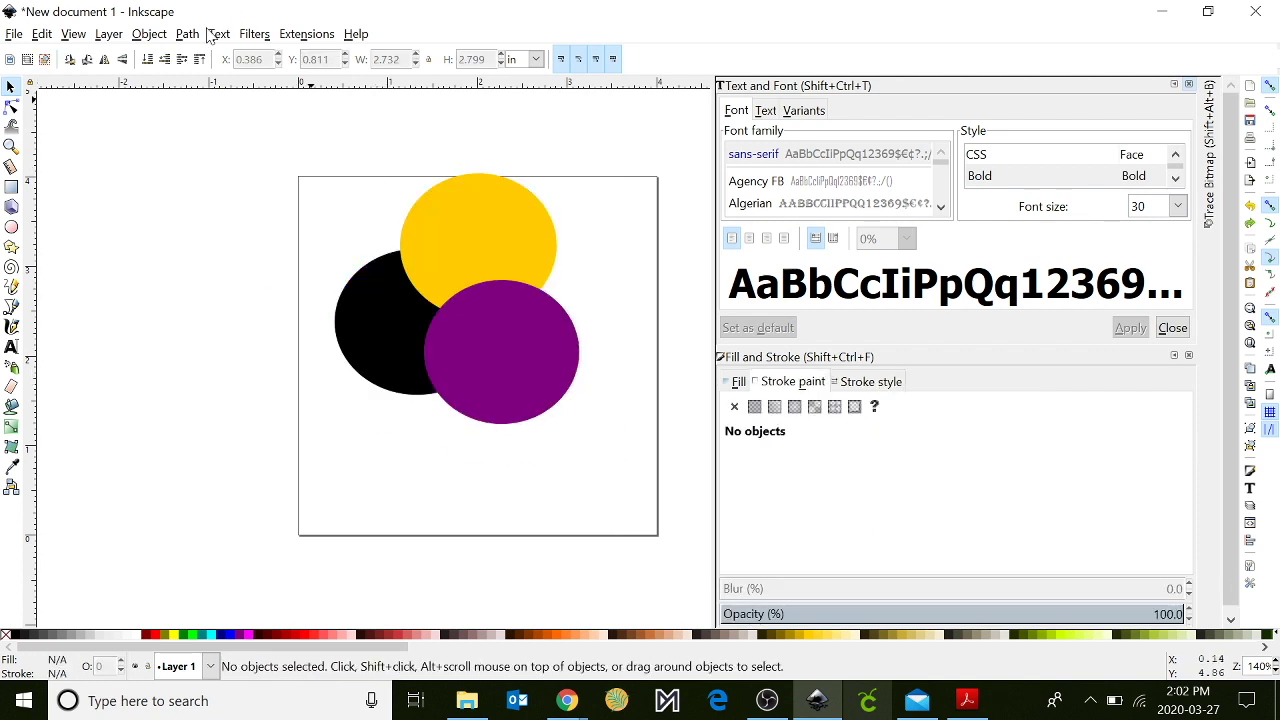
pyautogui.click(194, 38)
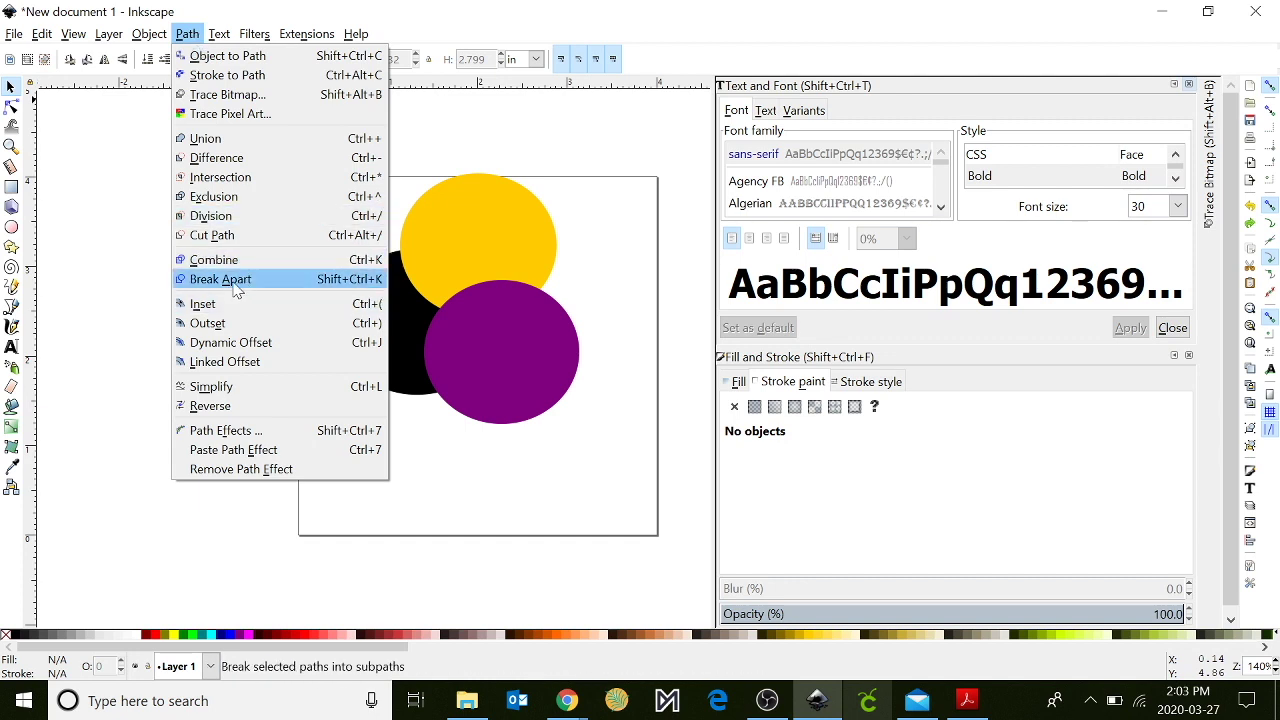
pyautogui.click(526, 497)
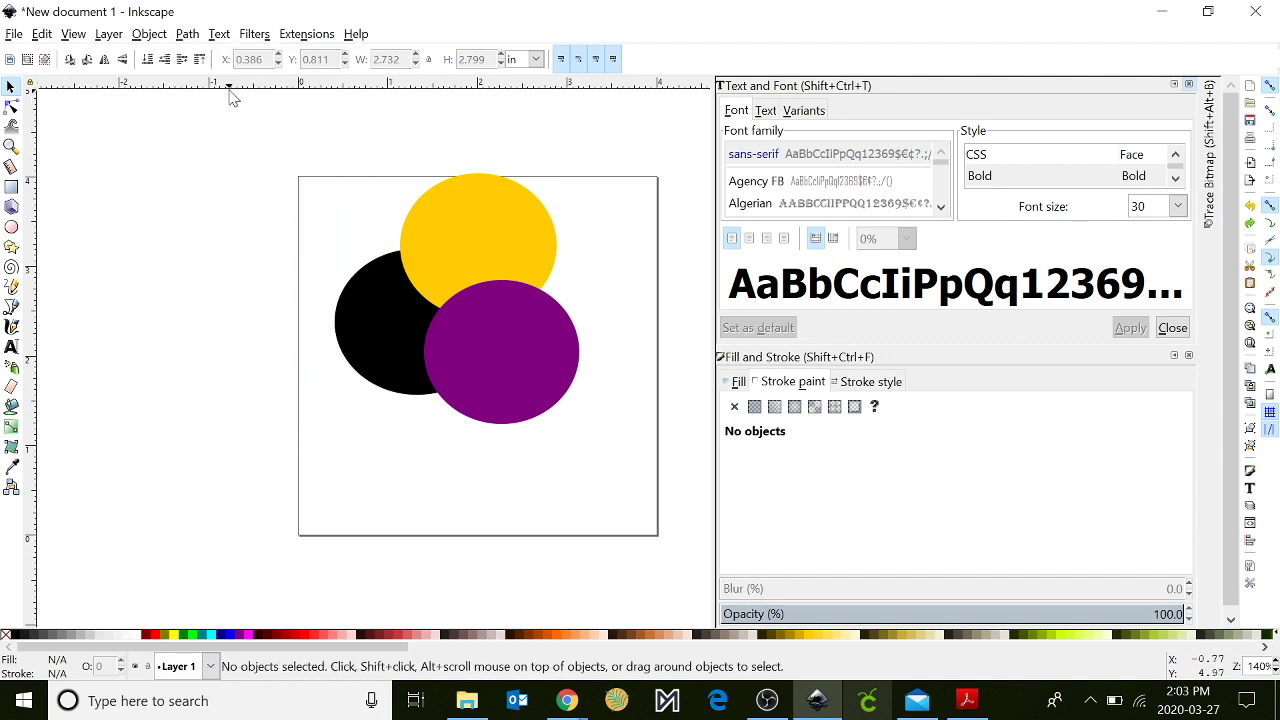
pyautogui.moveTo(252, 88); pyautogui.dragTo(618, 535)
pyautogui.moveTo(279, 142); pyautogui.dragTo(628, 486)
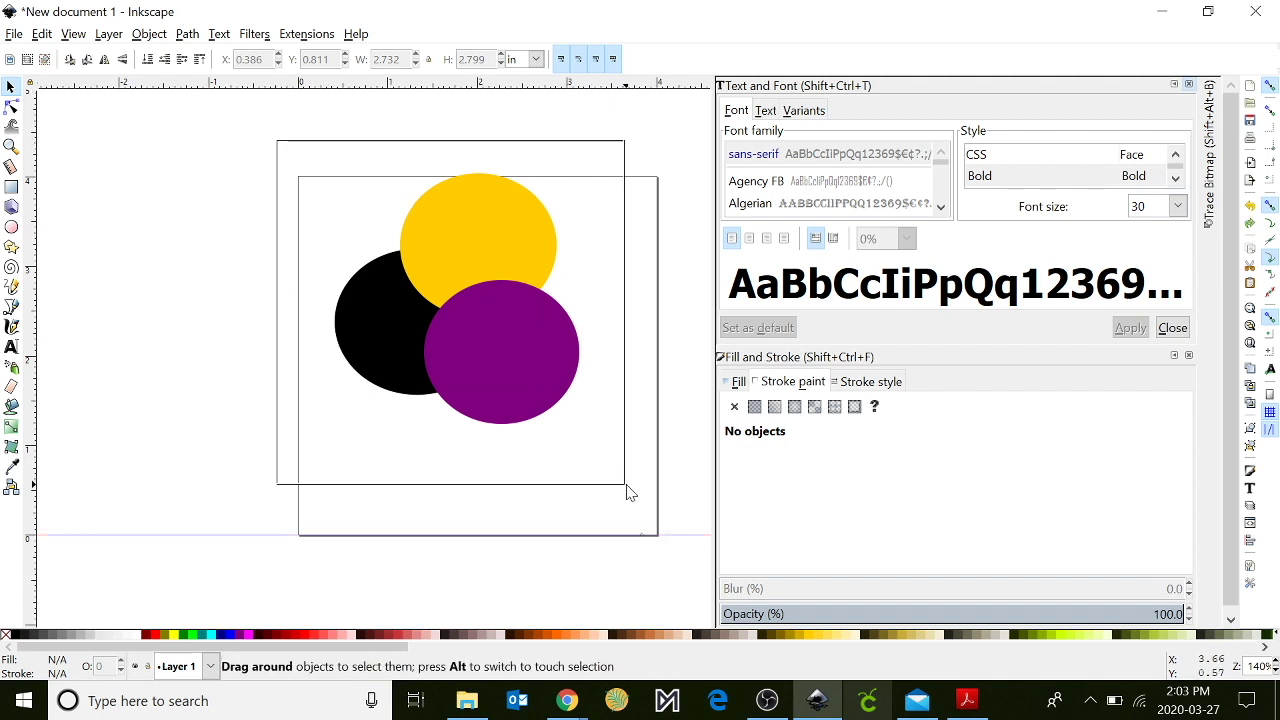
# Step: Combine the three circles into one path, then break it apart again
pyautogui.click(186, 34)
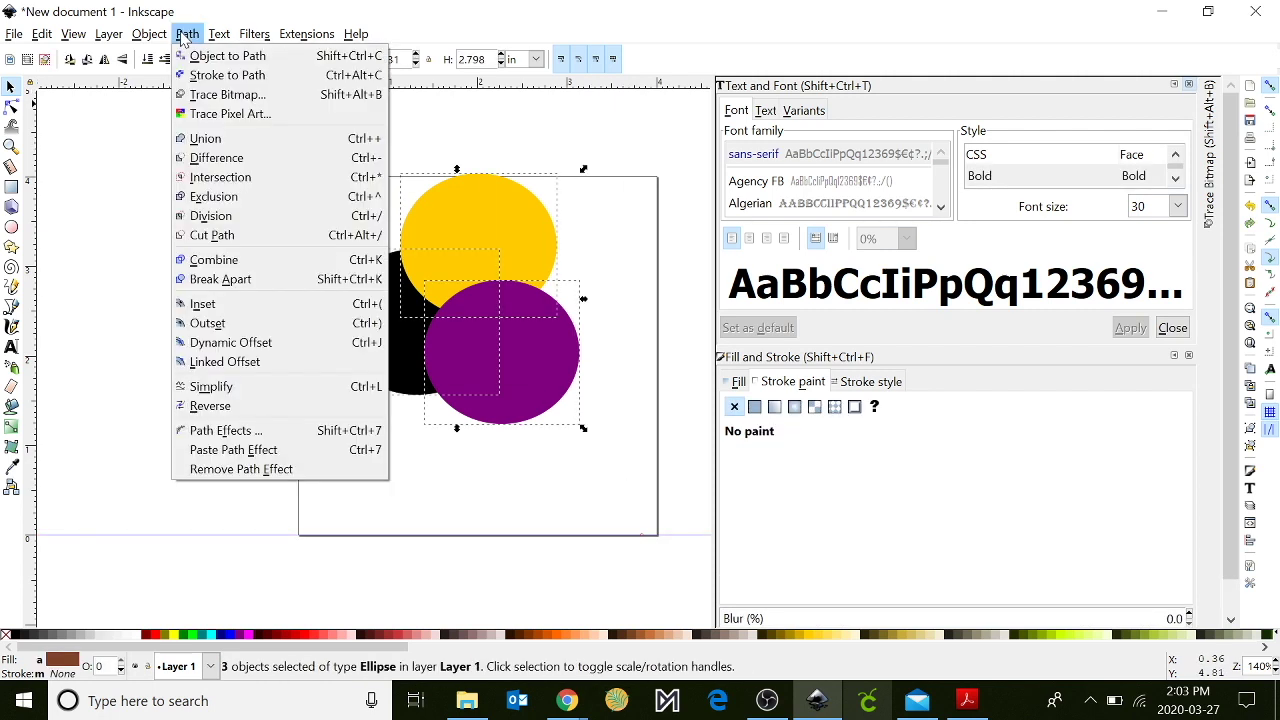
pyautogui.click(232, 265)
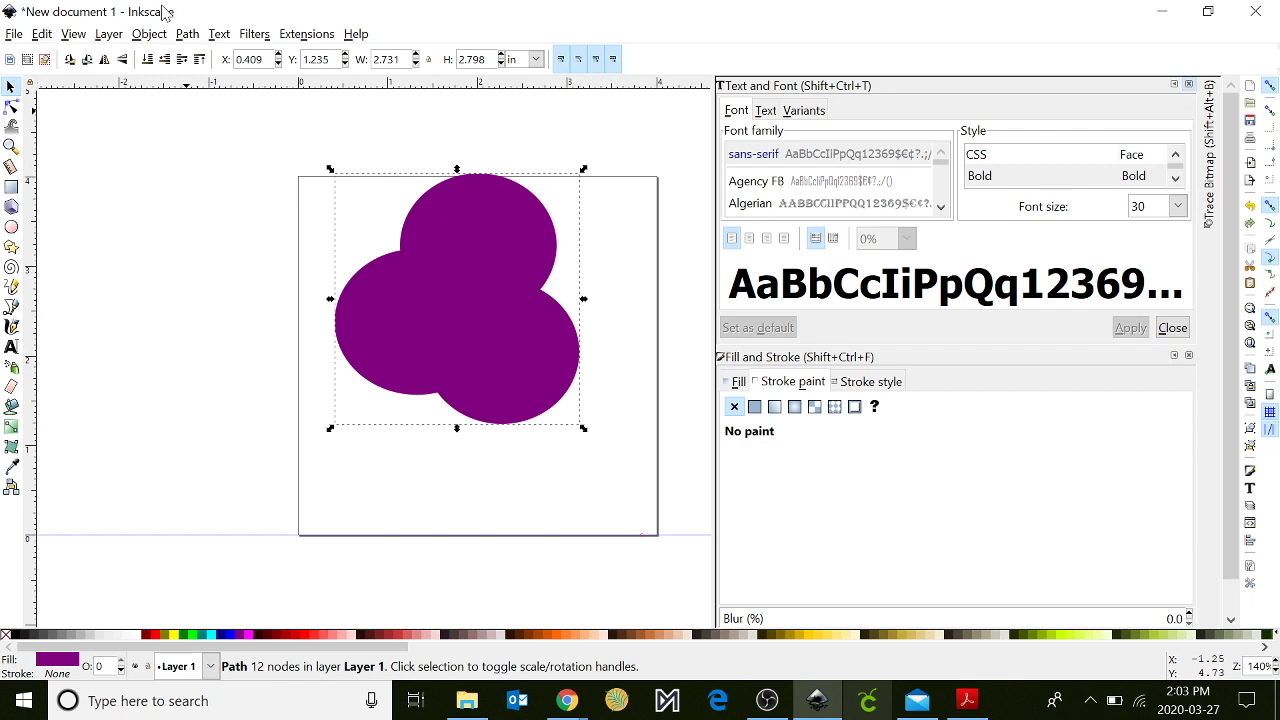
pyautogui.click(187, 34)
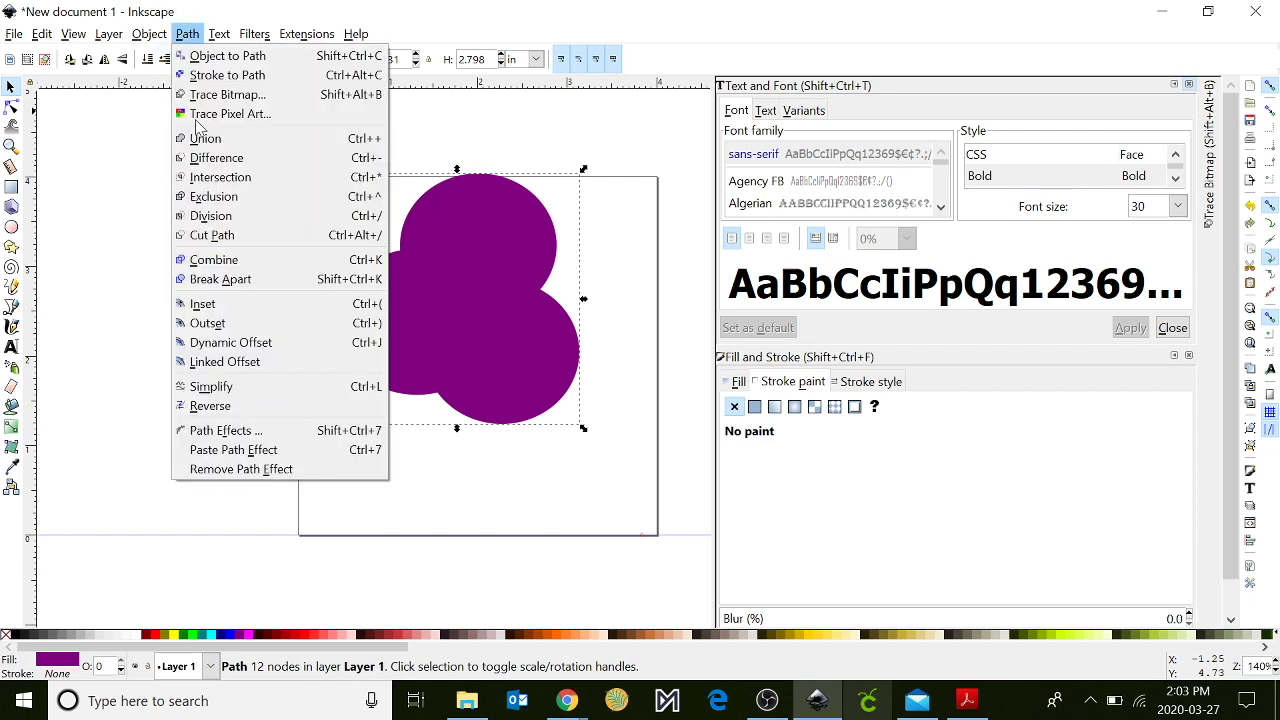
pyautogui.click(217, 272)
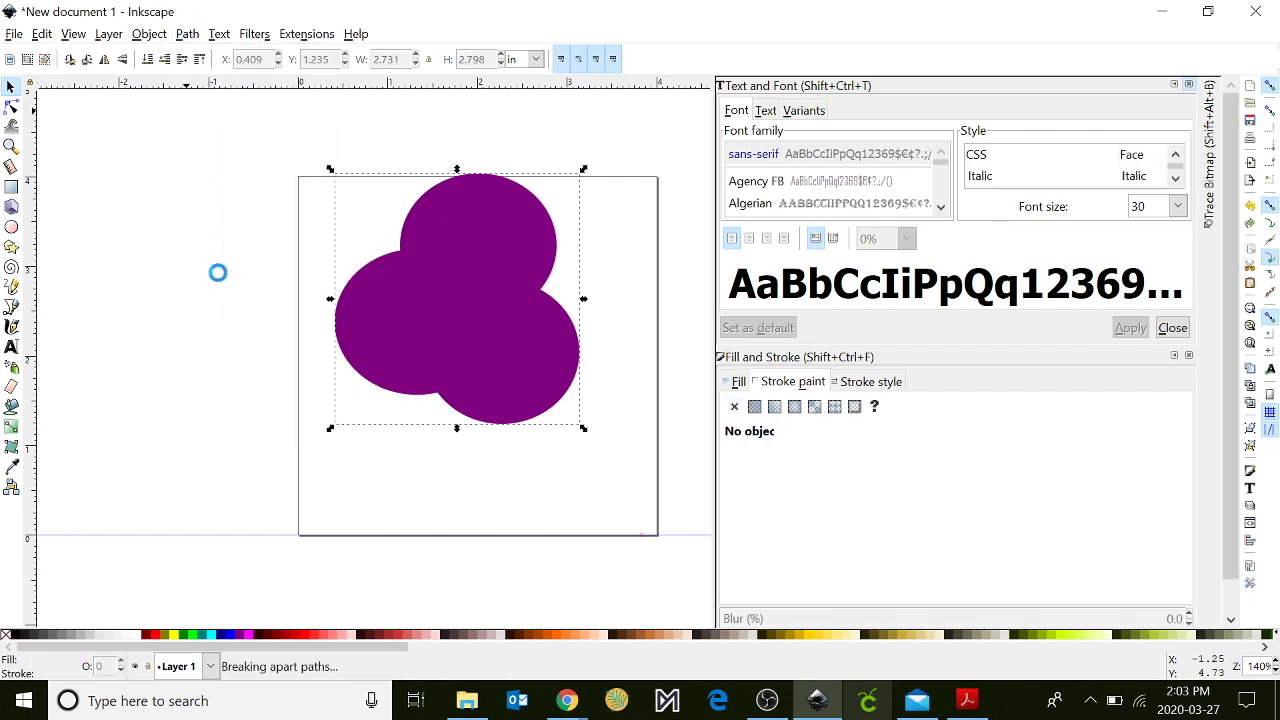
# Step: Drag the circles apart, then undo until they vanish from the page
pyautogui.click(206, 337)
pyautogui.moveTo(349, 366); pyautogui.dragTo(236, 366)
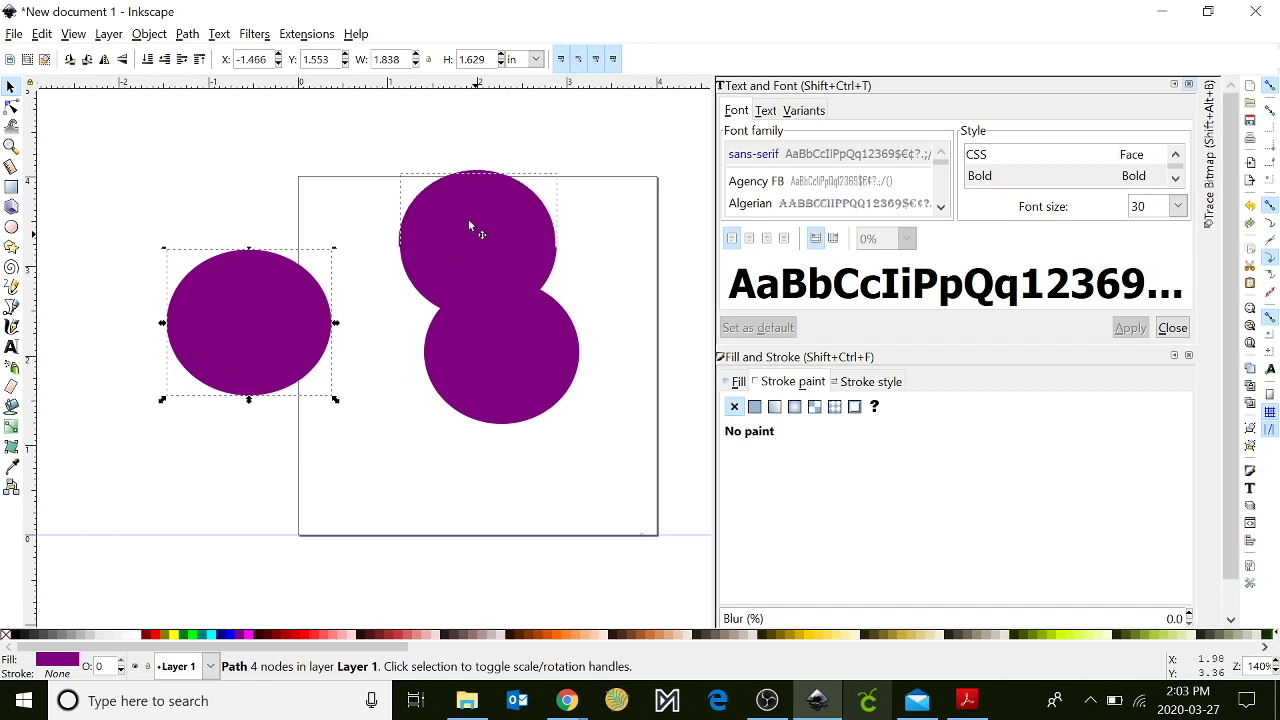
pyautogui.moveTo(468, 219); pyautogui.dragTo(353, 182)
pyautogui.moveTo(513, 420); pyautogui.dragTo(536, 518)
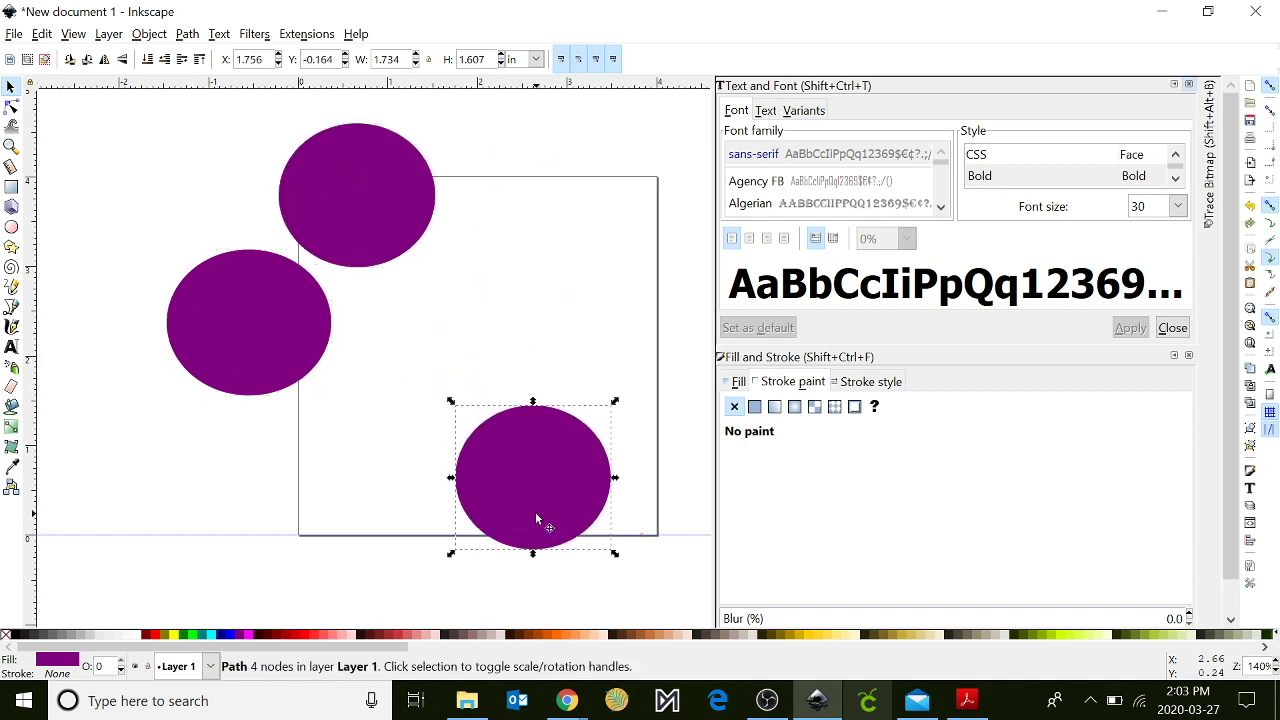
pyautogui.moveTo(119, 217); pyautogui.dragTo(447, 584)
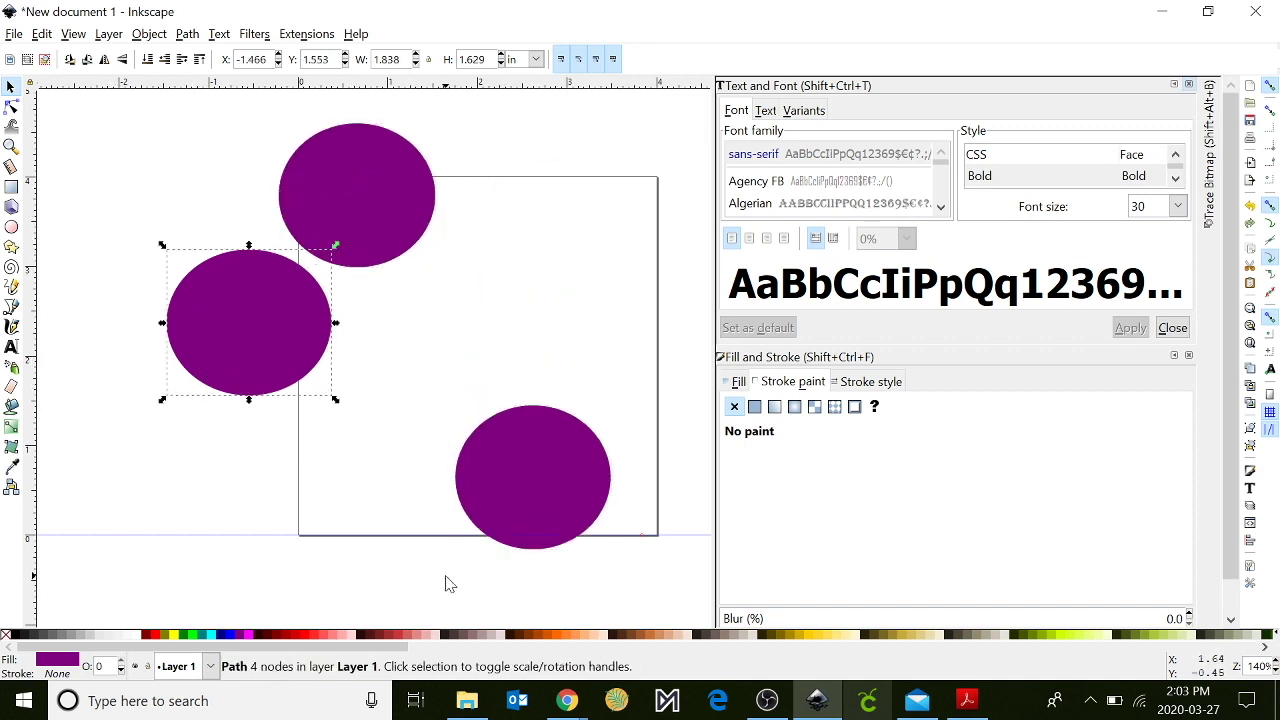
pyautogui.hotkey('ctrl', 'z')
pyautogui.hotkey('ctrl', 'z')
pyautogui.hotkey('ctrl', 'z')
pyautogui.hotkey('ctrl', 'z')
pyautogui.hotkey('ctrl', 'z')
pyautogui.hotkey('ctrl', 'z')
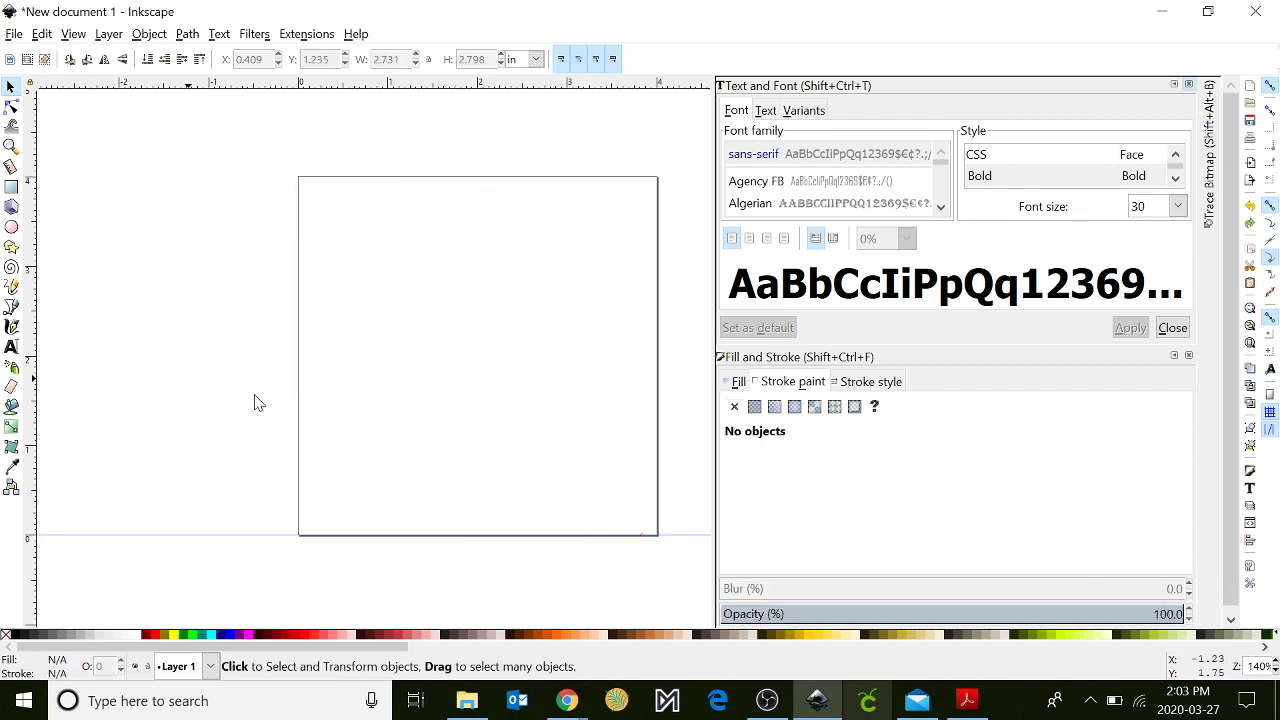
pyautogui.click(12, 350)
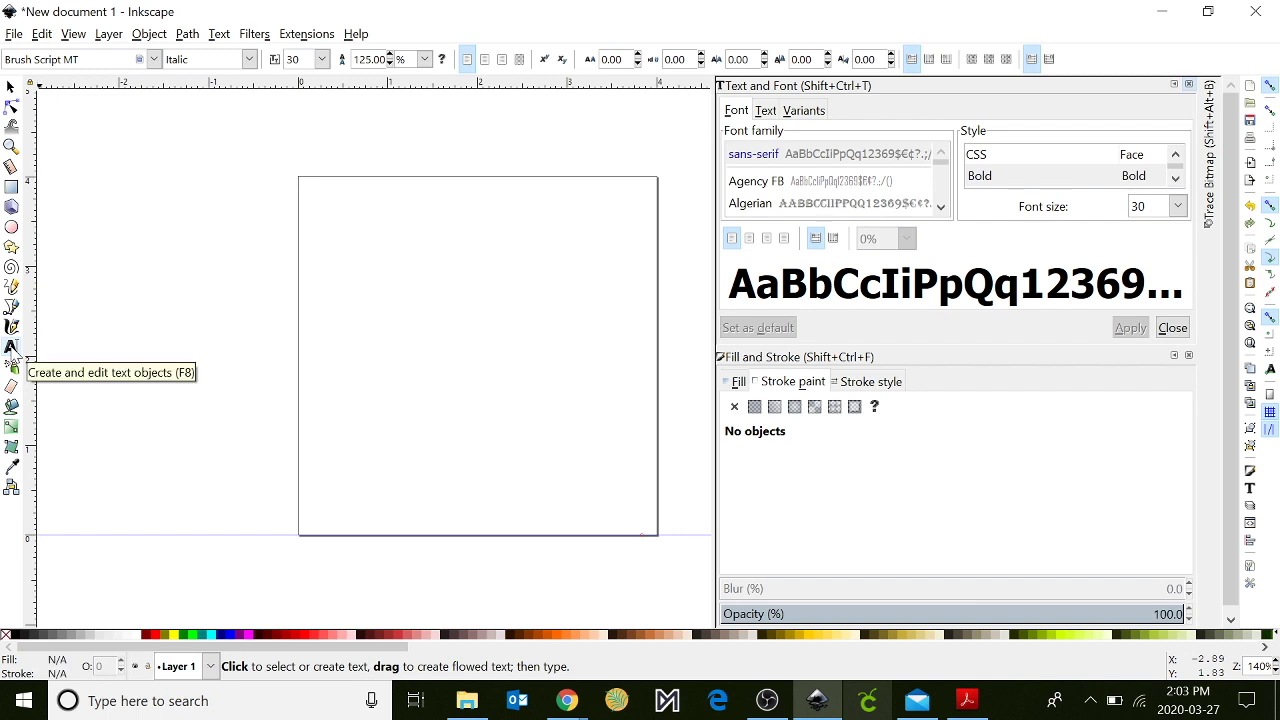
pyautogui.click(341, 284)
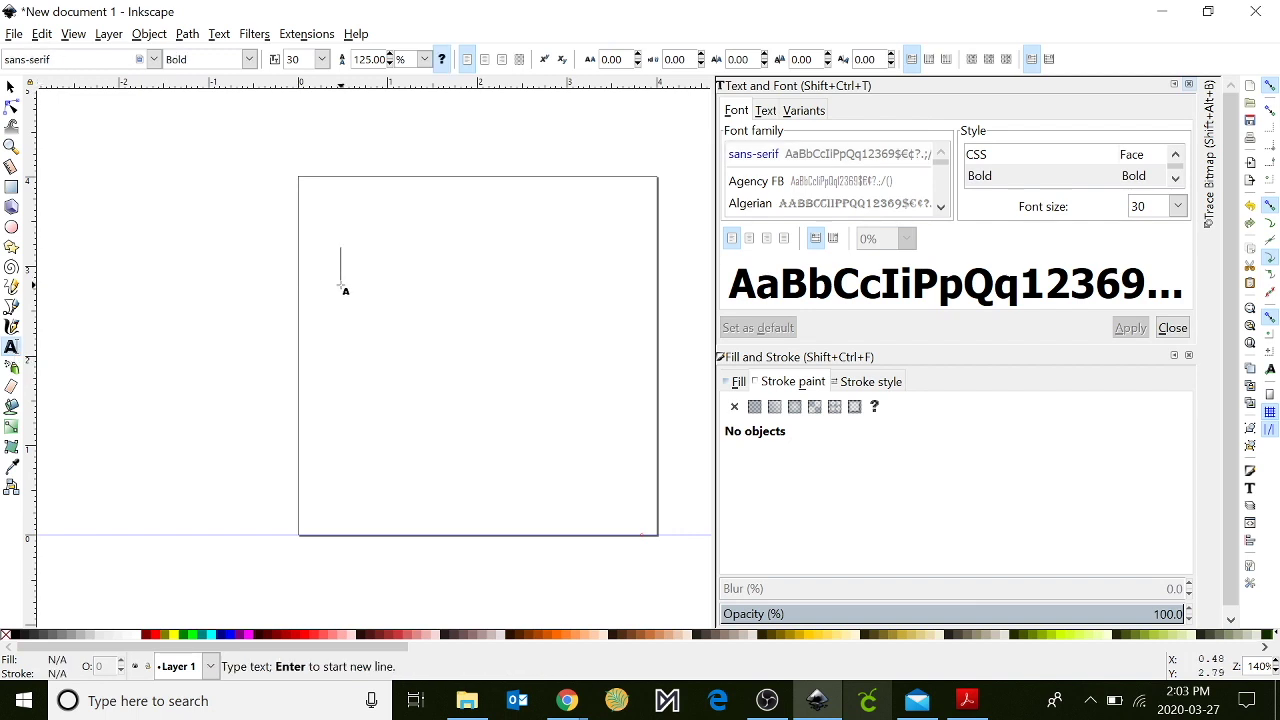
pyautogui.write('Rachel')
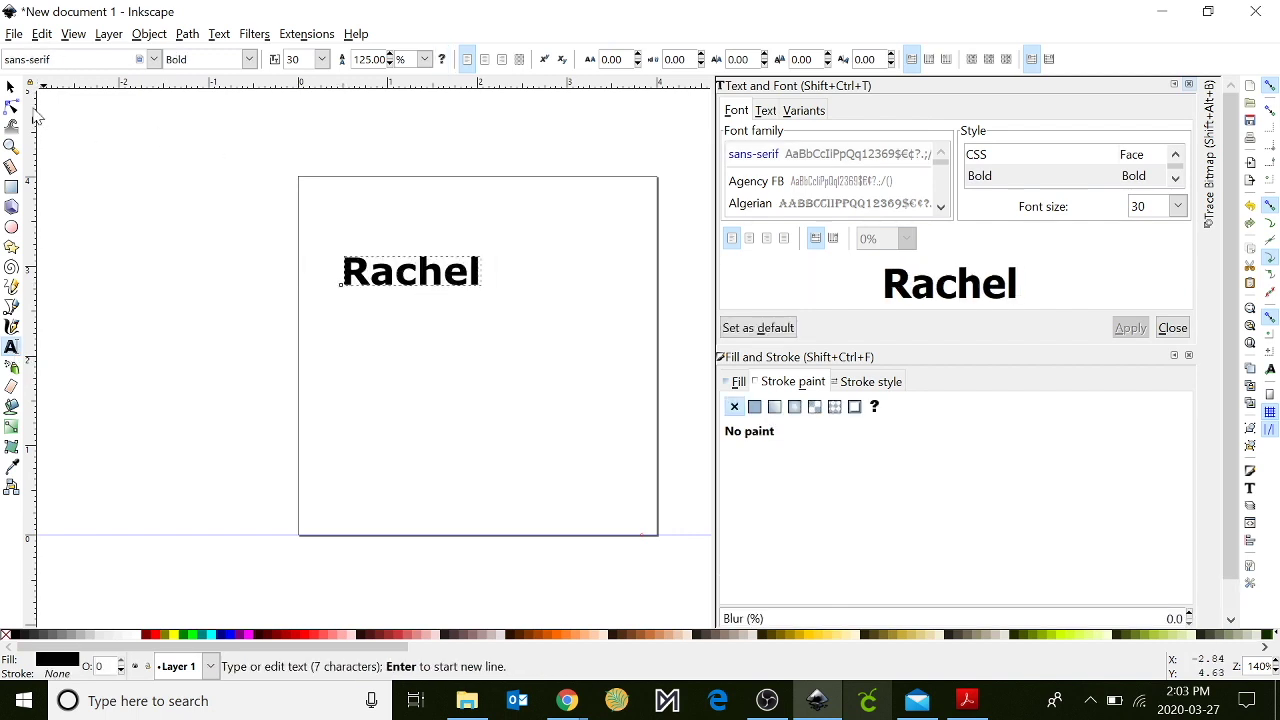
pyautogui.click(11, 87)
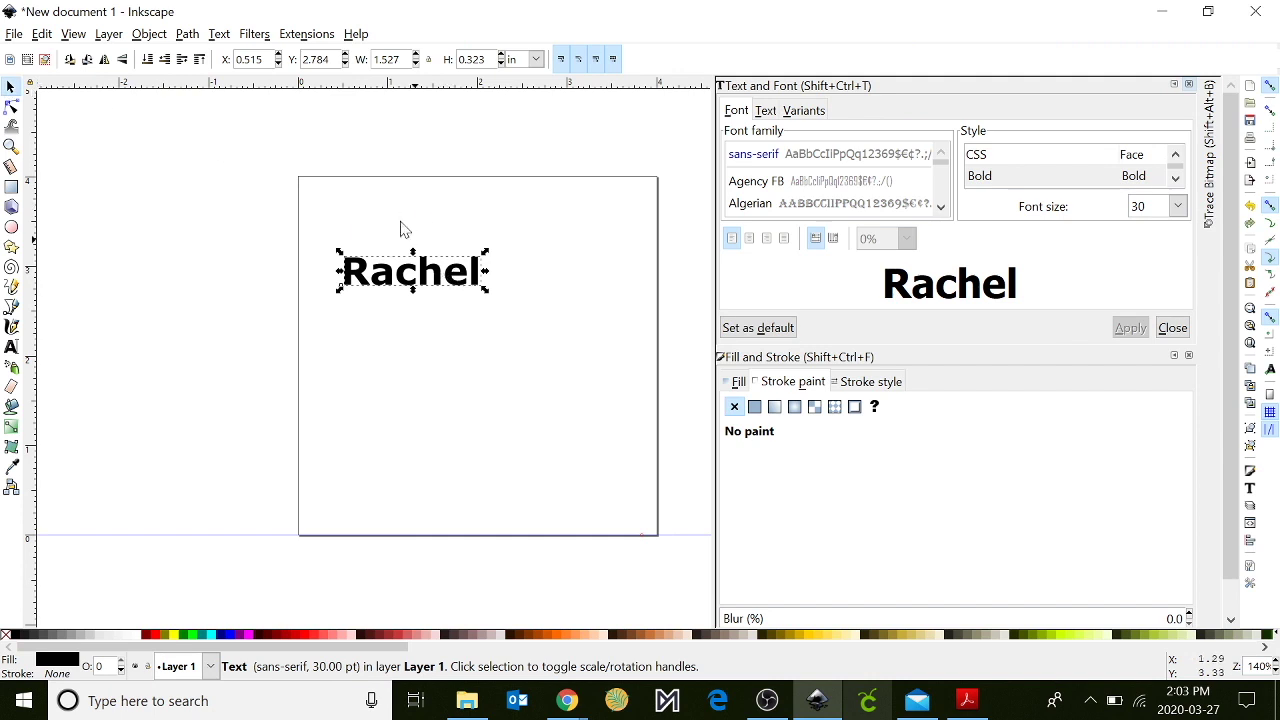
pyautogui.click(189, 36)
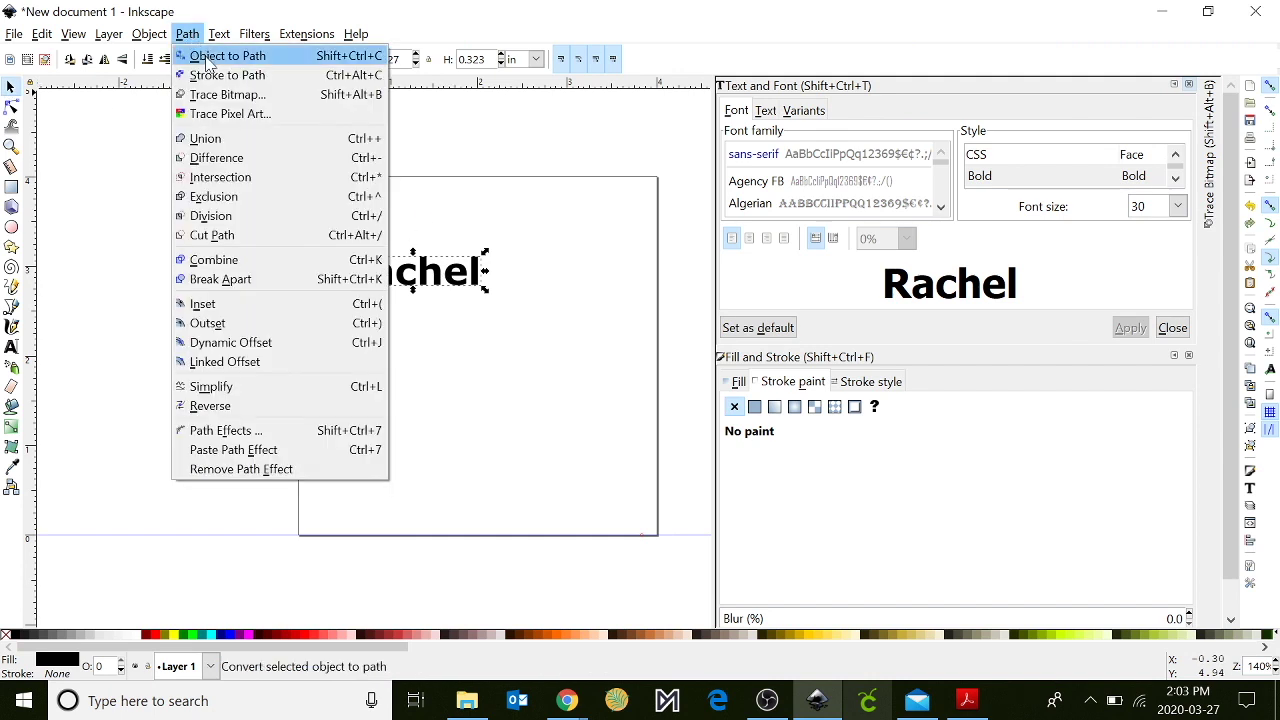
pyautogui.click(208, 64)
pyautogui.moveTo(383, 372)
pyautogui.mouseDown()
pyautogui.moveTo(437, 278)
pyautogui.moveTo(480, 317)
pyautogui.mouseUp()
pyautogui.press('n')
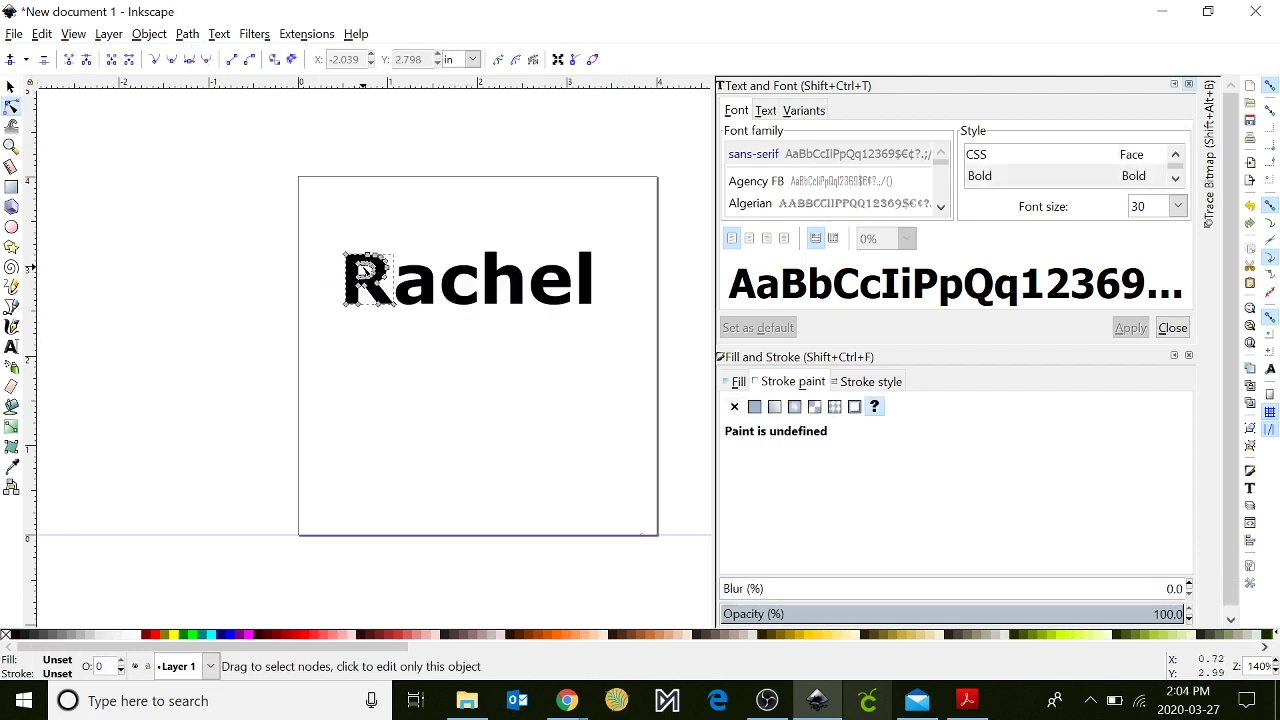
pyautogui.click(418, 287)
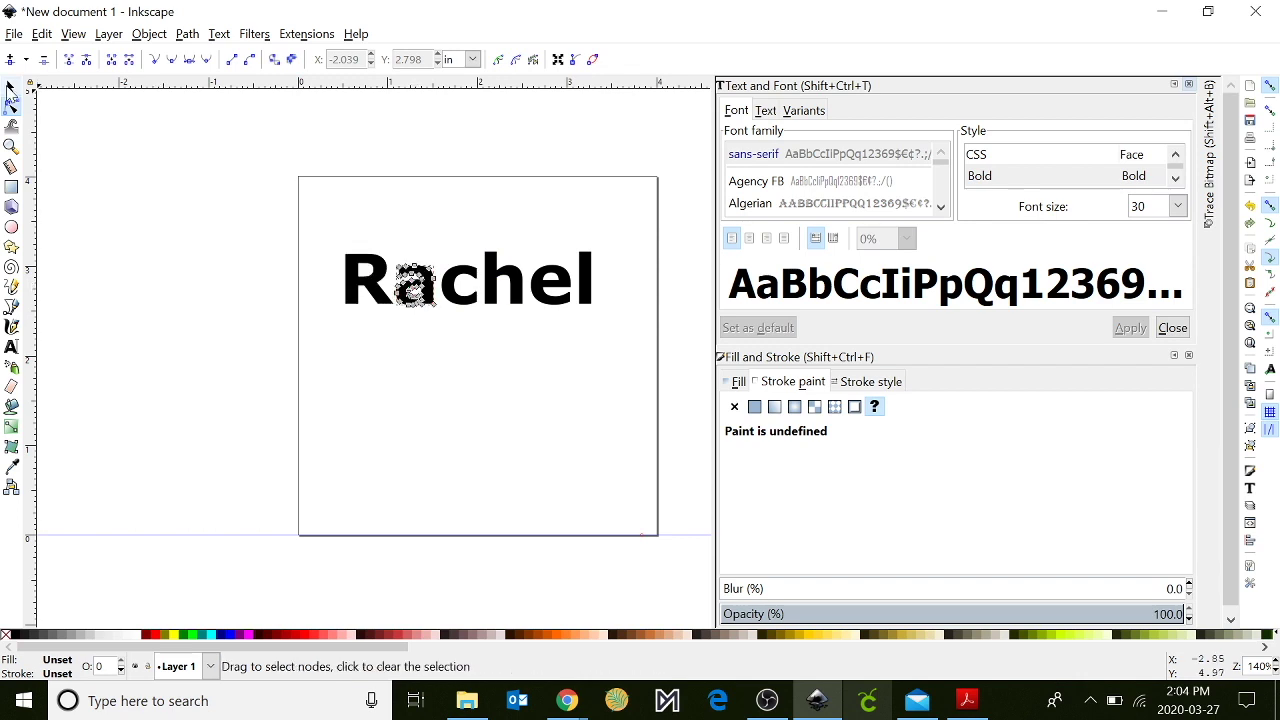
pyautogui.click(10, 88)
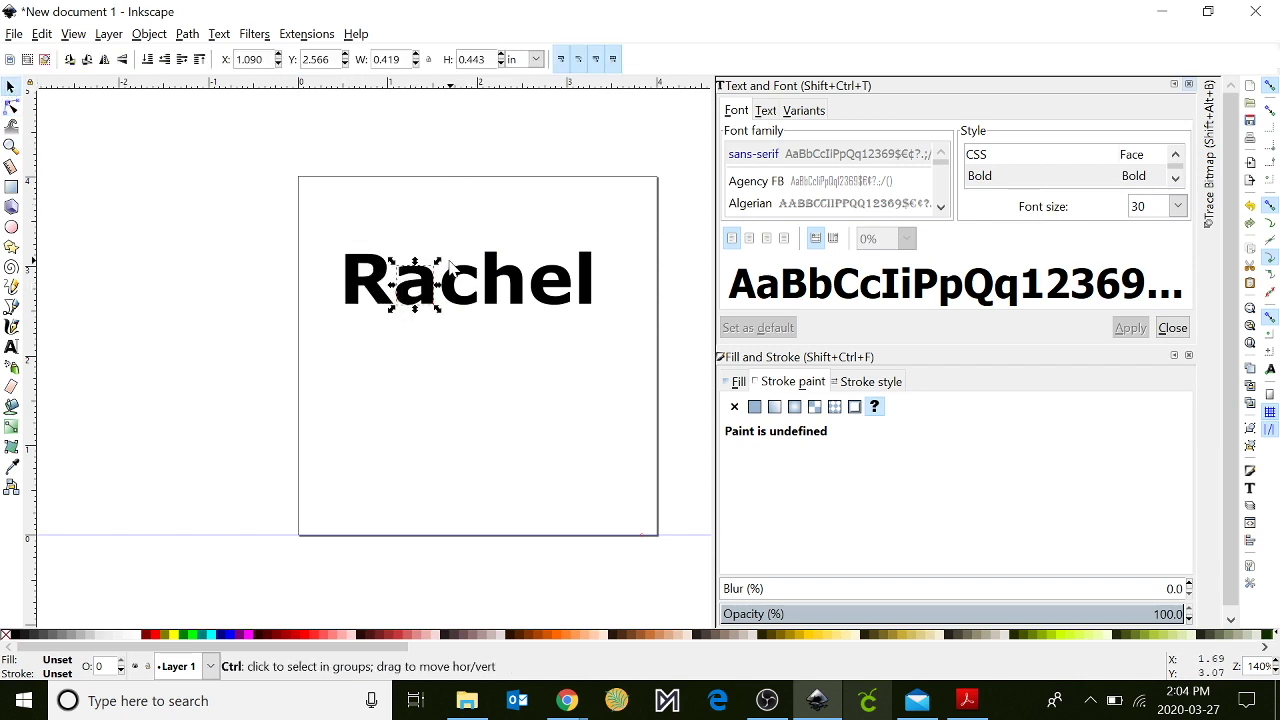
pyautogui.moveTo(448, 262); pyautogui.dragTo(463, 234)
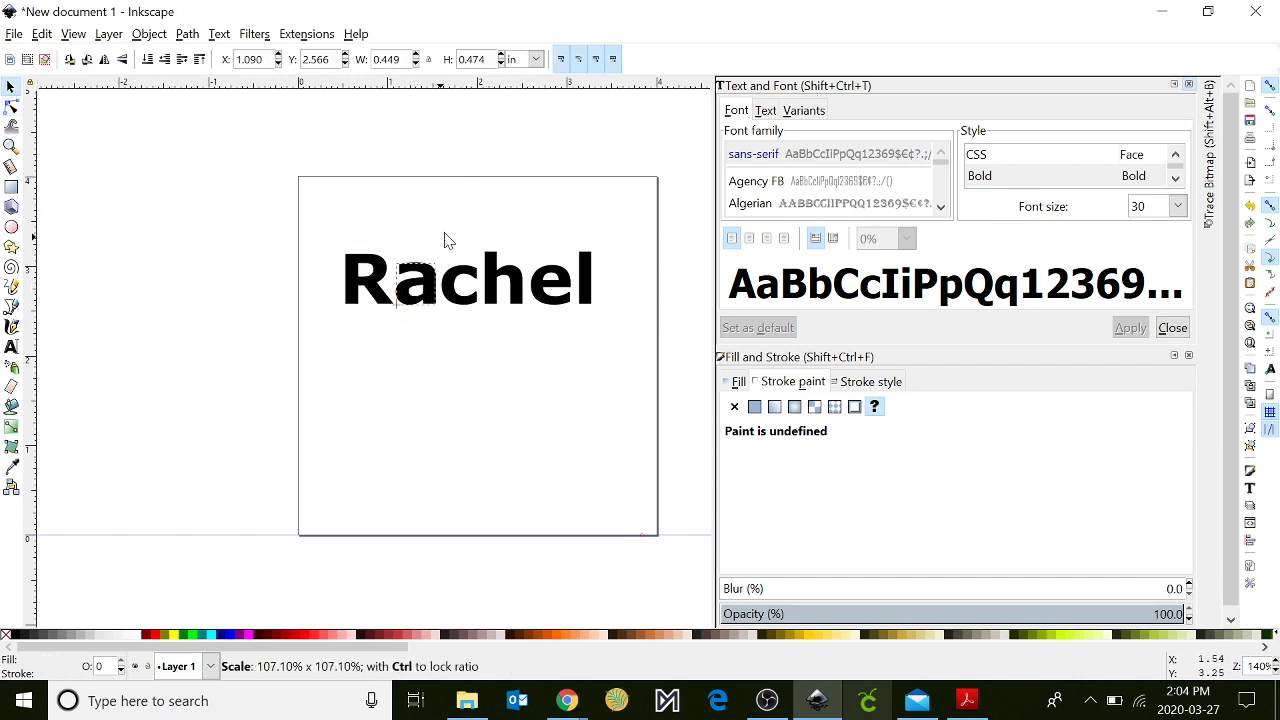
pyautogui.click(528, 278)
pyautogui.press('Delete')
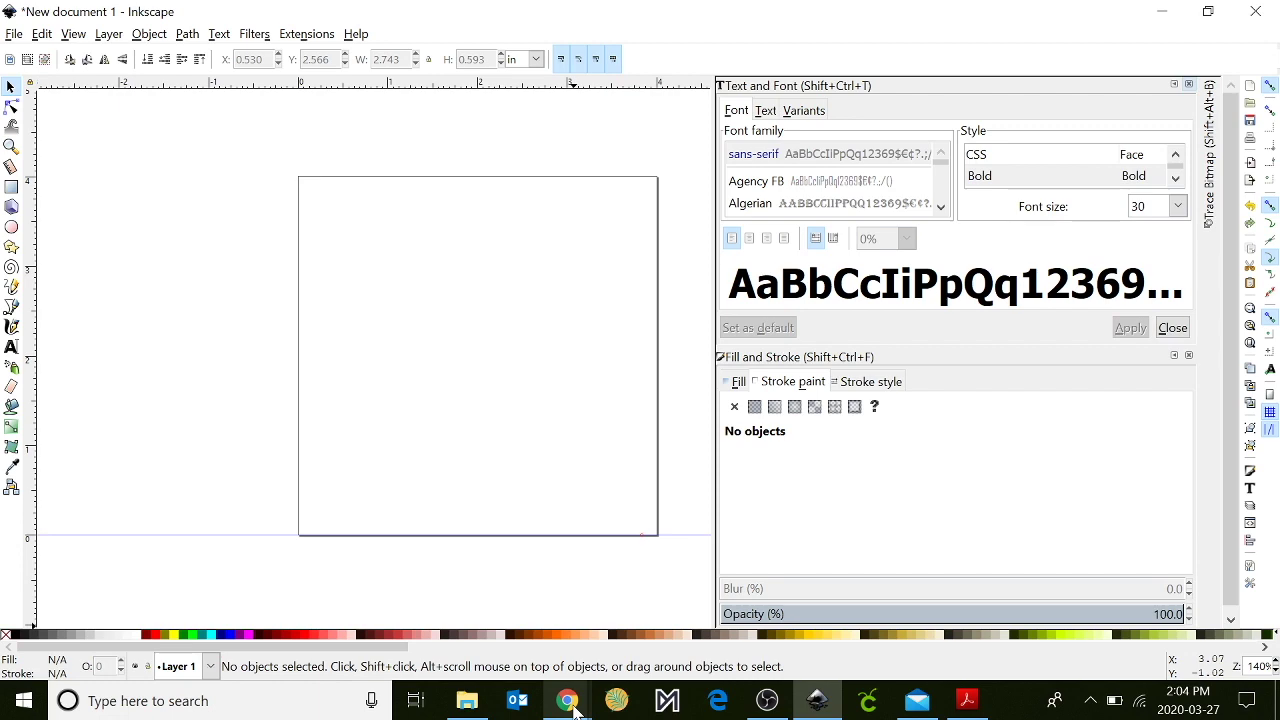
# Step: In a new Chrome window, search Google for dog black and white outlines
pyautogui.rightClick(571, 705)
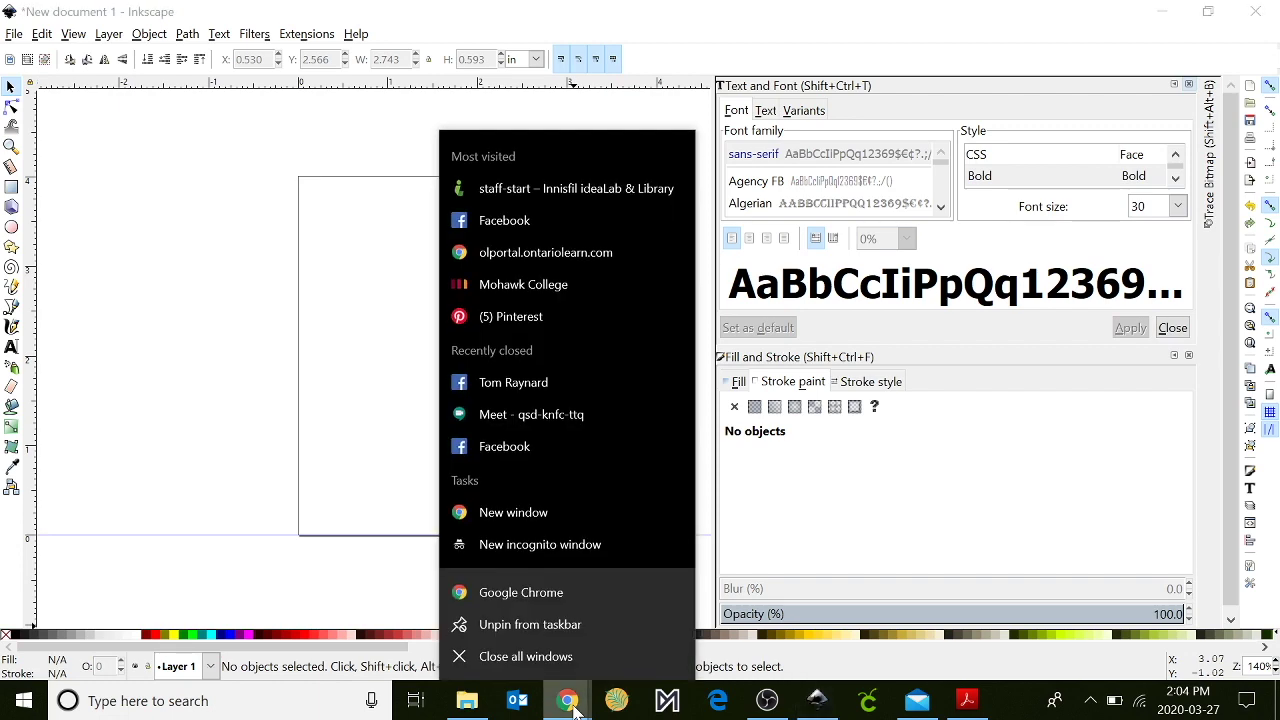
pyautogui.click(521, 604)
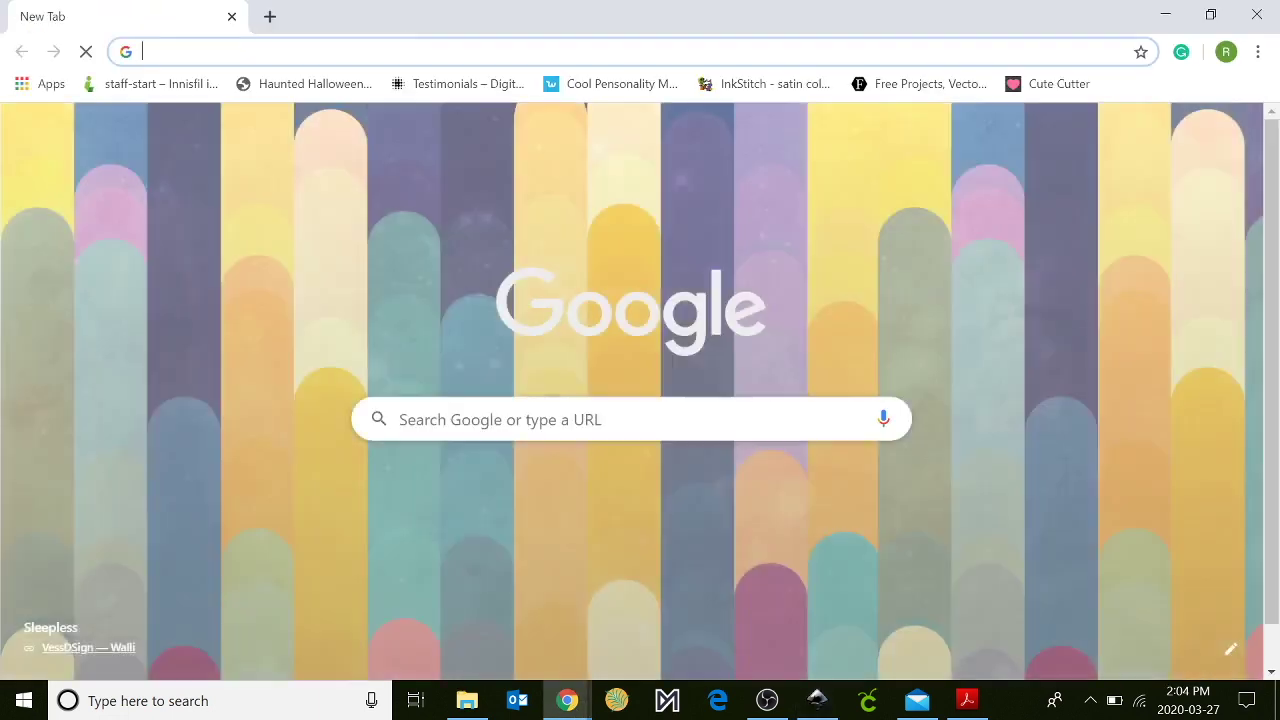
pyautogui.write('D')
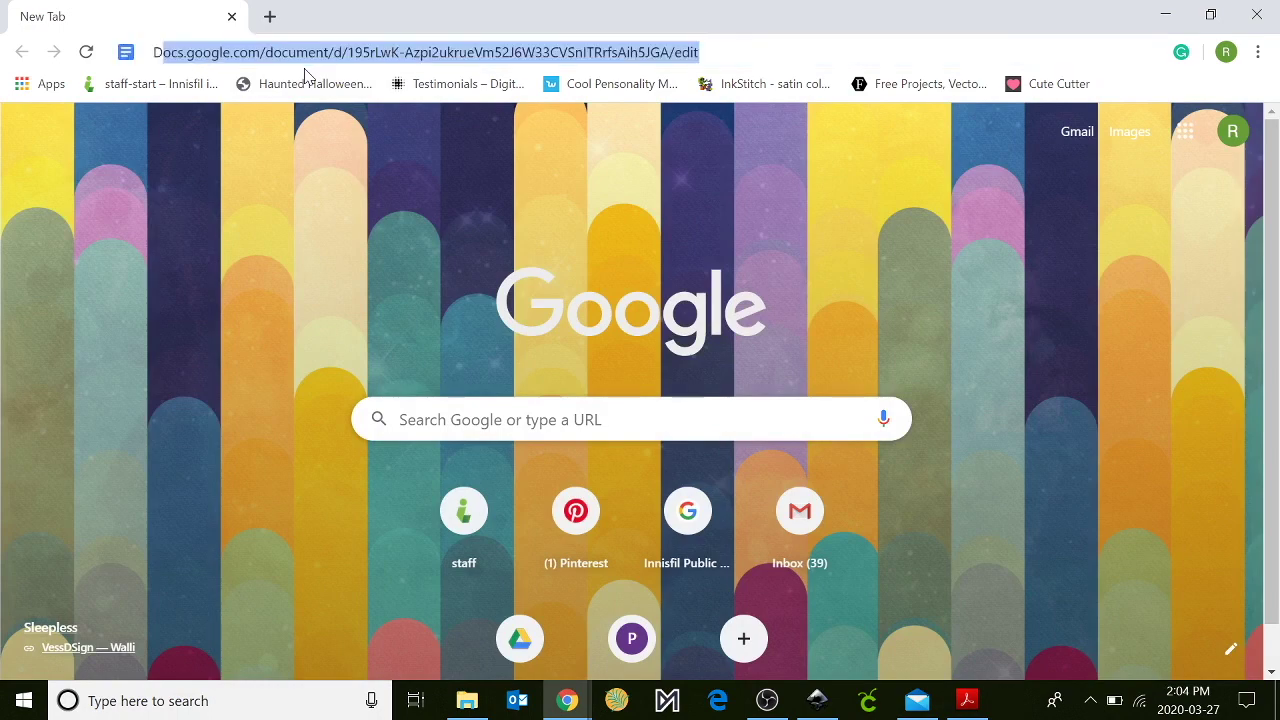
pyautogui.write('ogs')
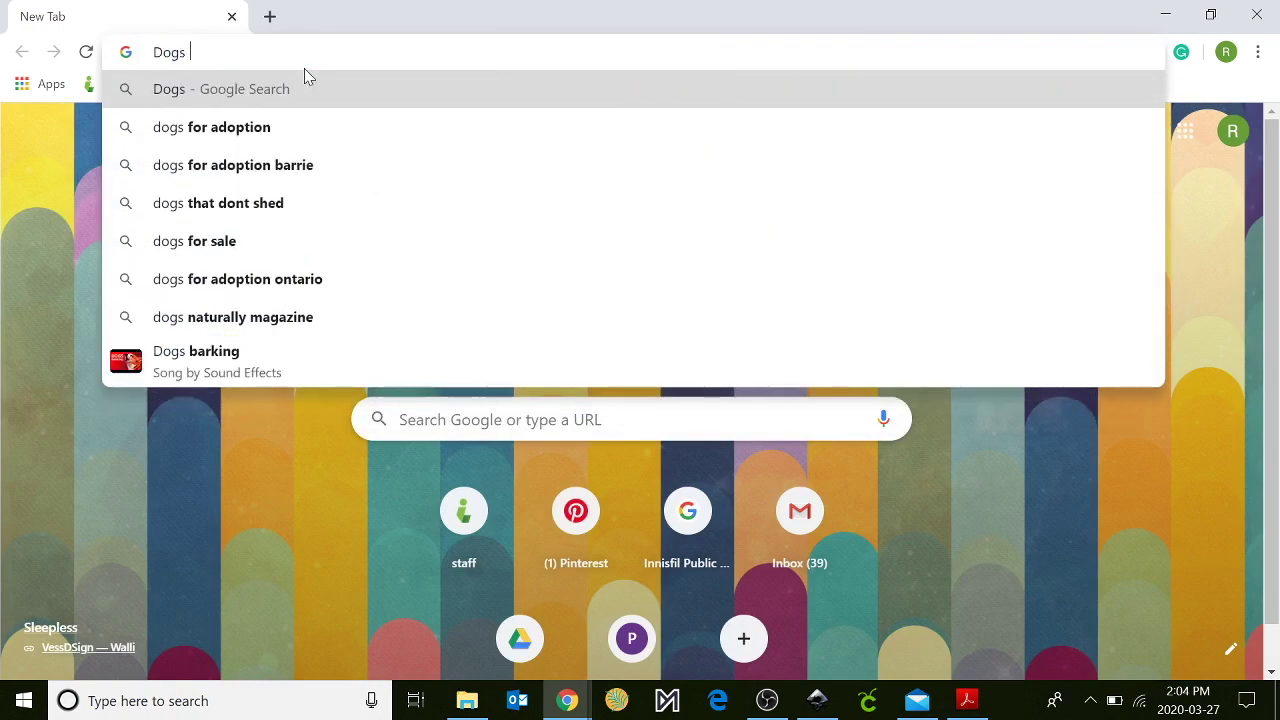
pyautogui.write(' vlack an')
pyautogui.press('BackSpace')
pyautogui.press('BackSpace')
pyautogui.press('BackSpace')
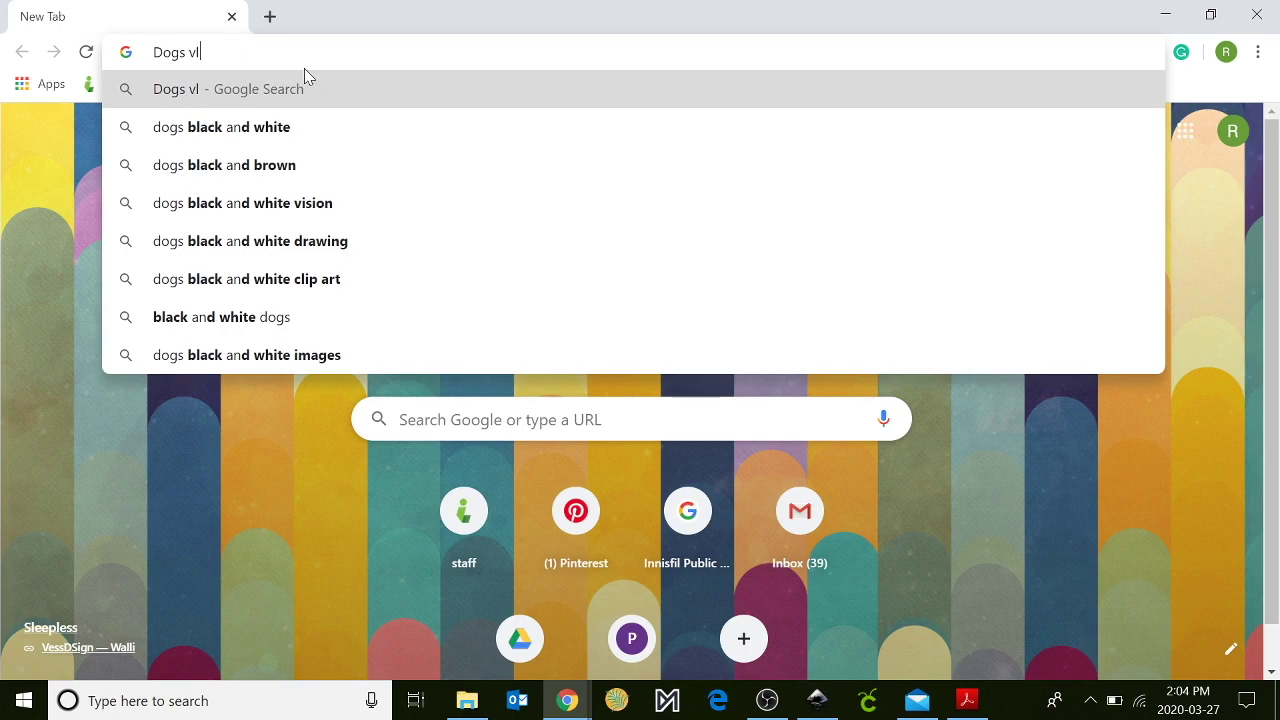
pyautogui.press('BackSpace')
pyautogui.press('BackSpace')
pyautogui.write('black and white outlines')
pyautogui.press('Return')
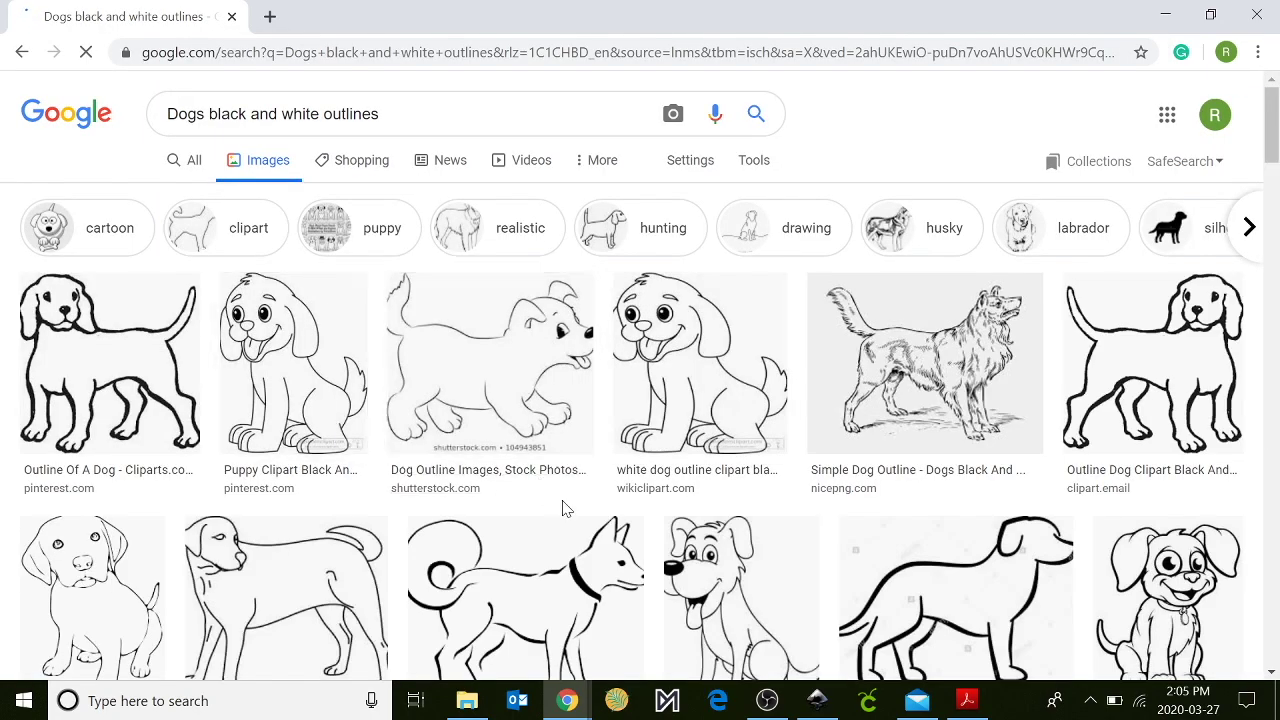
# Step: Save the solid black standing-dog image to the Desktop as unnamed.jpg
pyautogui.scroll(-3, 563, 507)
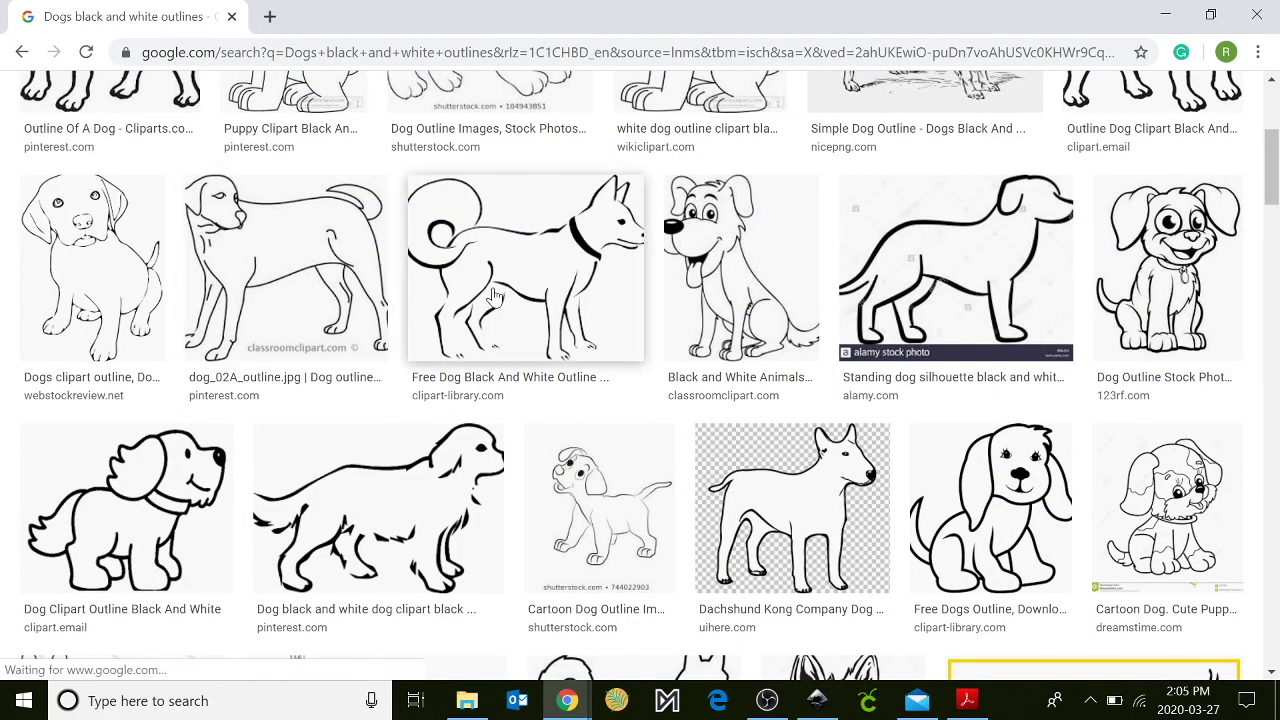
pyautogui.scroll(-4, 407, 398)
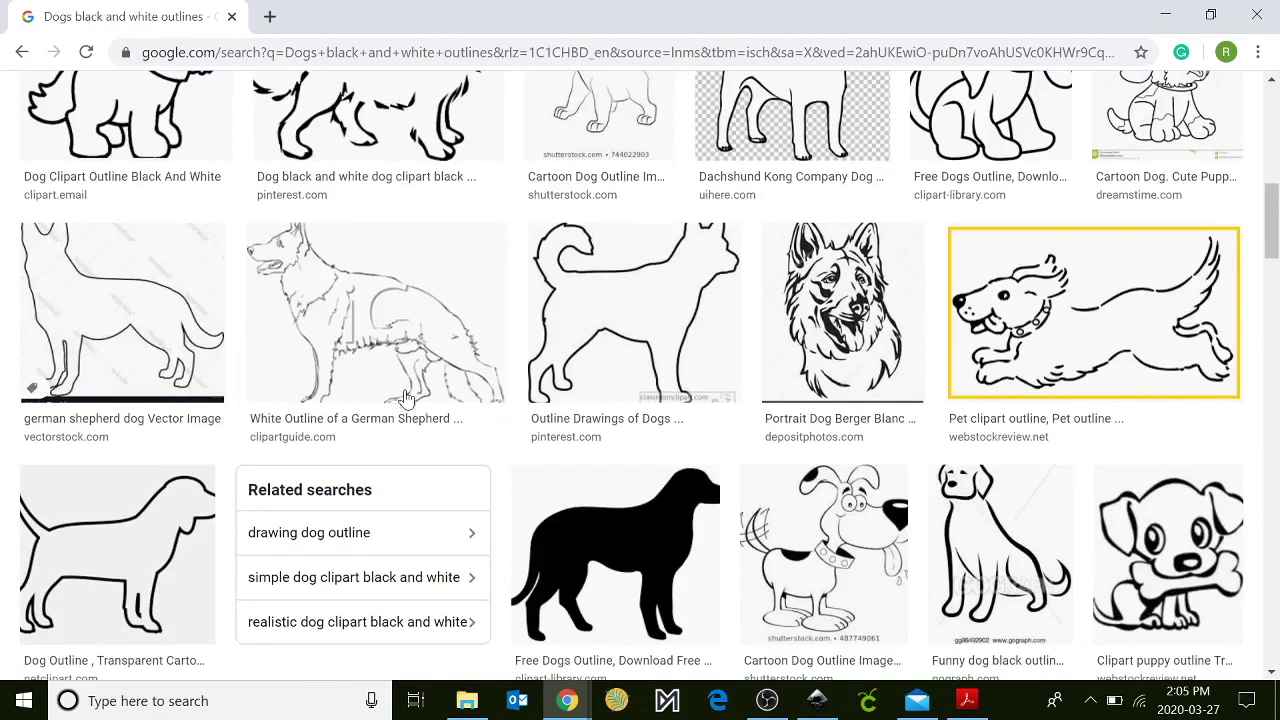
pyautogui.scroll(-3, 500, 300)
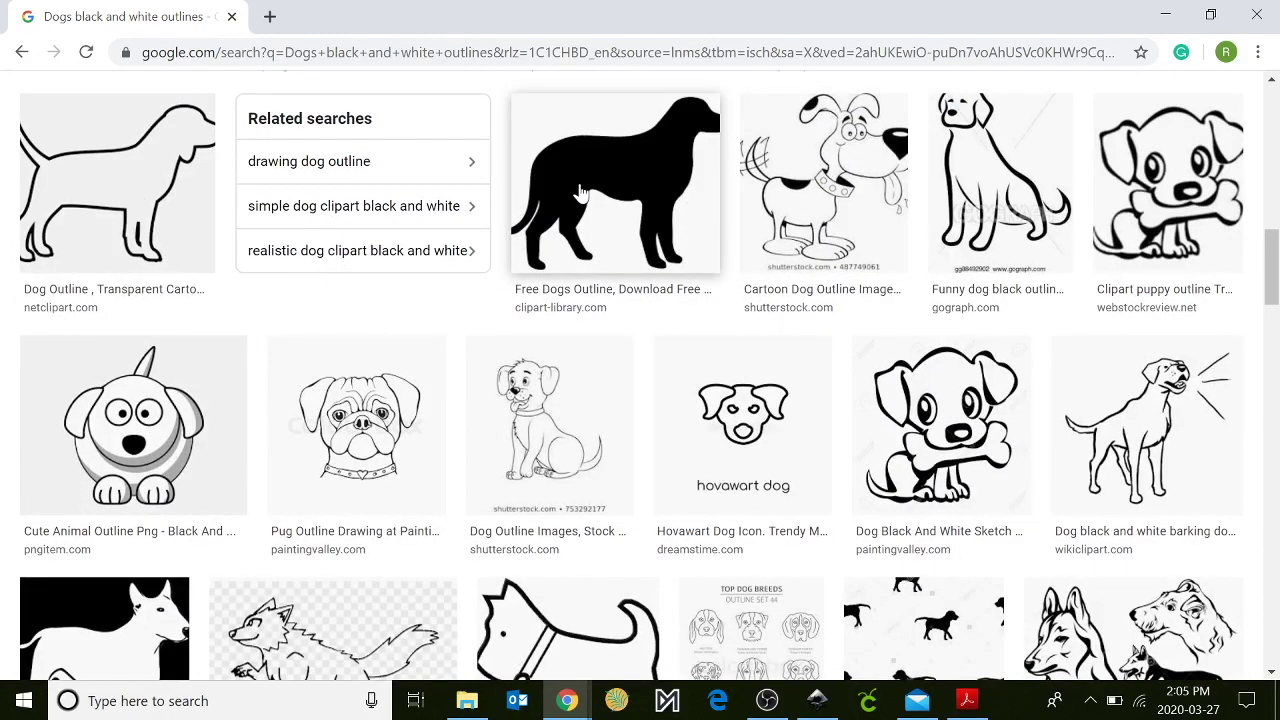
pyautogui.click(580, 192)
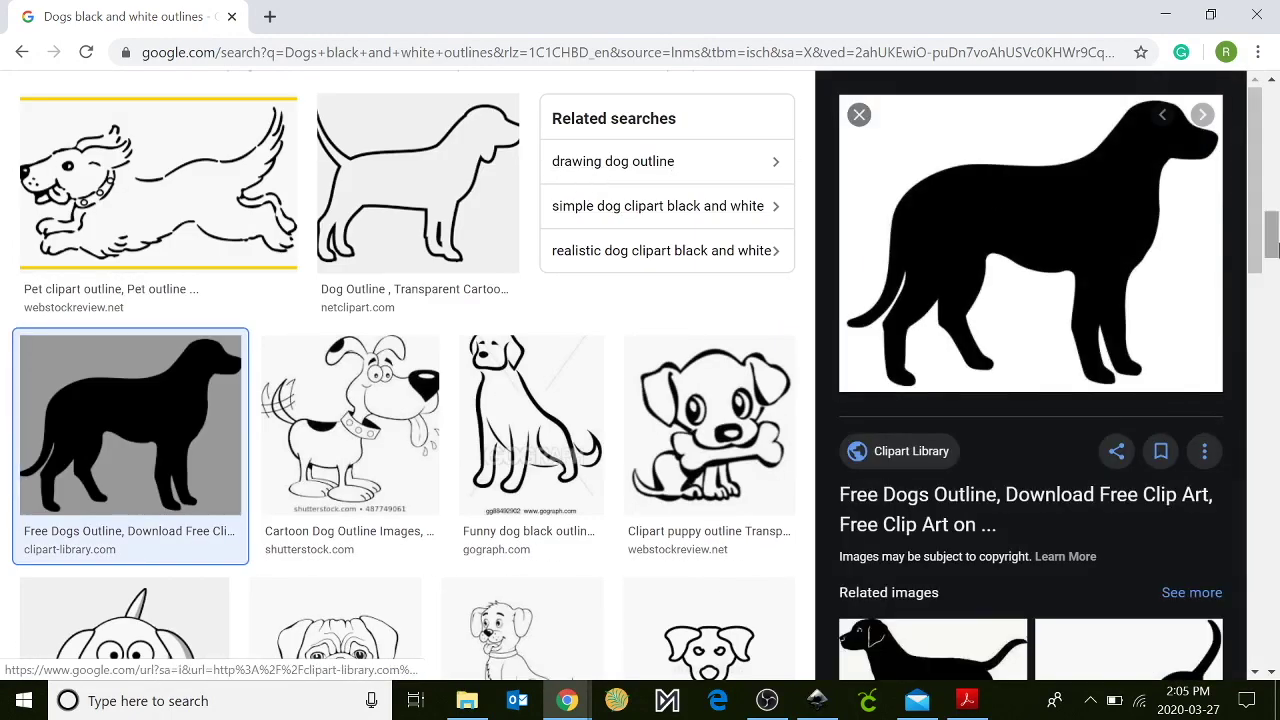
pyautogui.moveTo(1030, 243)
pyautogui.rightClick(1045, 236)
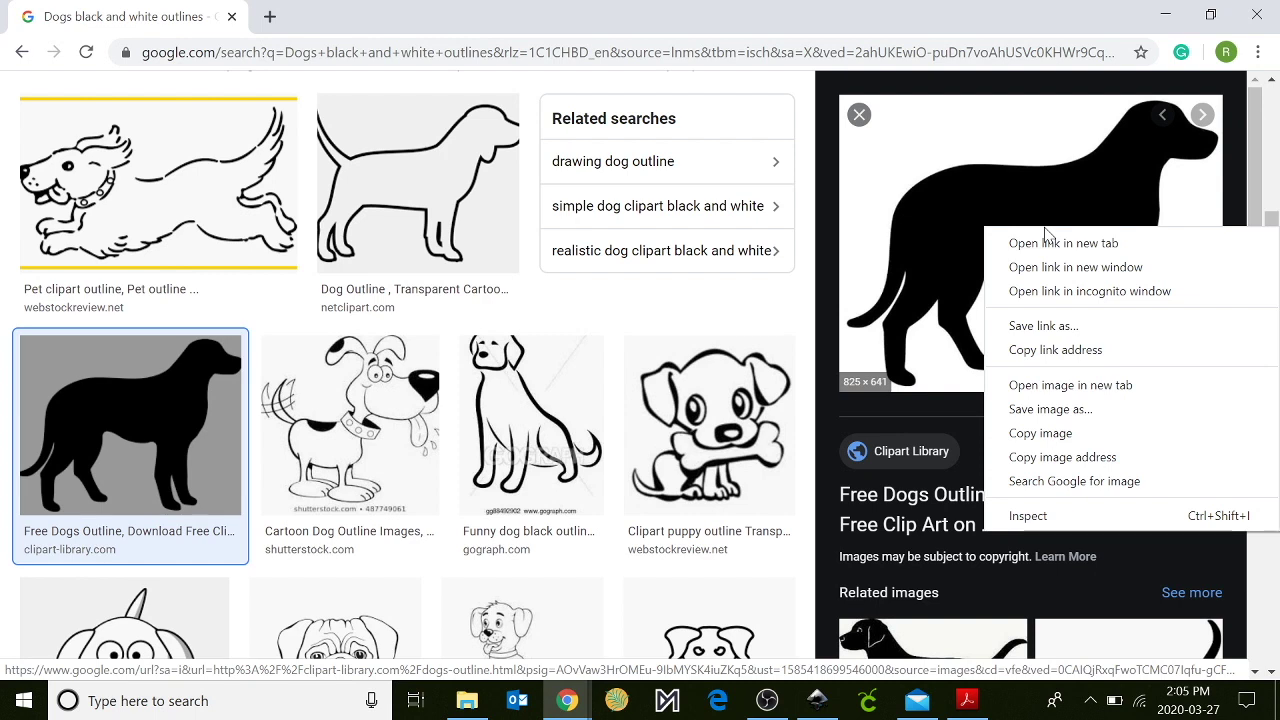
pyautogui.click(1049, 410)
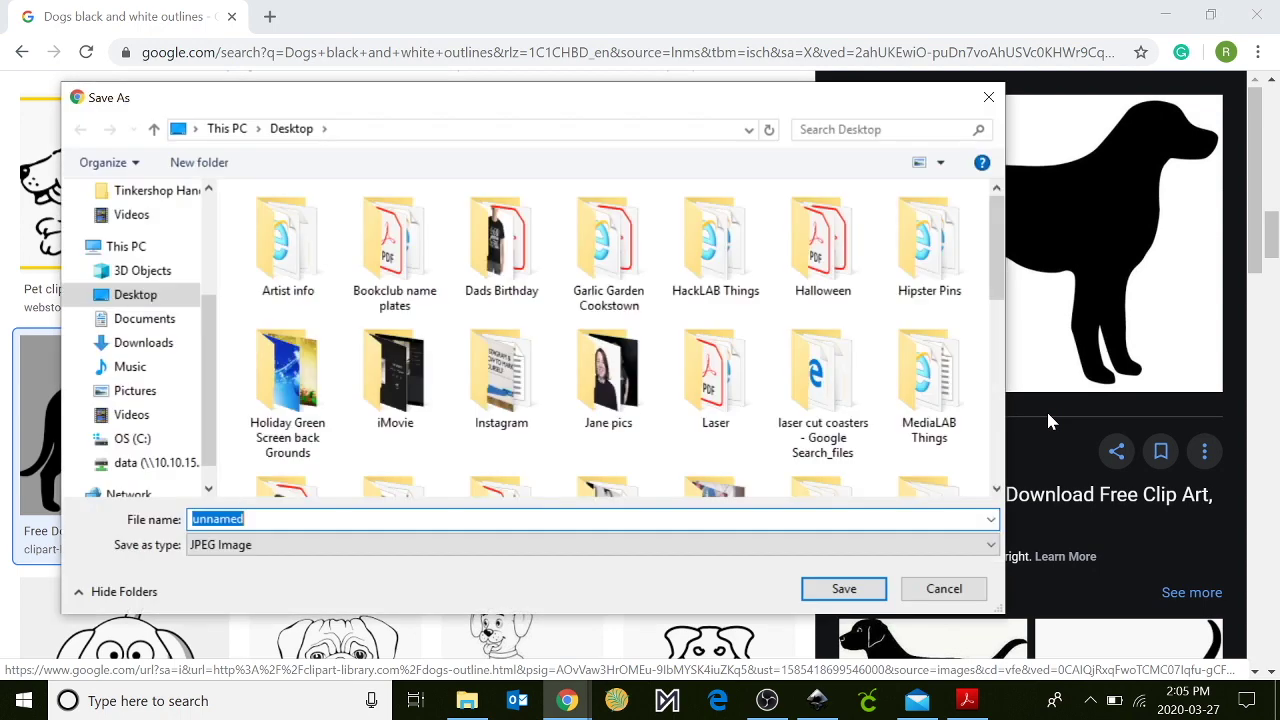
pyautogui.click(828, 594)
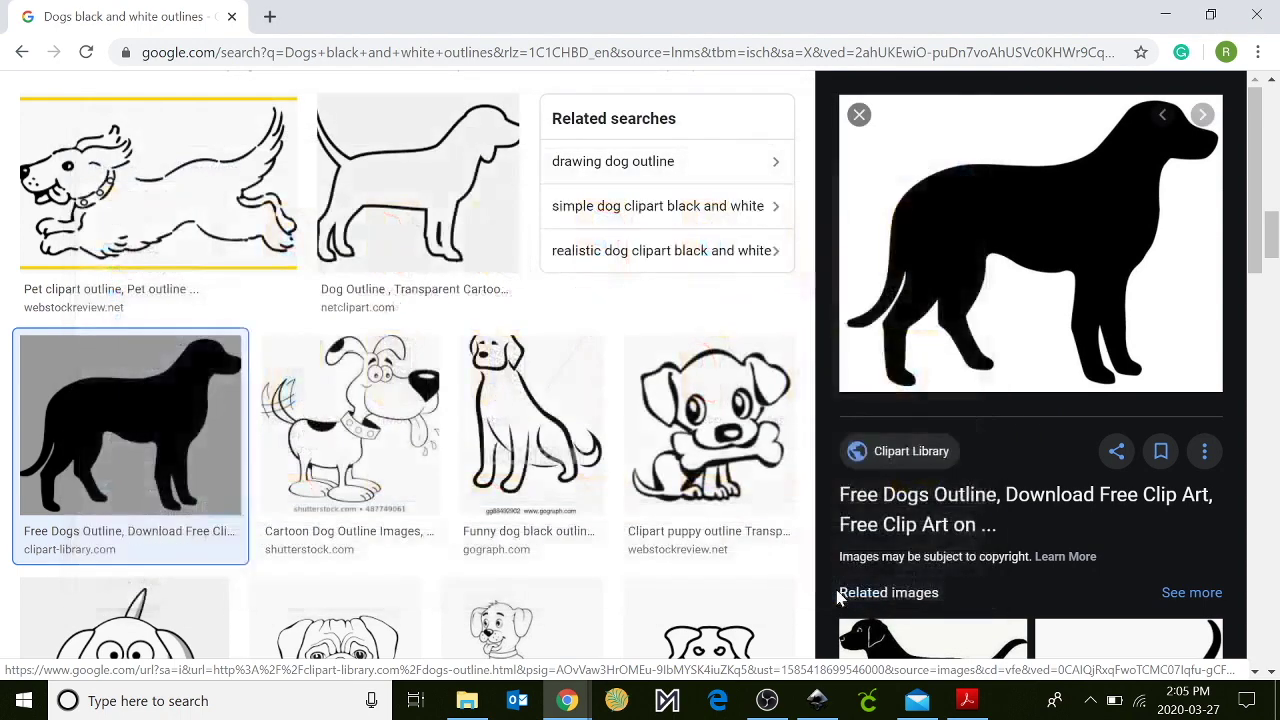
# Step: Import the 'unnamed' dog JPEG into Inkscape as an embedded image
pyautogui.click(818, 703)
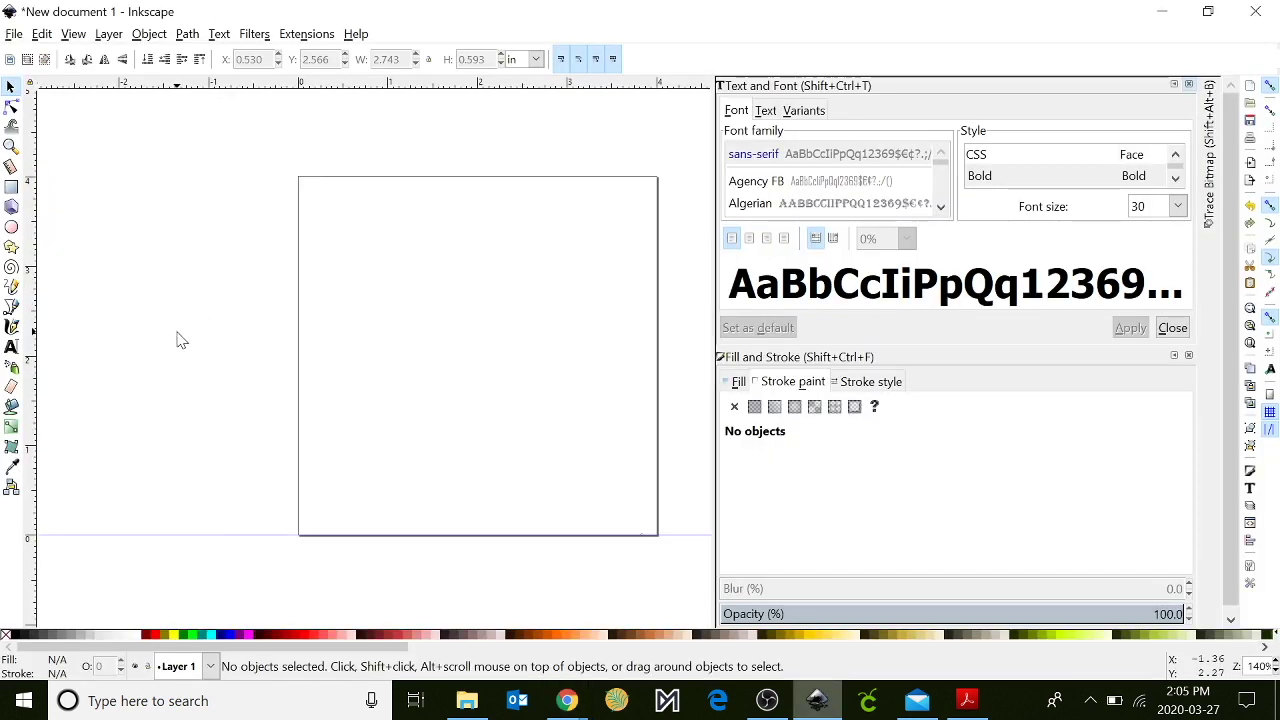
pyautogui.click(13, 34)
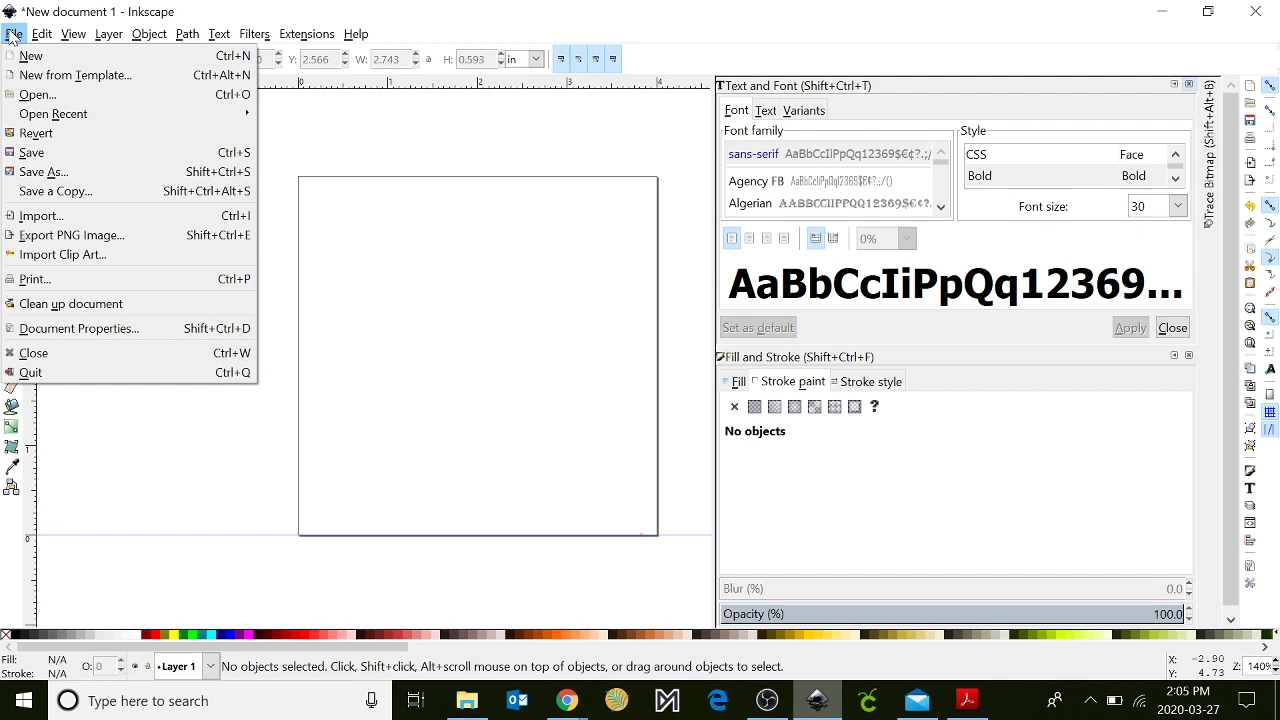
pyautogui.click(47, 218)
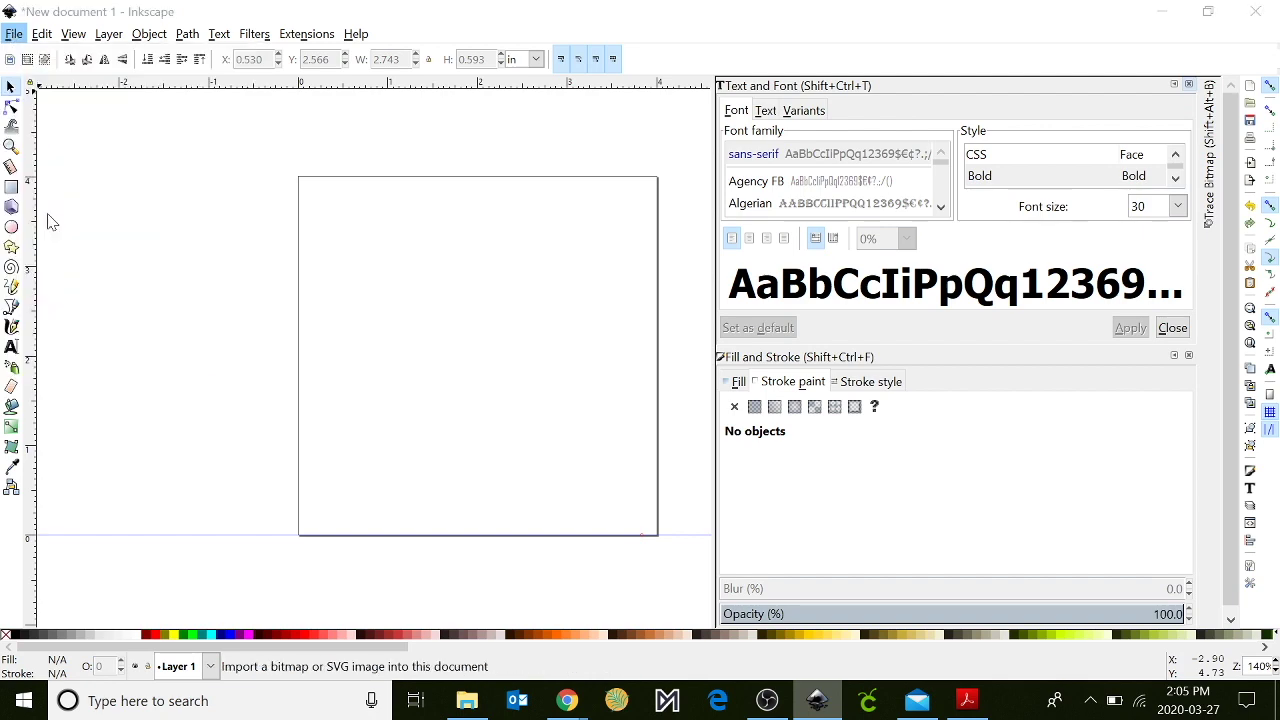
pyautogui.scroll(-5, 360, 320)
pyautogui.scroll(-5, 392, 345)
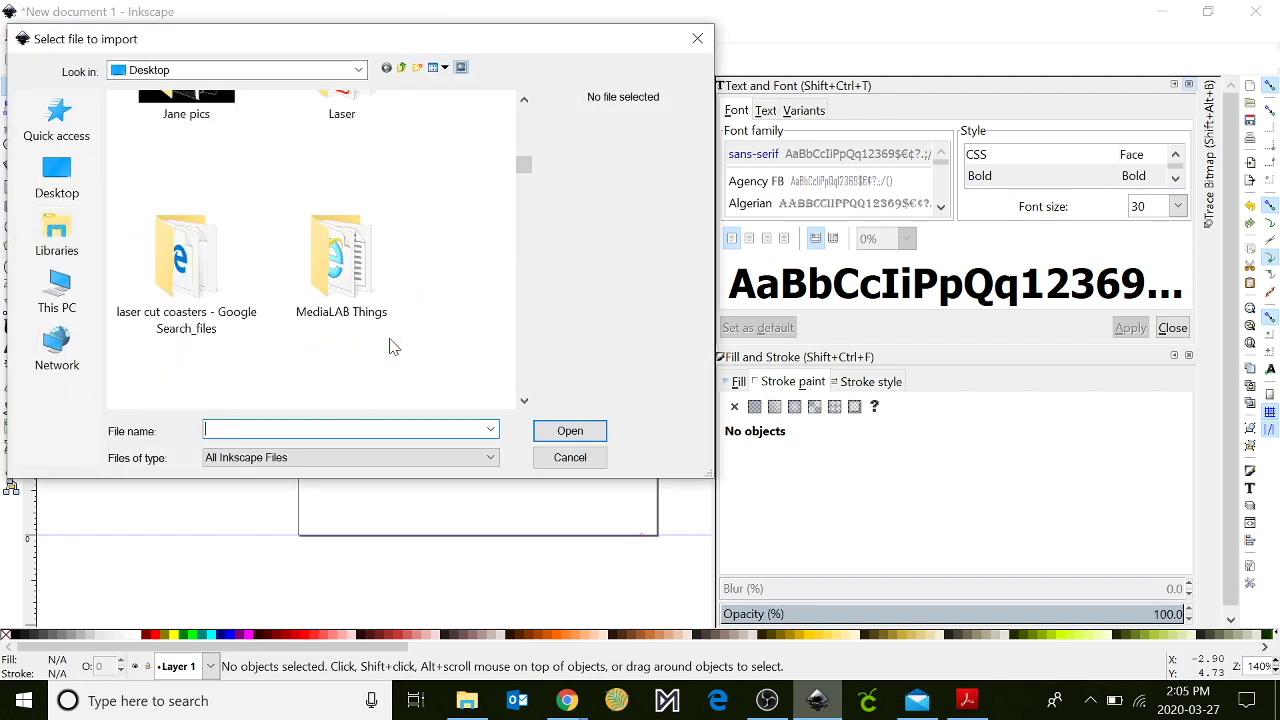
pyautogui.scroll(-5, 392, 345)
pyautogui.scroll(-5, 392, 345)
pyautogui.scroll(-5, 392, 345)
pyautogui.scroll(-5, 392, 345)
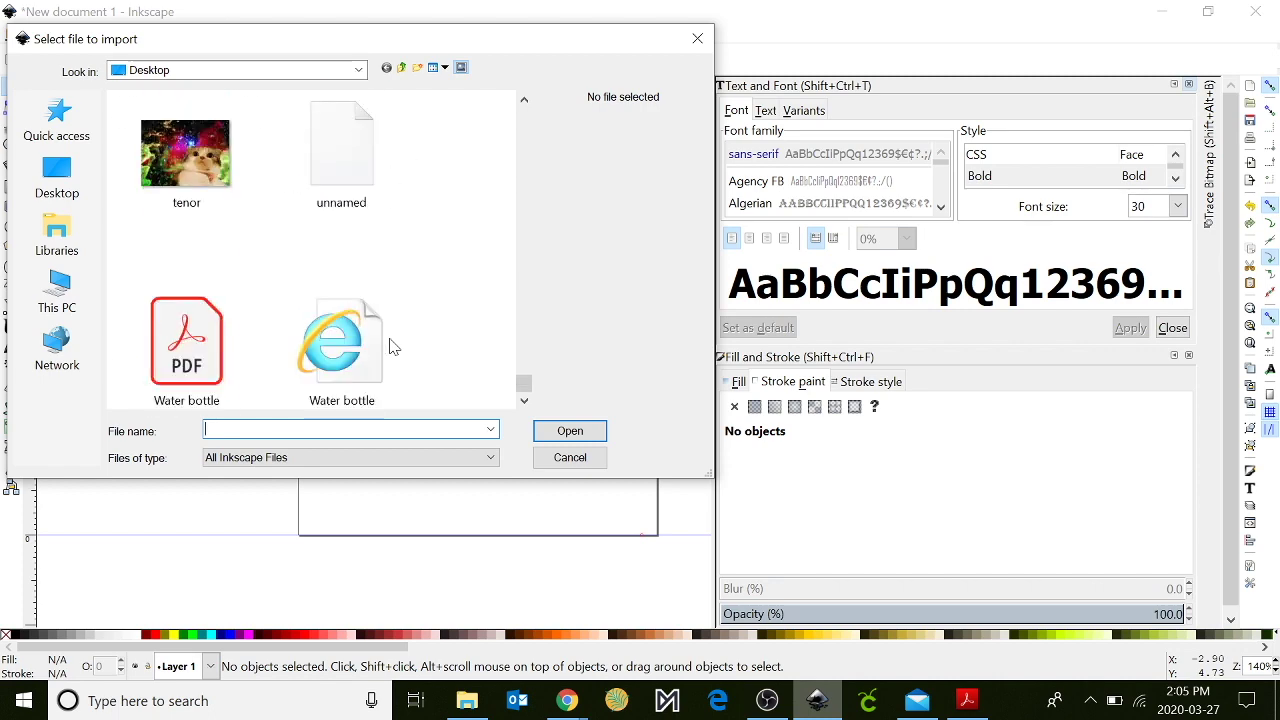
pyautogui.scroll(1, 392, 345)
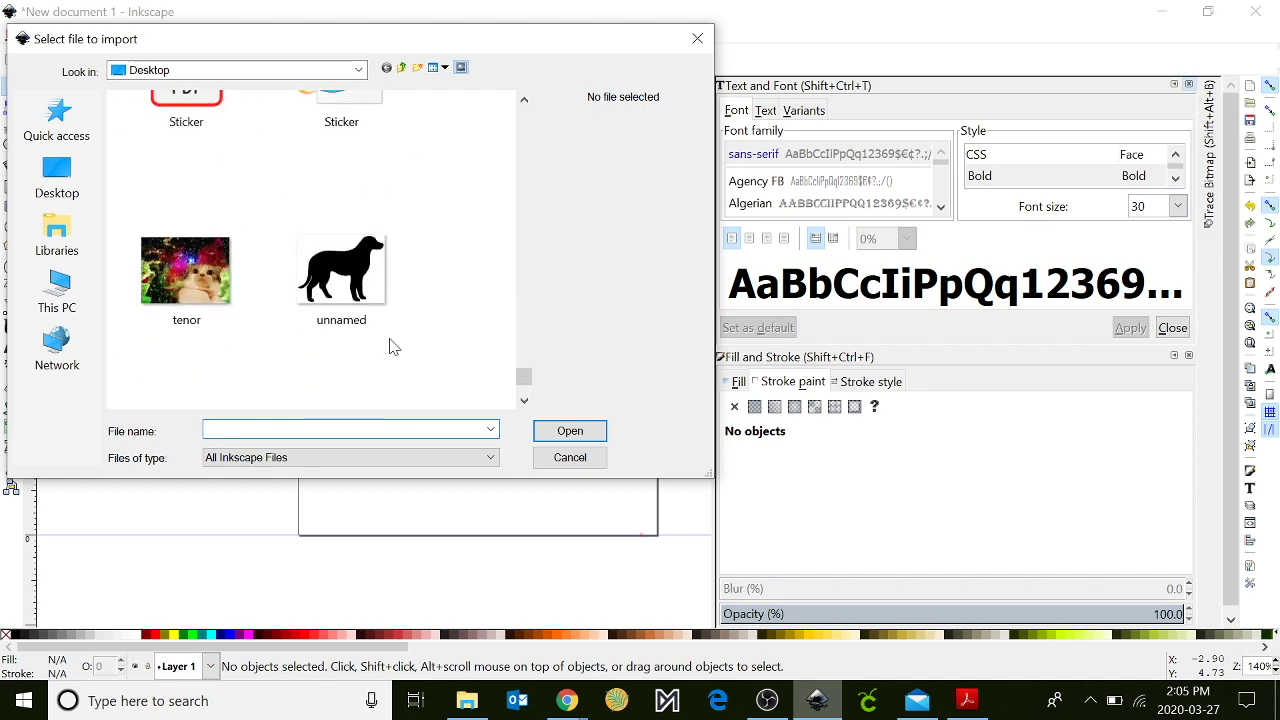
pyautogui.click(345, 280)
pyautogui.click(590, 435)
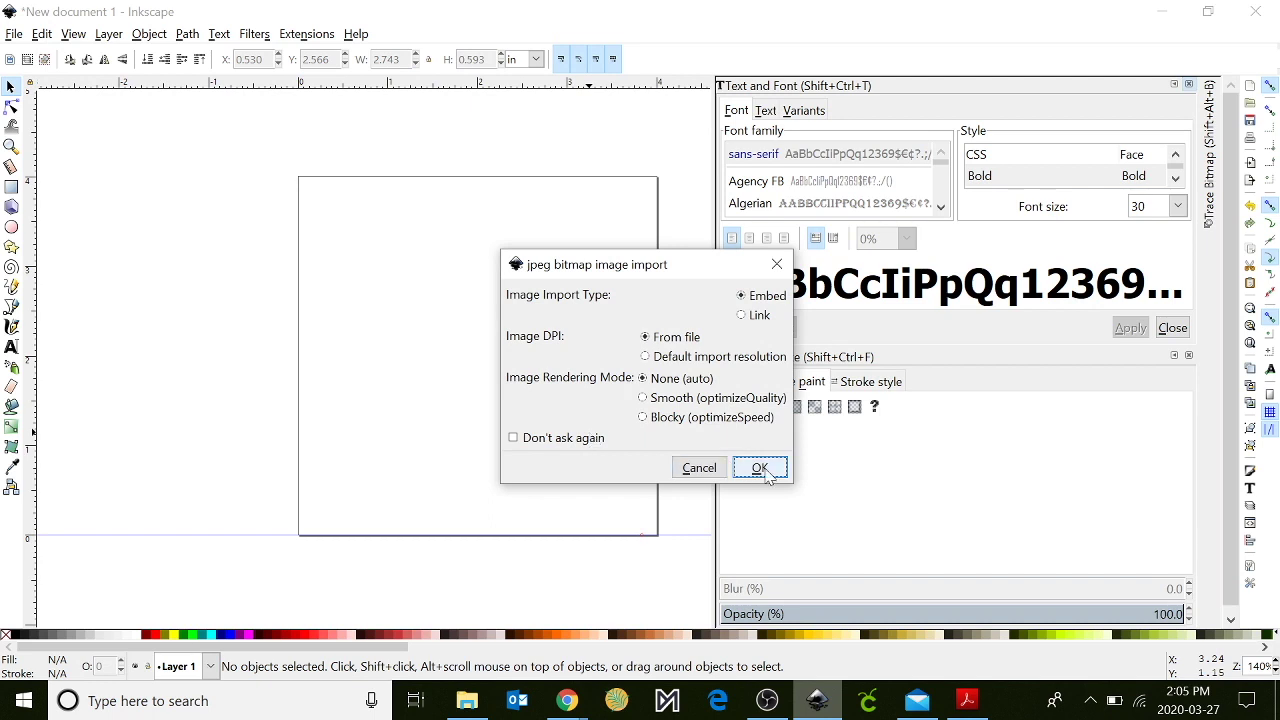
pyautogui.click(761, 470)
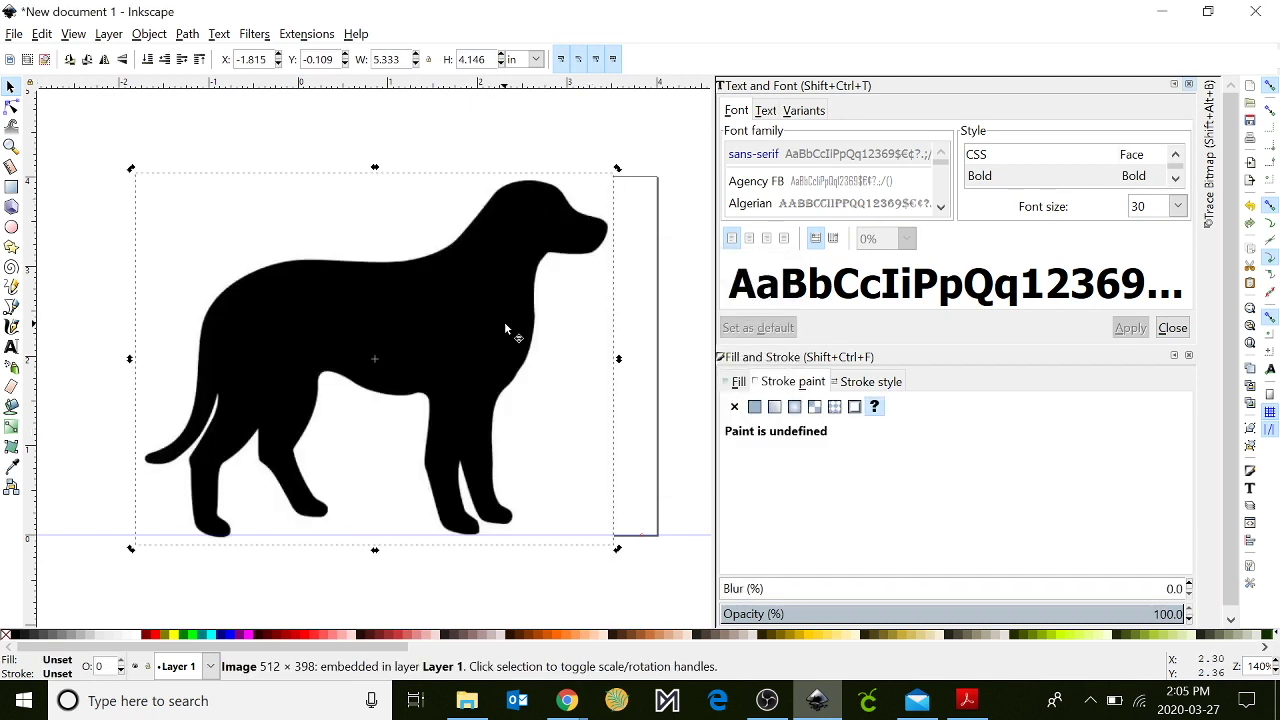
# Step: Close the docked Text and Fill and Stroke panels and position the dog over the page's left side
pyautogui.moveTo(505, 327); pyautogui.dragTo(410, 317)
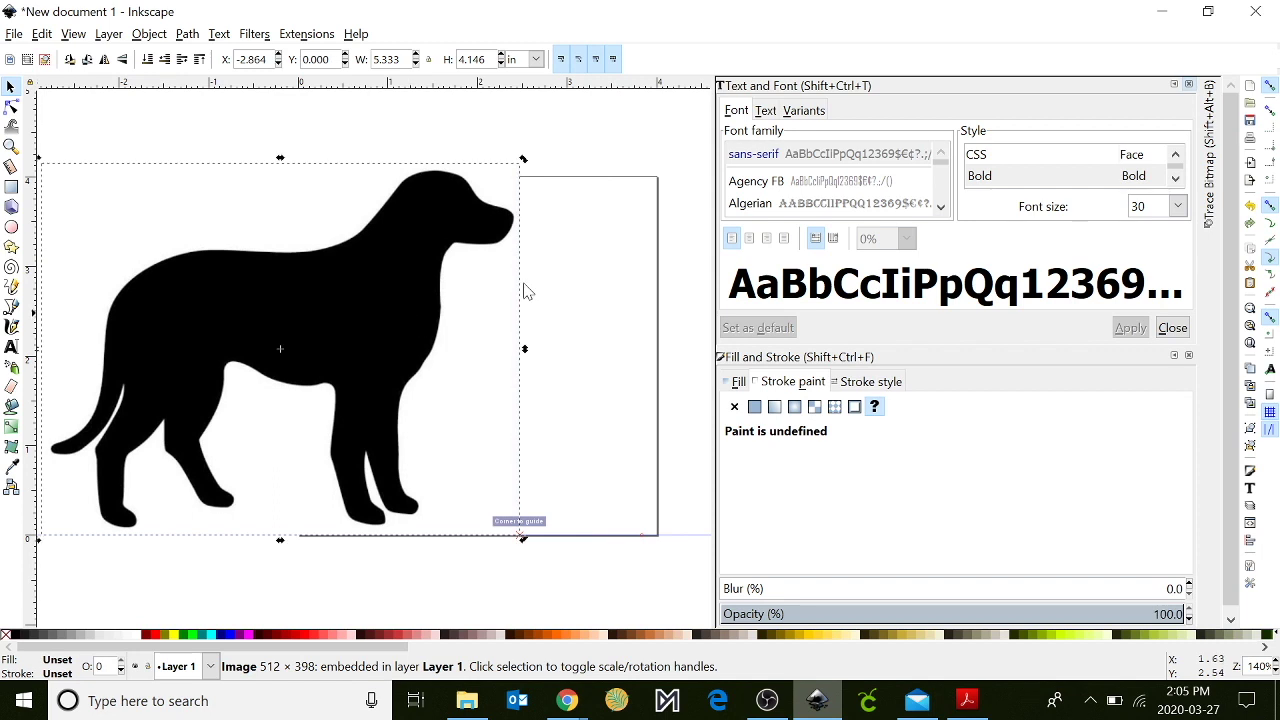
pyautogui.click(1190, 85)
pyautogui.click(1190, 87)
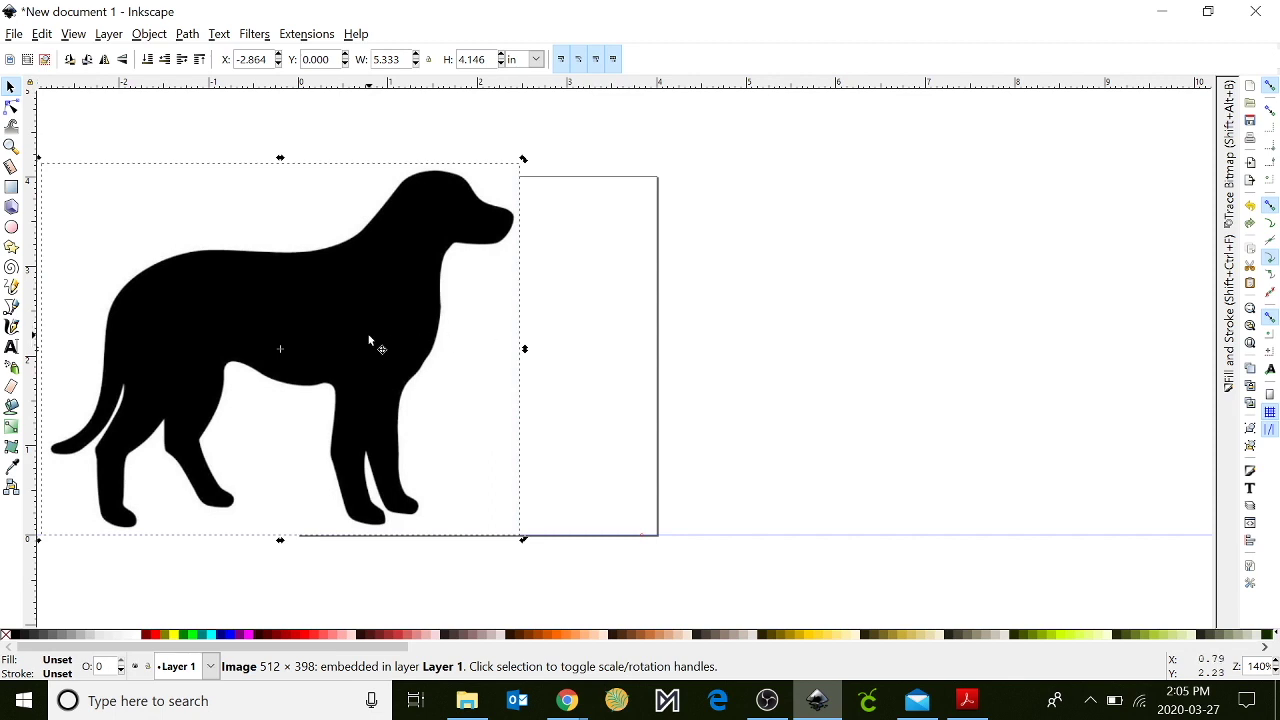
pyautogui.moveTo(371, 343)
pyautogui.mouseDown()
pyautogui.moveTo(440, 385)
pyautogui.moveTo(425, 345)
pyautogui.mouseUp()
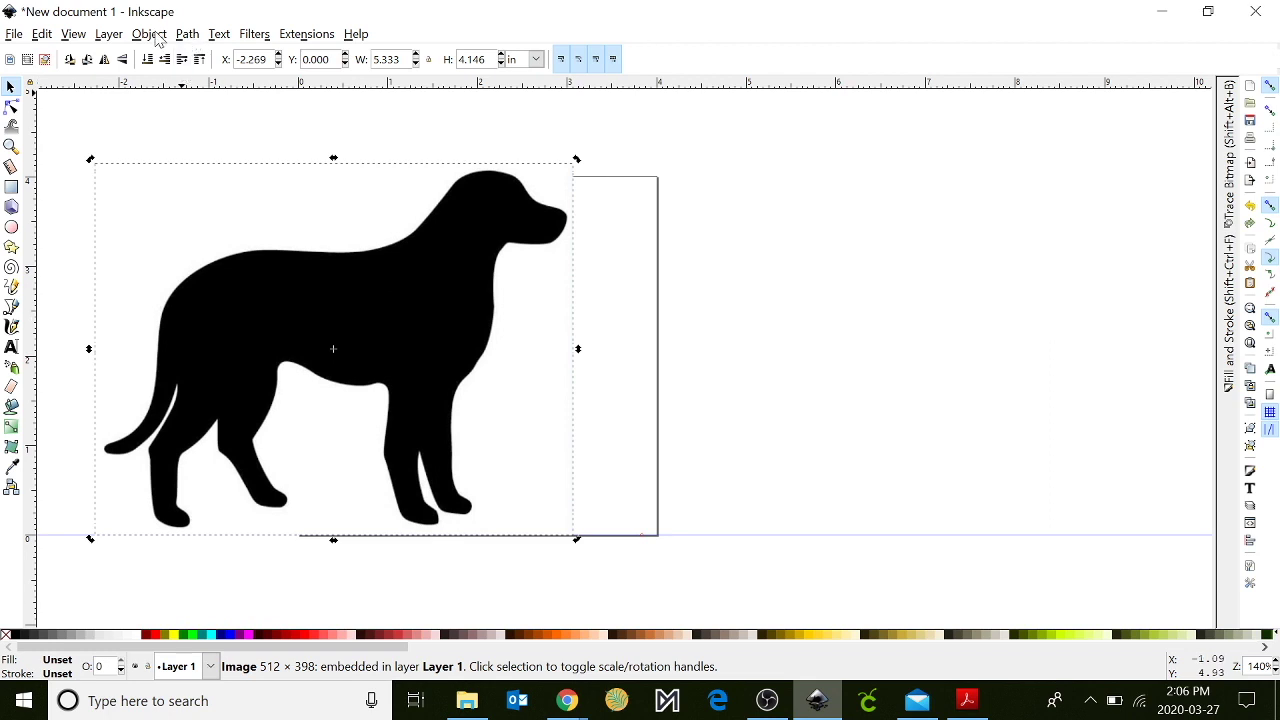
# Step: Trace the dog bitmap into a black vector path using Brightness cutoff
pyautogui.click(188, 34)
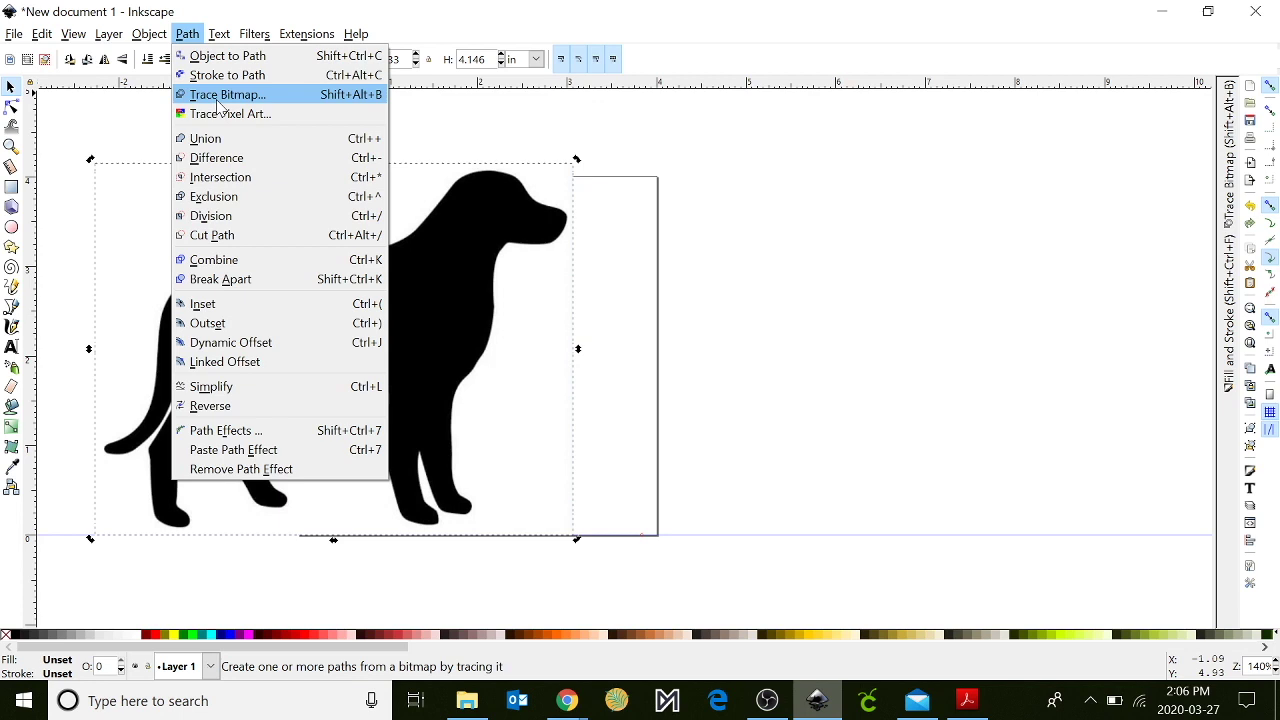
pyautogui.click(217, 100)
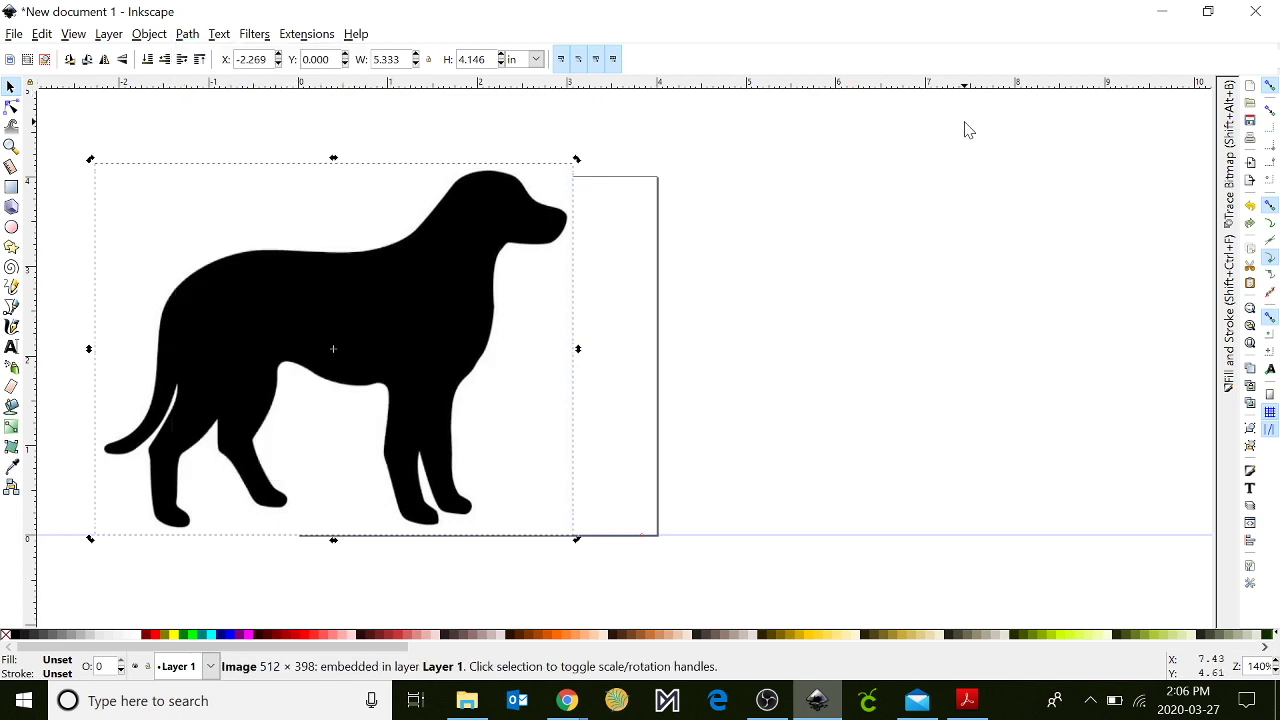
pyautogui.click(1230, 160)
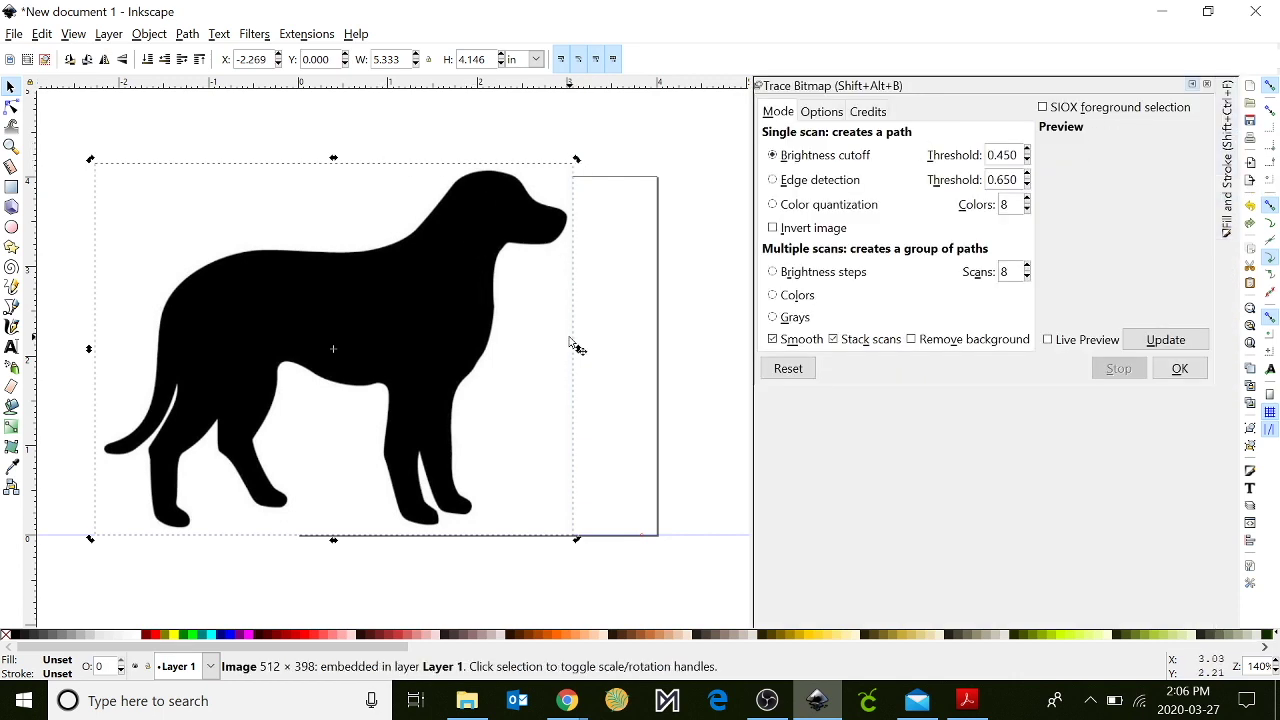
pyautogui.click(1185, 343)
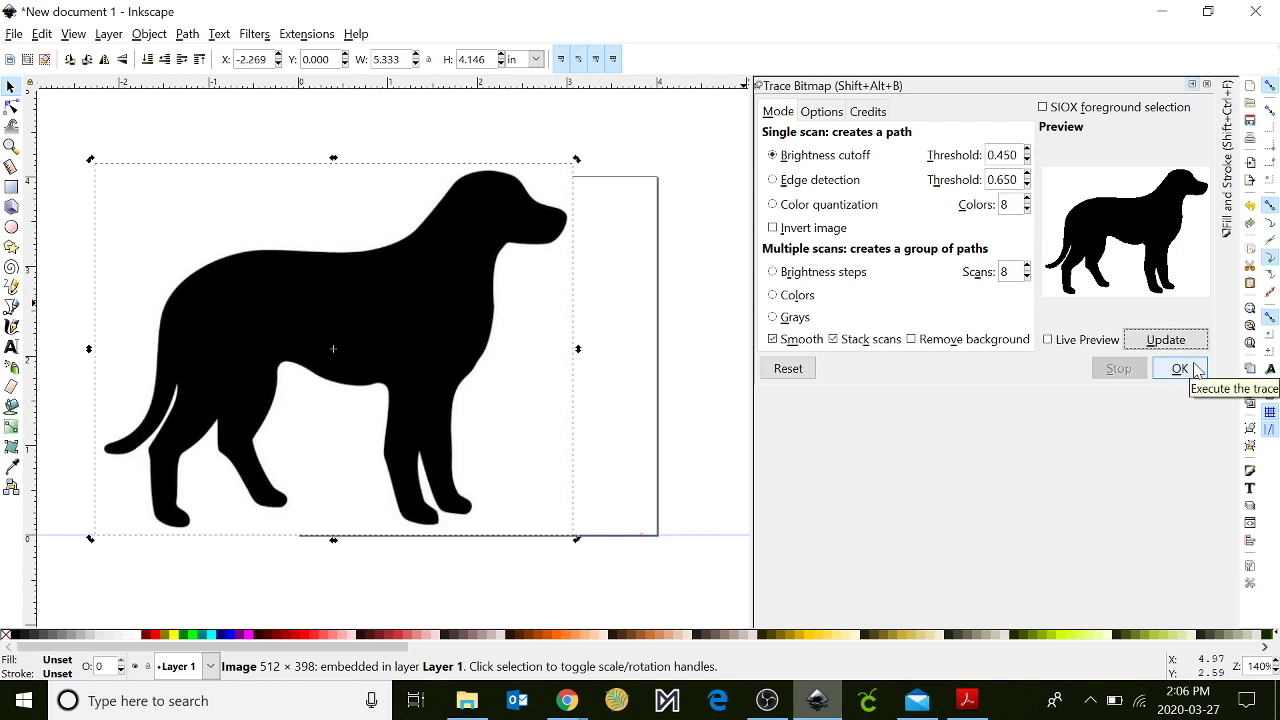
pyautogui.click(1197, 370)
# Step: Delete the original raster dog and move the traced path to the page top
pyautogui.moveTo(418, 252)
pyautogui.mouseDown()
pyautogui.moveTo(560, 257)
pyautogui.moveTo(712, 286)
pyautogui.mouseUp()
pyautogui.moveTo(348, 311); pyautogui.dragTo(241, 301)
pyautogui.click(643, 320)
pyautogui.press('-')
pyautogui.press('-')
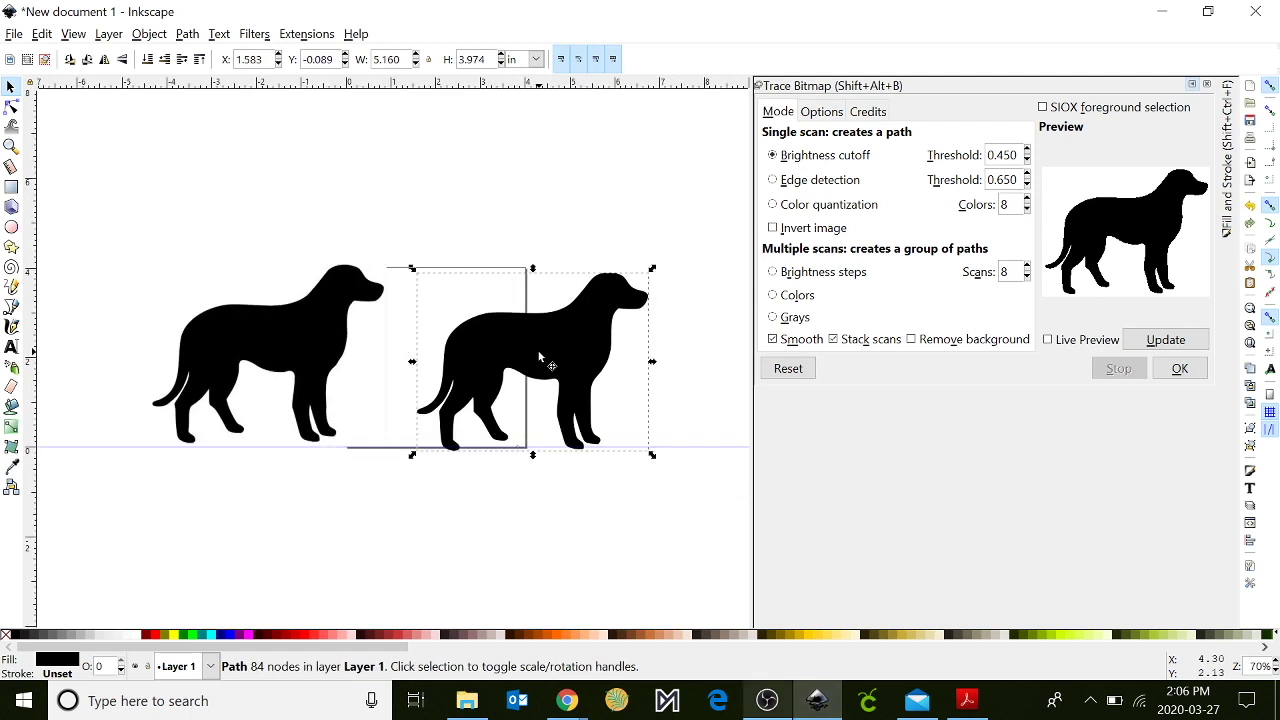
pyautogui.moveTo(315, 302)
pyautogui.mouseDown()
pyautogui.moveTo(301, 306)
pyautogui.moveTo(344, 289)
pyautogui.moveTo(339, 302)
pyautogui.mouseUp()
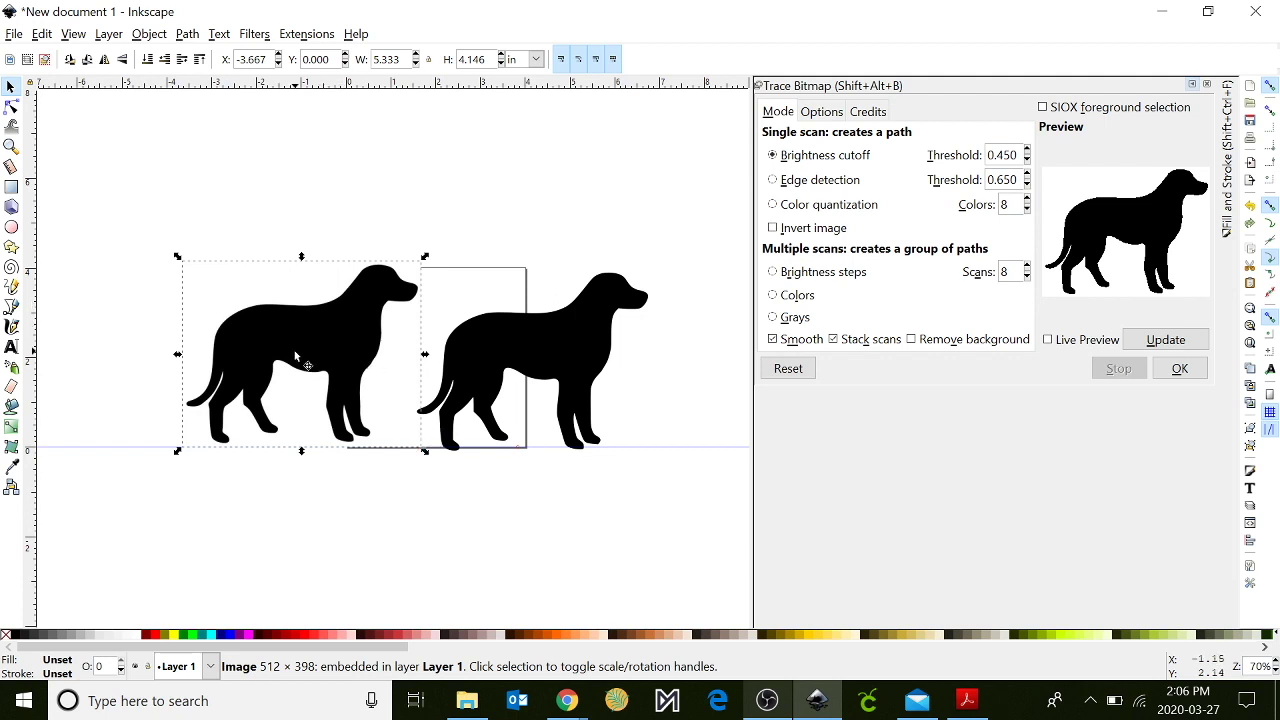
pyautogui.press('Delete')
pyautogui.press('`')
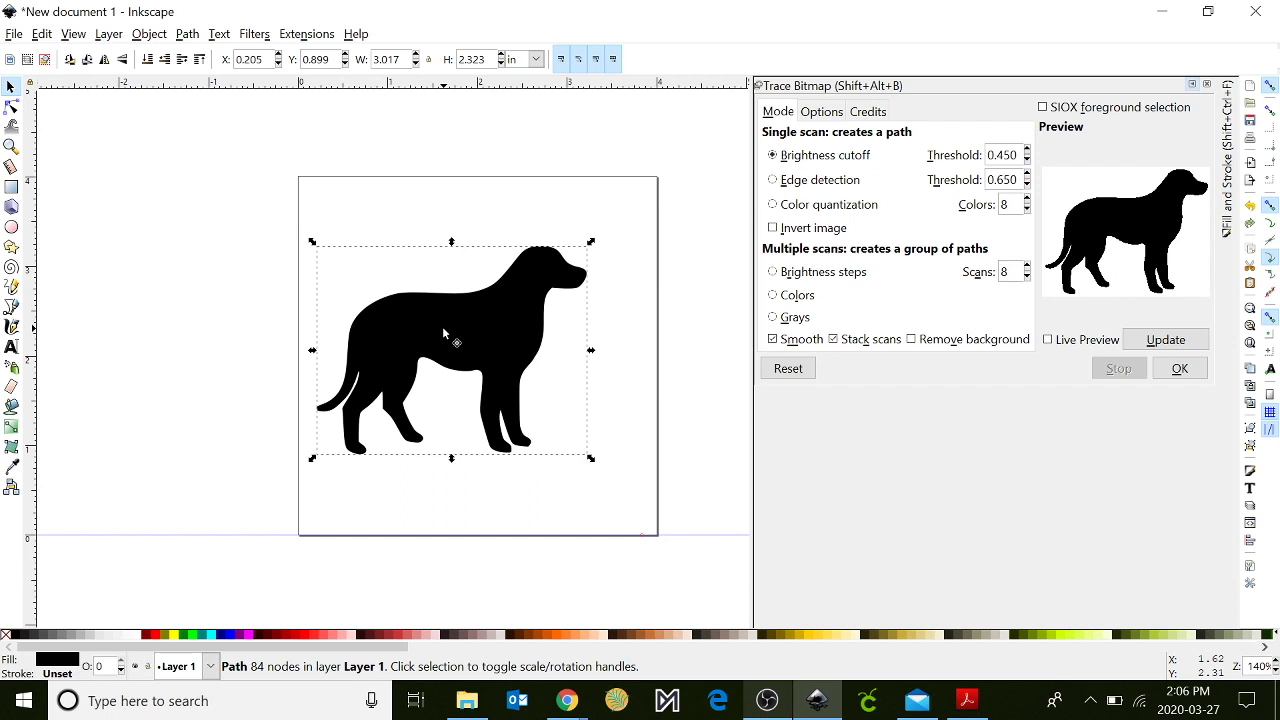
pyautogui.moveTo(447, 325); pyautogui.dragTo(435, 275)
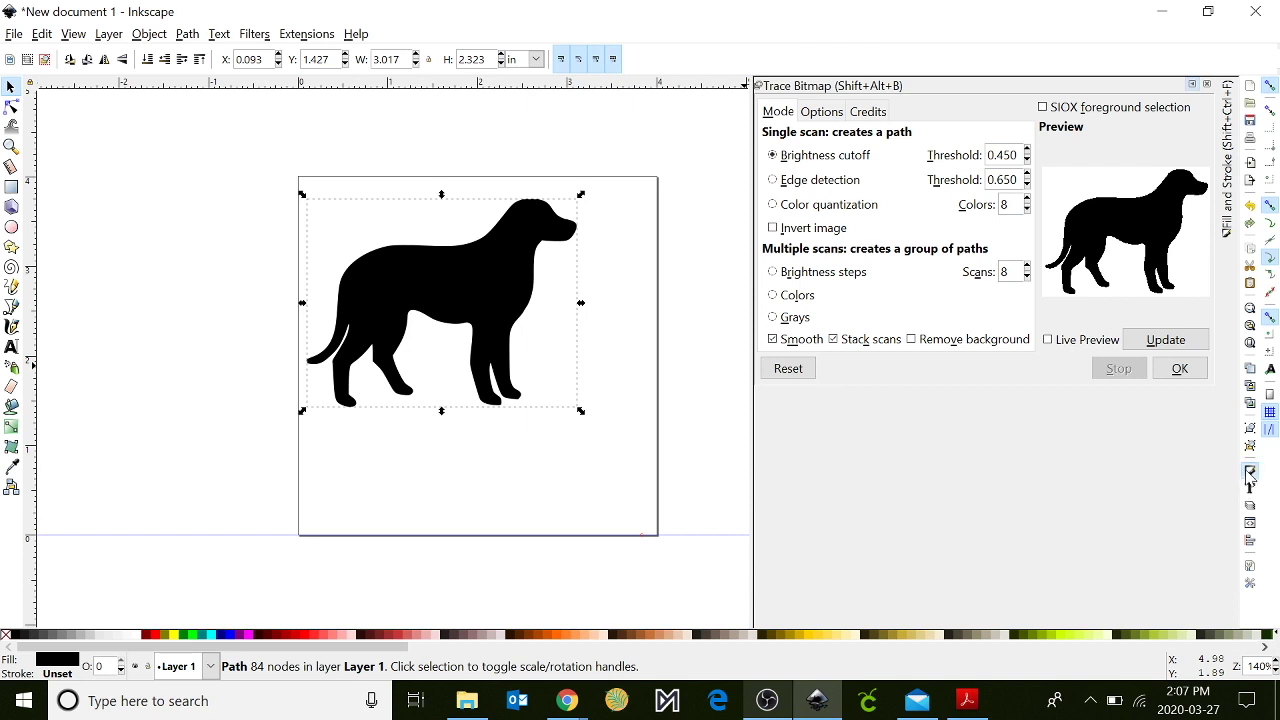
# Step: Give the dog path No paint fill and a flat black 0.001 in stroke
pyautogui.click(1250, 472)
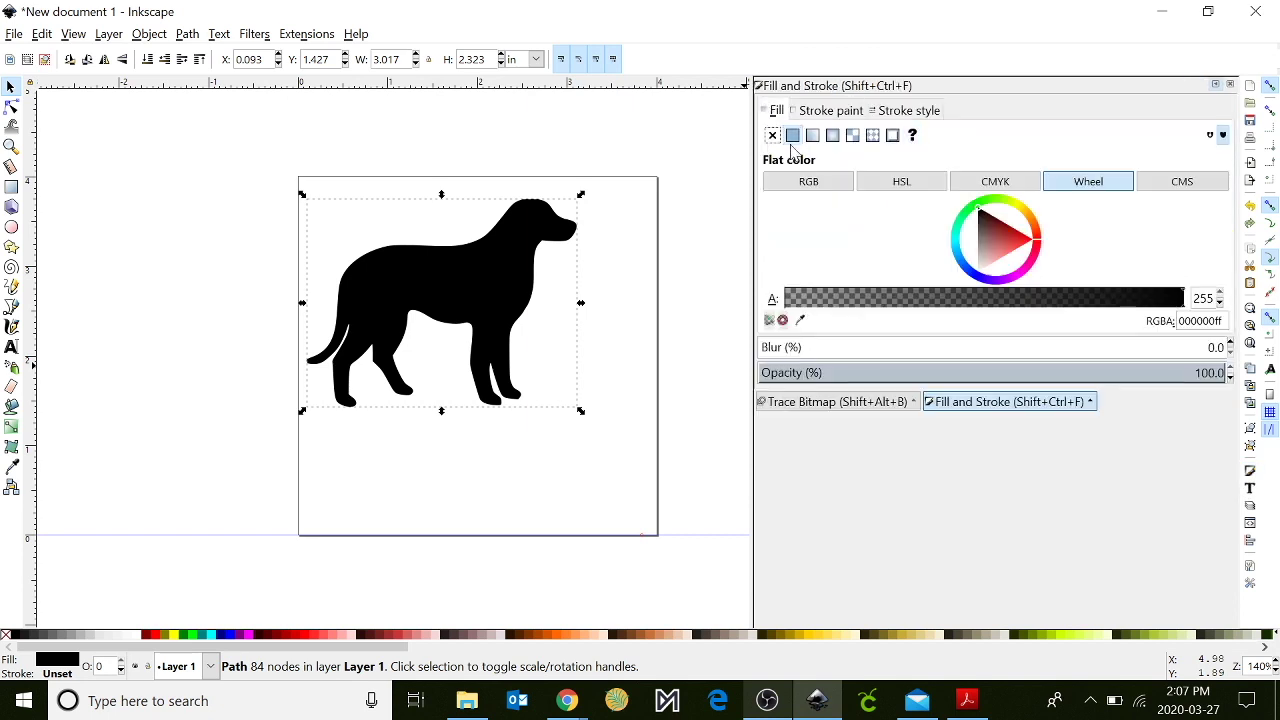
pyautogui.click(822, 111)
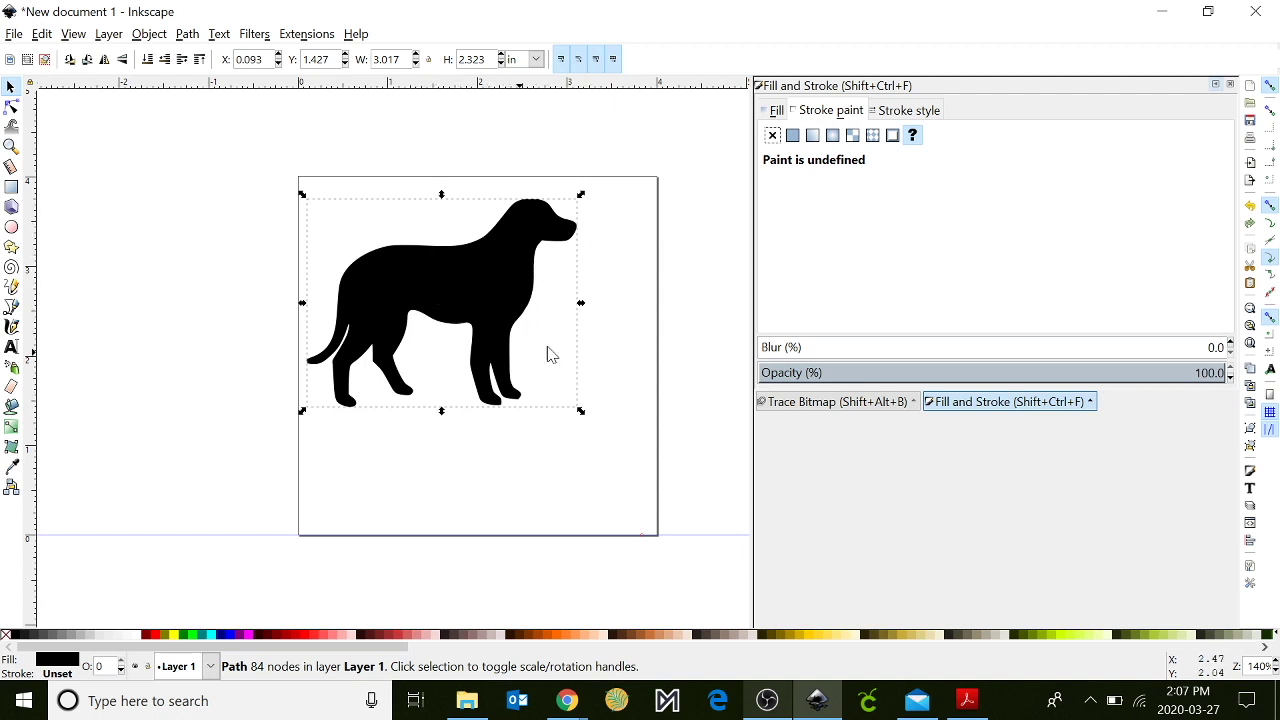
pyautogui.click(774, 112)
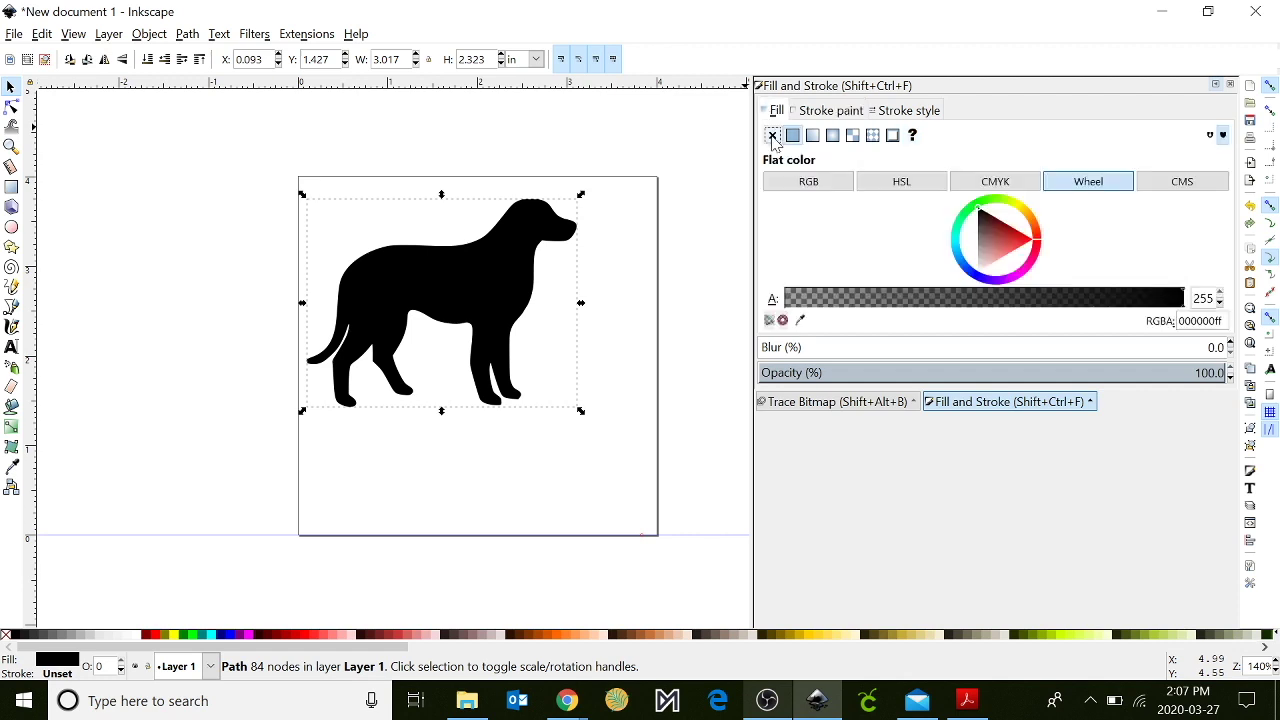
pyautogui.click(772, 136)
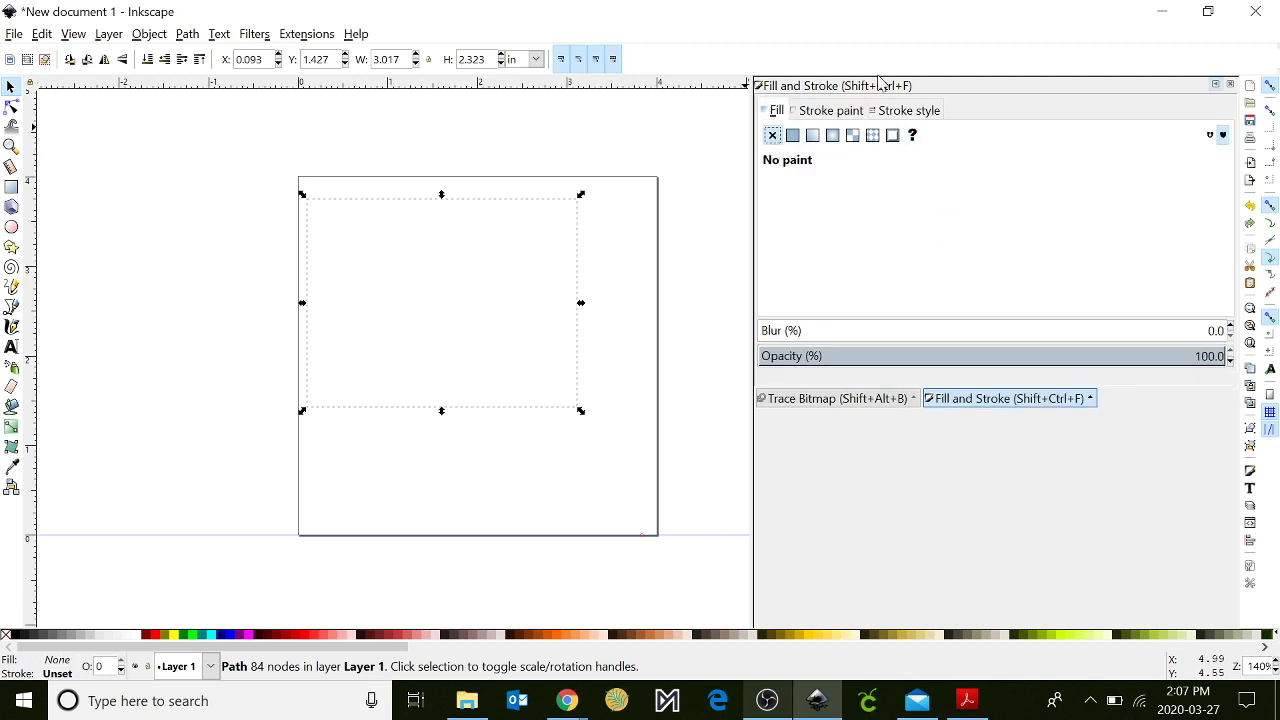
pyautogui.click(816, 116)
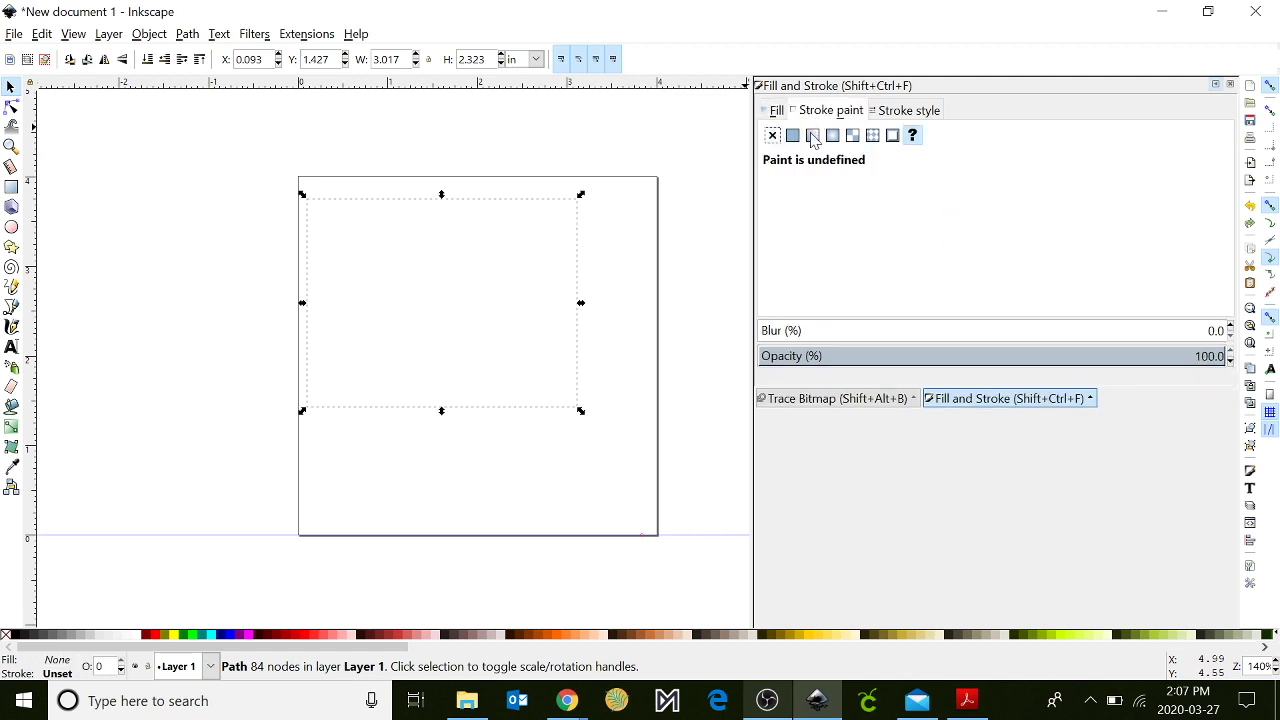
pyautogui.click(793, 136)
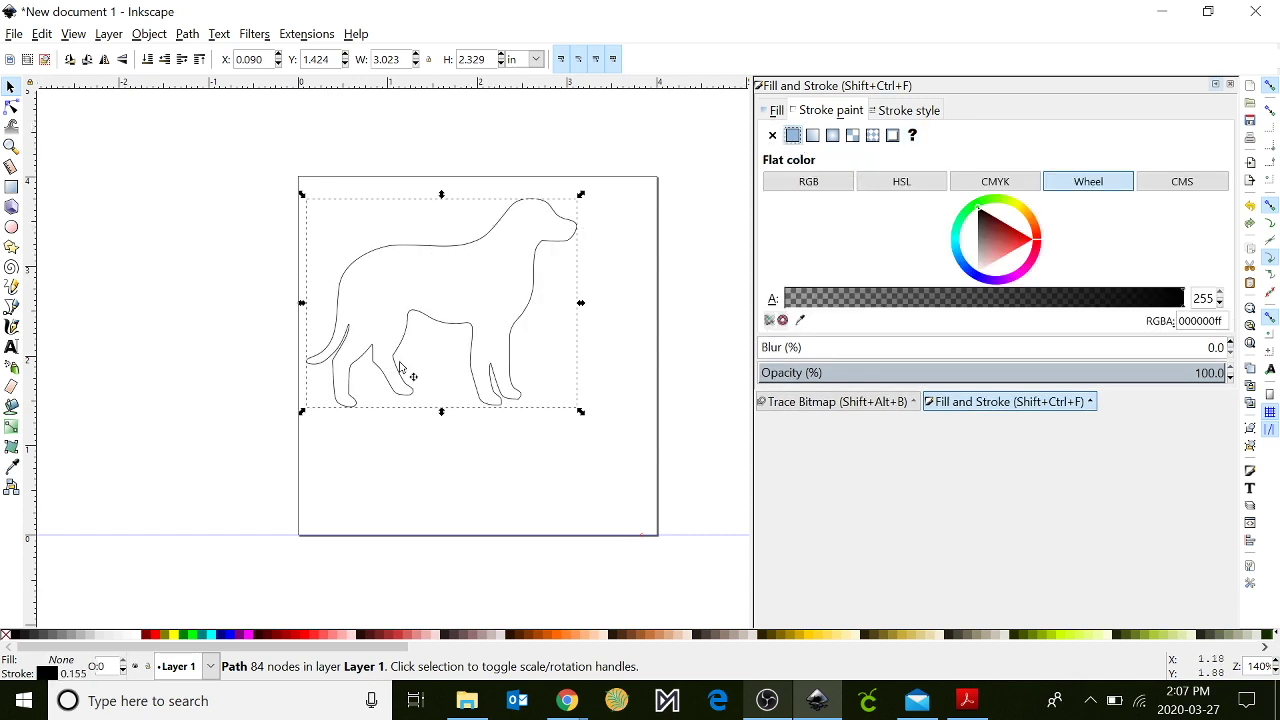
pyautogui.click(920, 110)
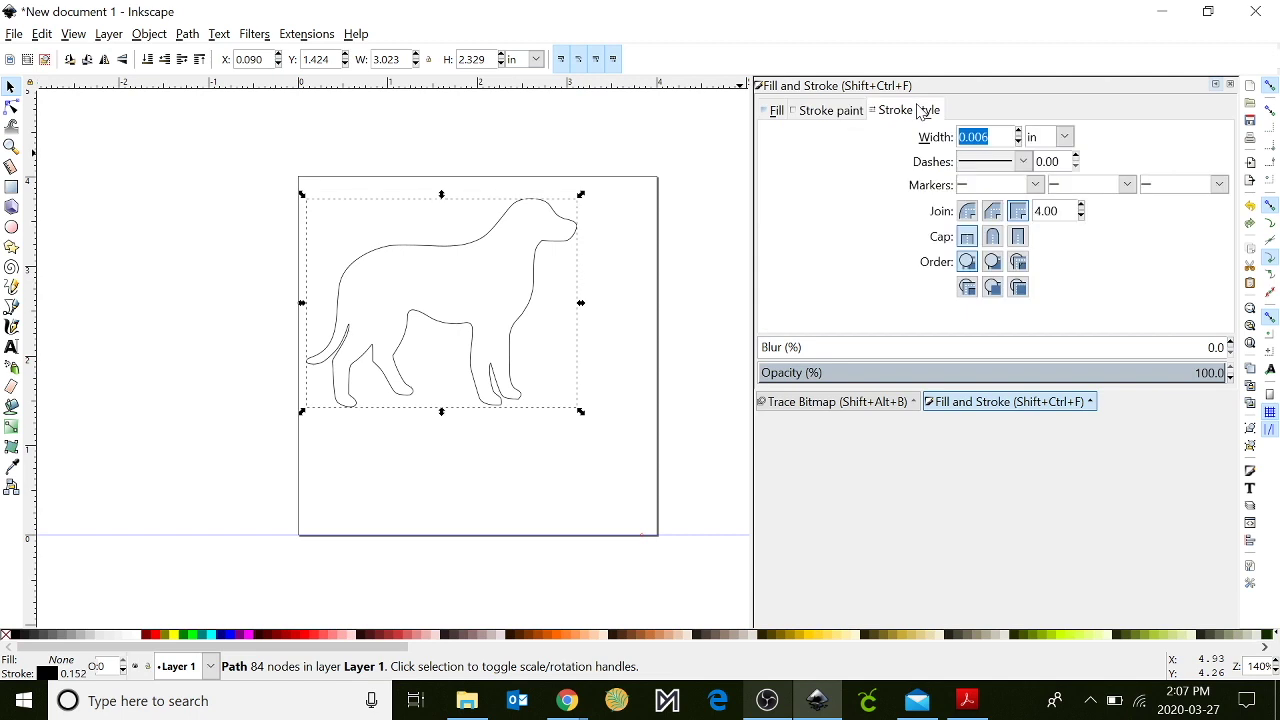
pyautogui.click(988, 137)
pyautogui.write('0.001')
pyautogui.press('Return')
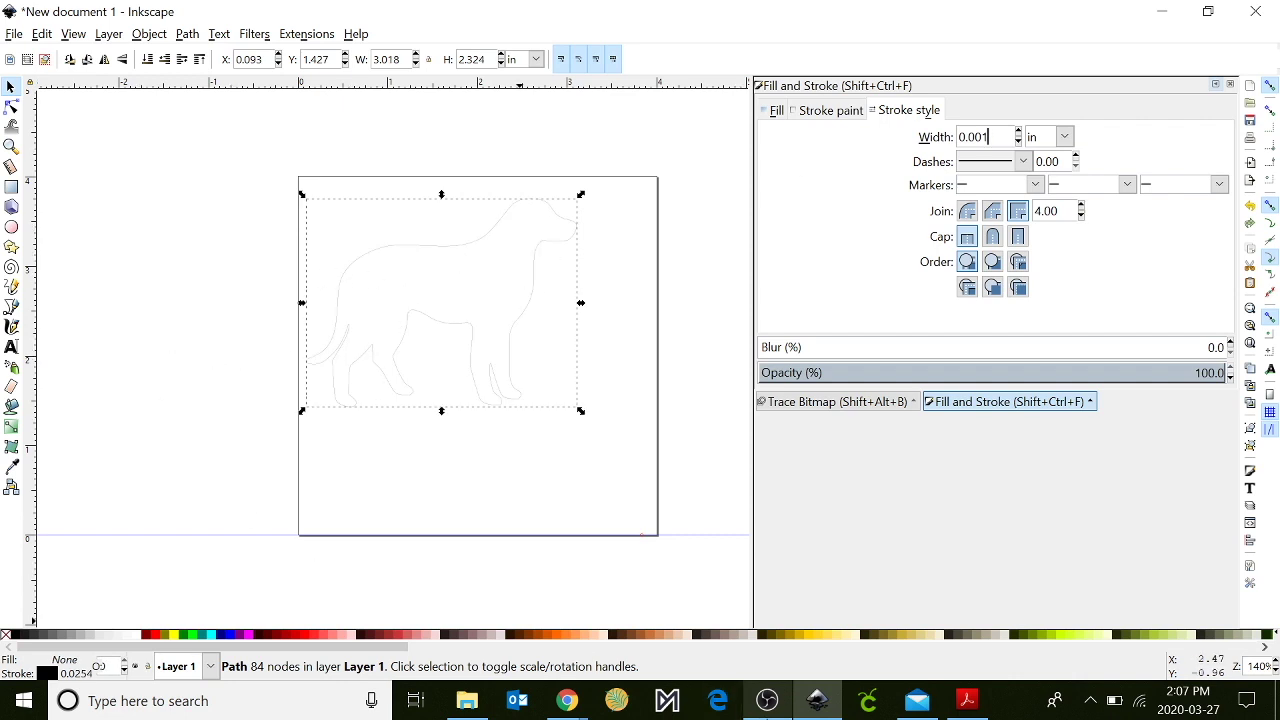
# Step: Enlarge the dog outline and add the text 'Dog' inside its body
pyautogui.moveTo(588, 423); pyautogui.dragTo(652, 464)
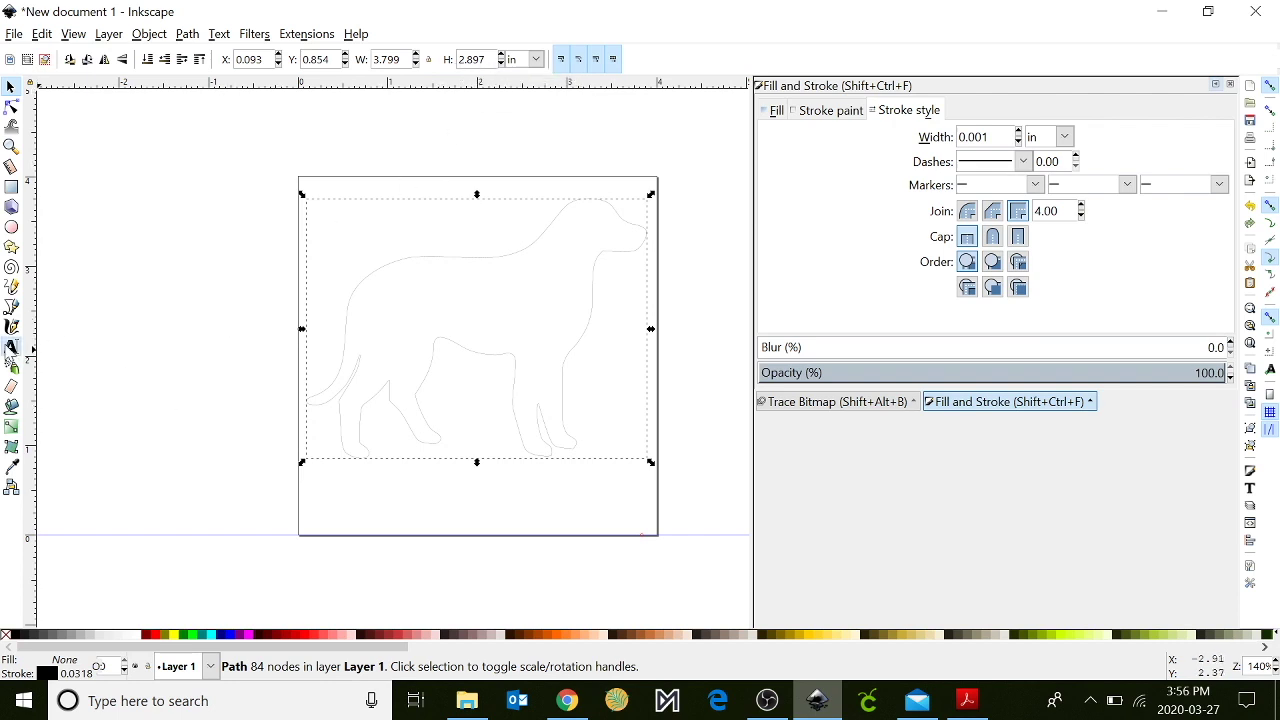
pyautogui.click(11, 347)
pyautogui.click(416, 312)
pyautogui.write('Dog')
pyautogui.press('F1')
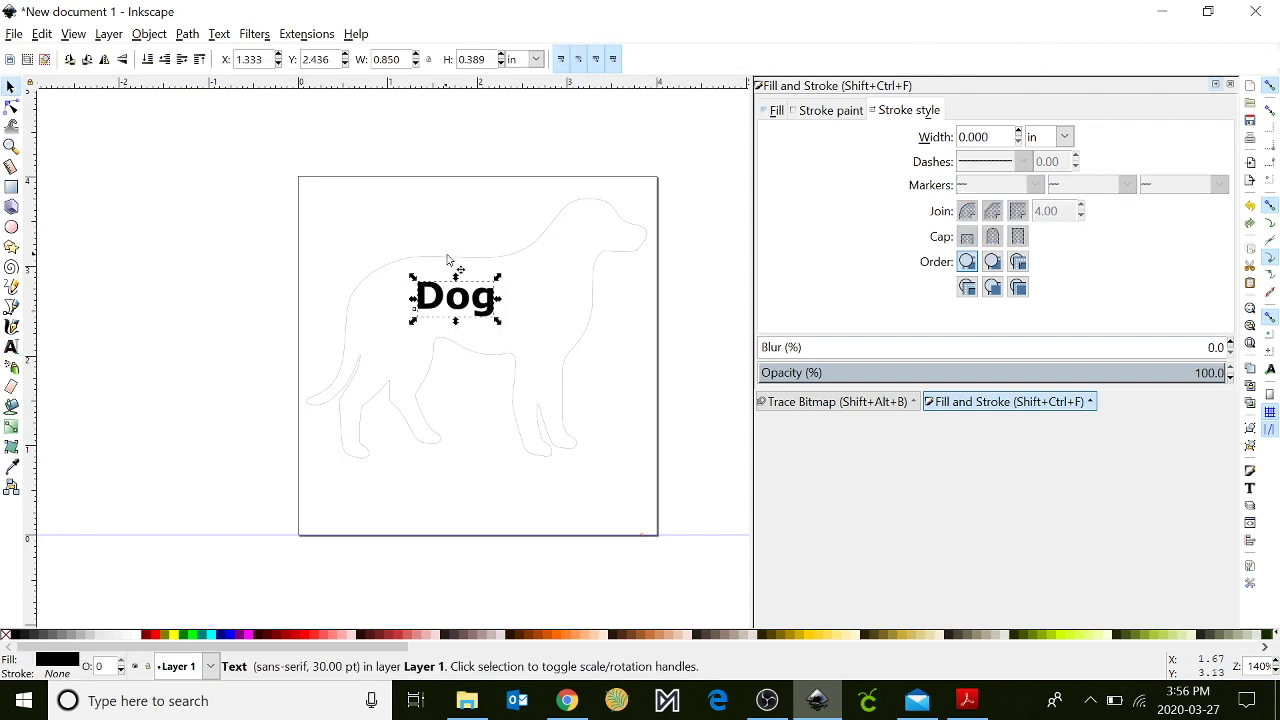
pyautogui.moveTo(456, 304)
pyautogui.mouseDown()
pyautogui.moveTo(509, 310)
pyautogui.moveTo(477, 319)
pyautogui.mouseUp()
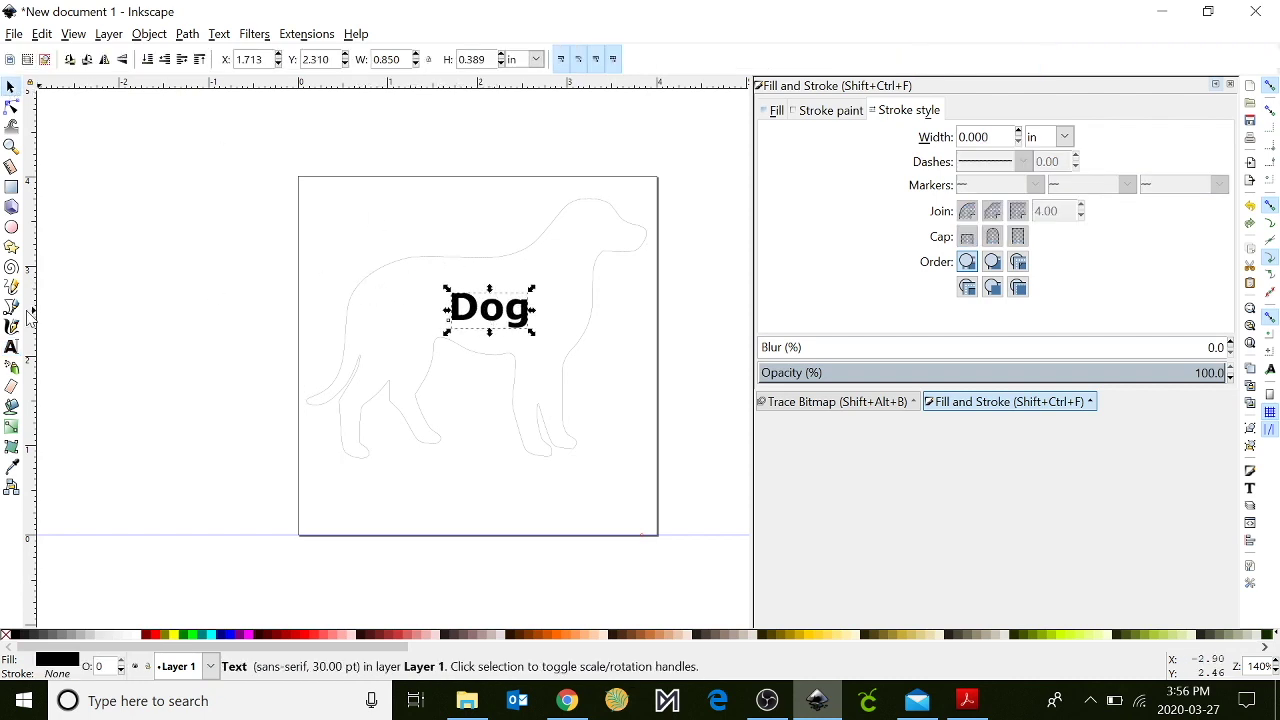
# Step: Draw two small circles, one on the dog's back and one near its neck
pyautogui.click(11, 227)
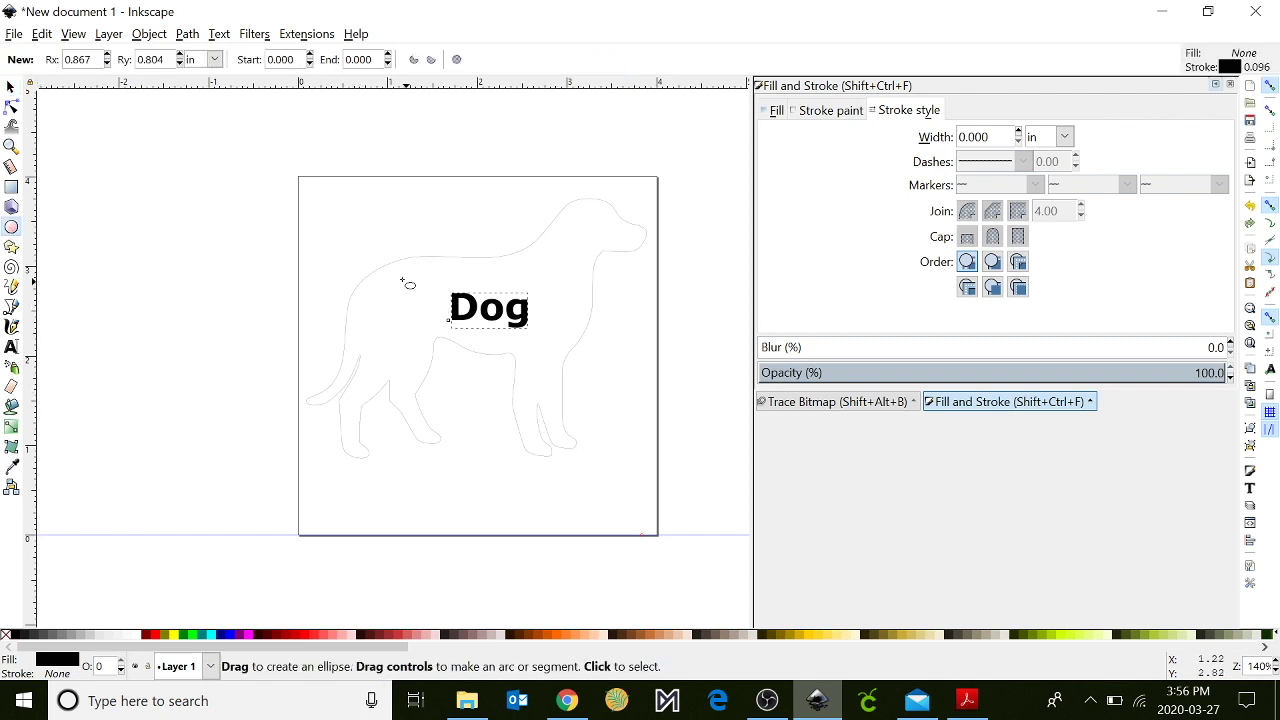
pyautogui.moveTo(393, 274); pyautogui.dragTo(418, 296)
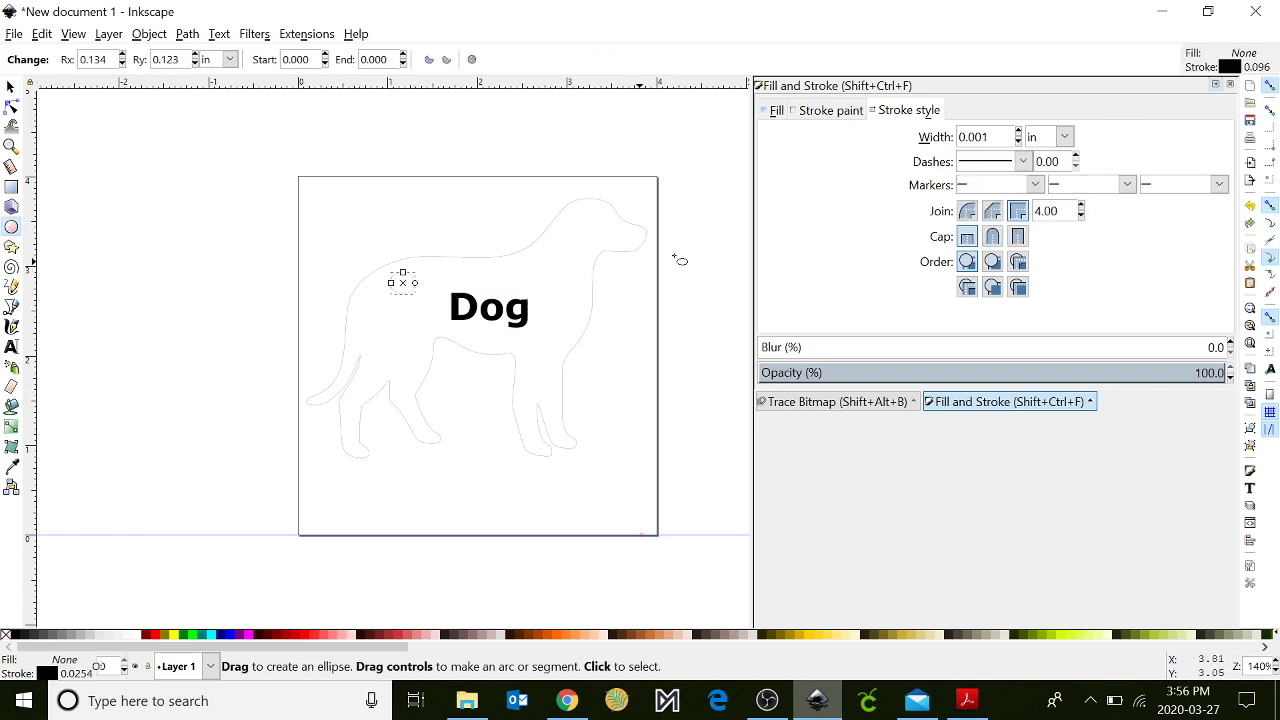
pyautogui.moveTo(538, 252); pyautogui.dragTo(559, 275)
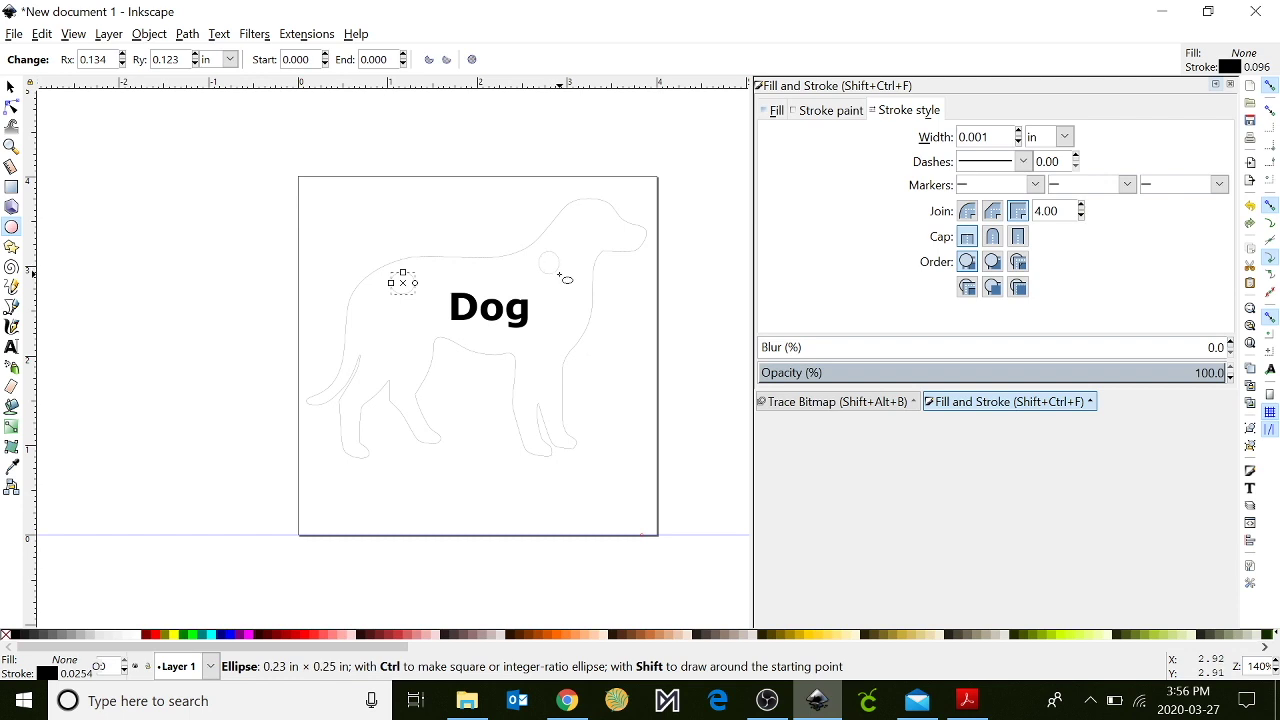
pyautogui.press('Escape')
pyautogui.press('s')
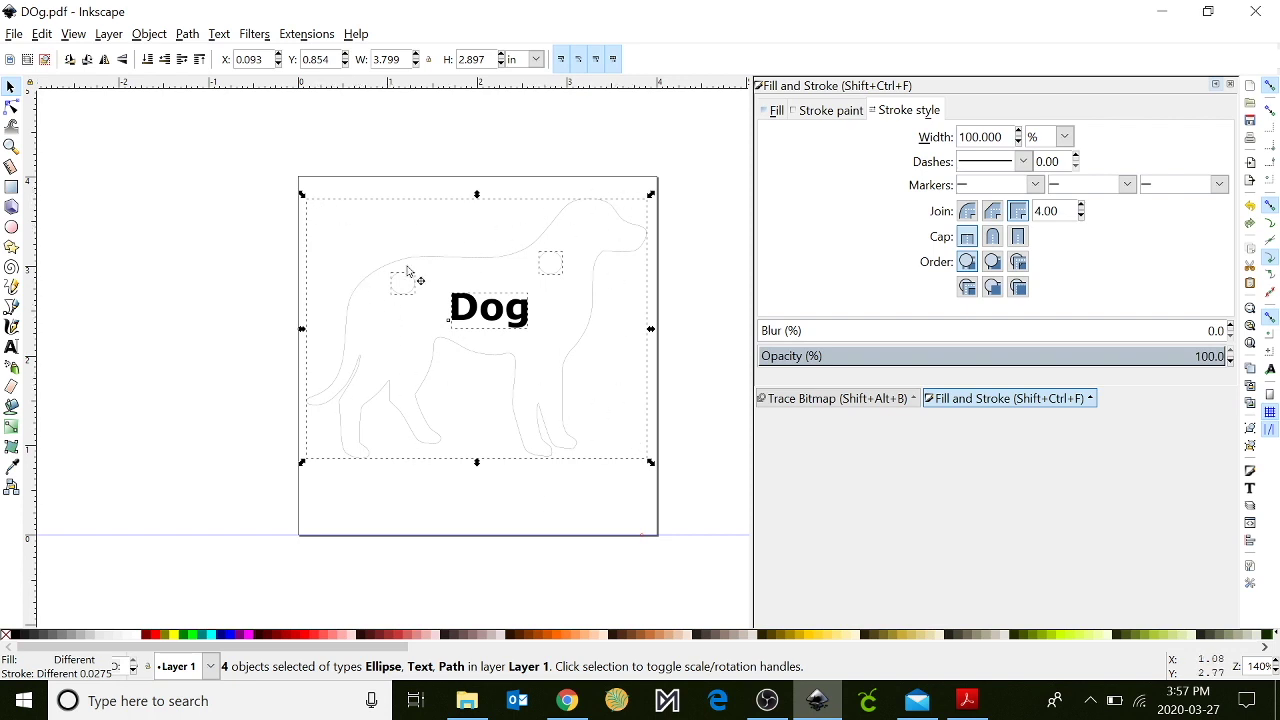
# Step: Nudge all the dog pieces, then shift the 'Dog' text slightly left
pyautogui.click(214, 211)
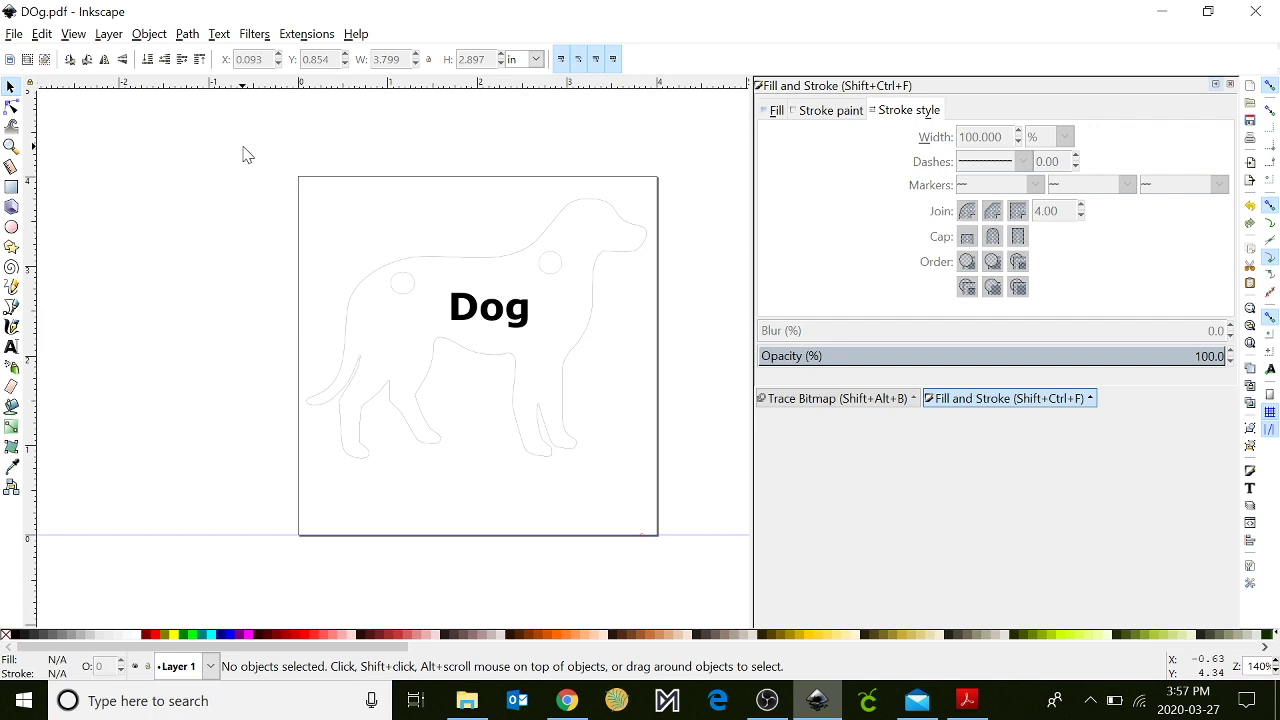
pyautogui.moveTo(242, 146); pyautogui.dragTo(707, 561)
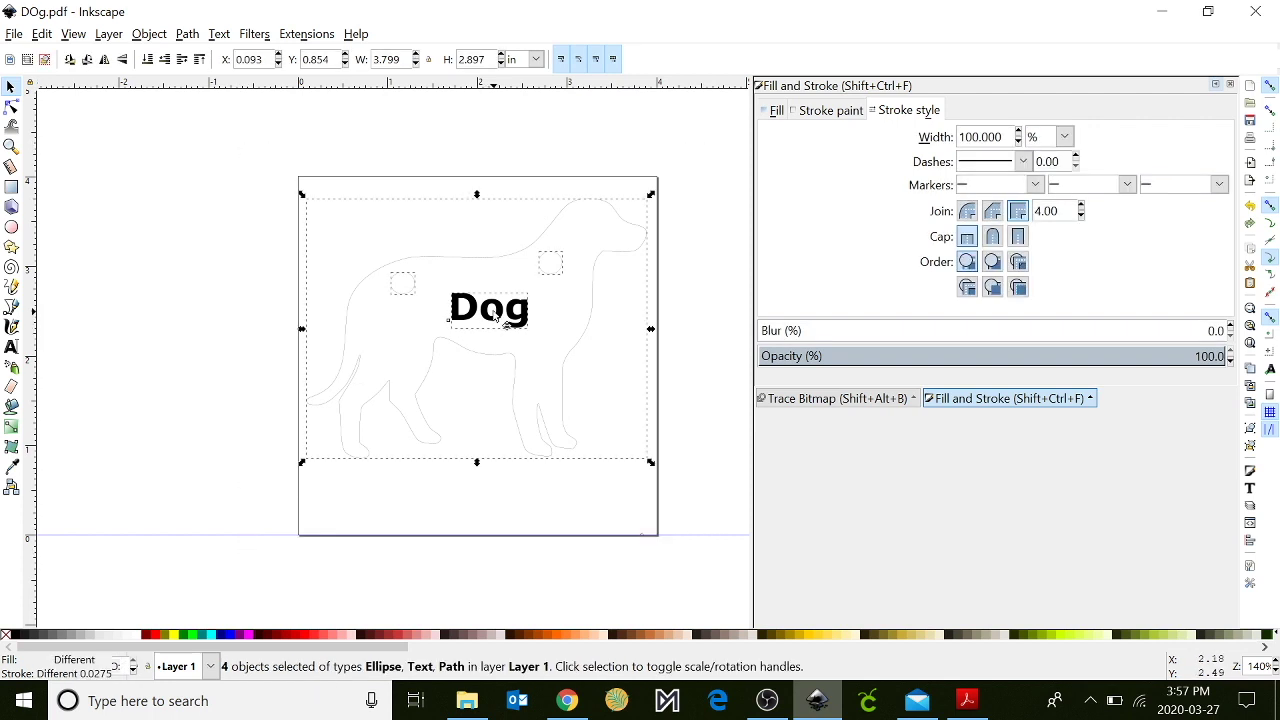
pyautogui.moveTo(495, 316); pyautogui.dragTo(522, 320)
pyautogui.click(580, 315)
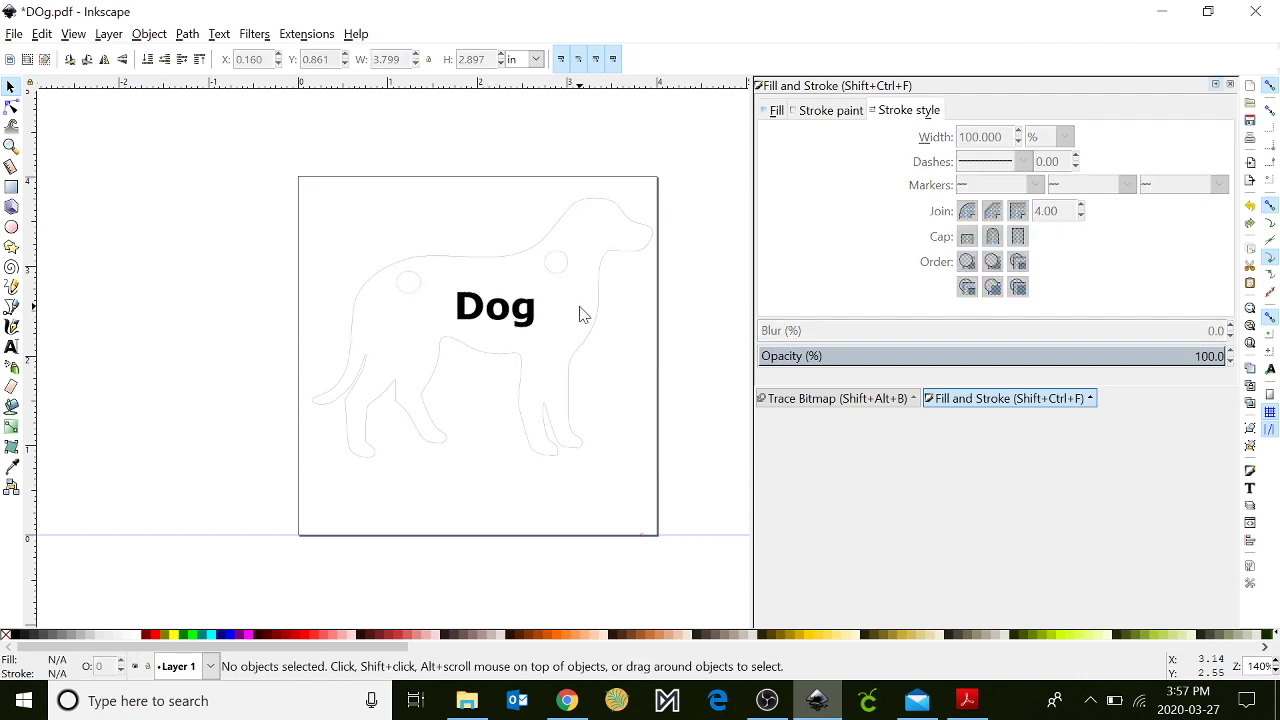
pyautogui.moveTo(497, 312); pyautogui.dragTo(489, 311)
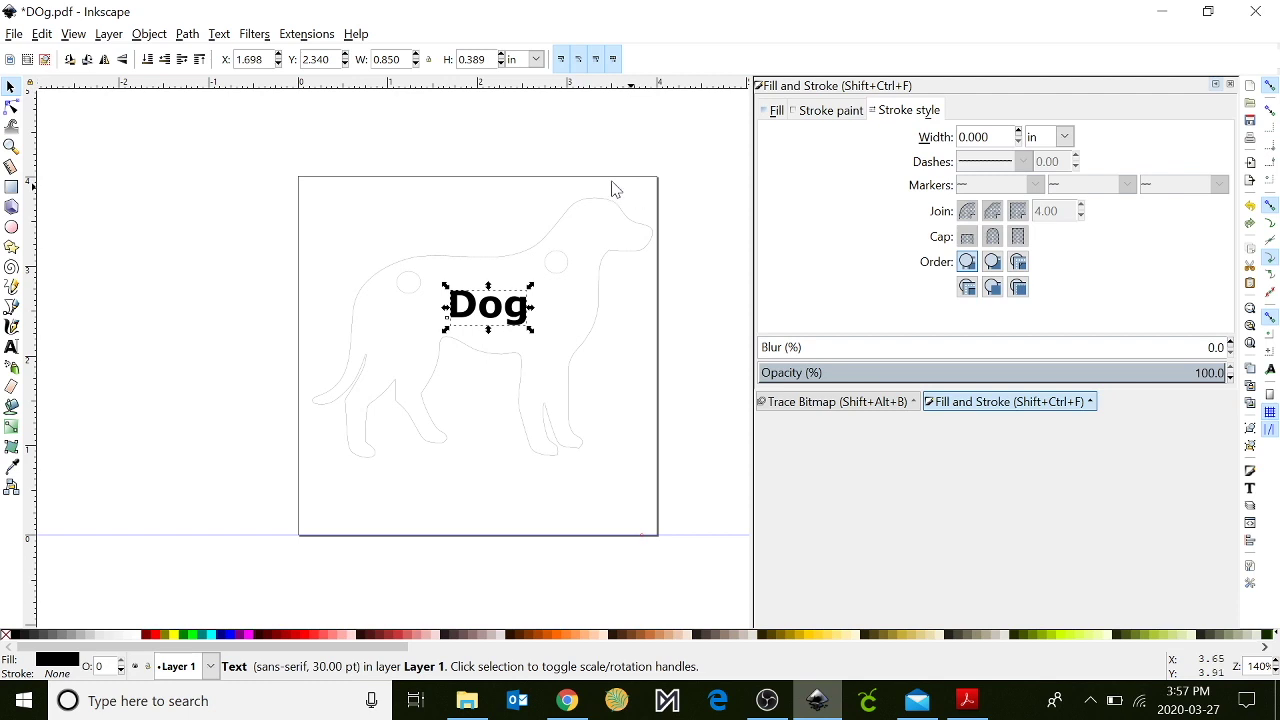
# Step: Group the outline, text and two holes, and move the group up and left
pyautogui.moveTo(258, 133); pyautogui.dragTo(711, 543)
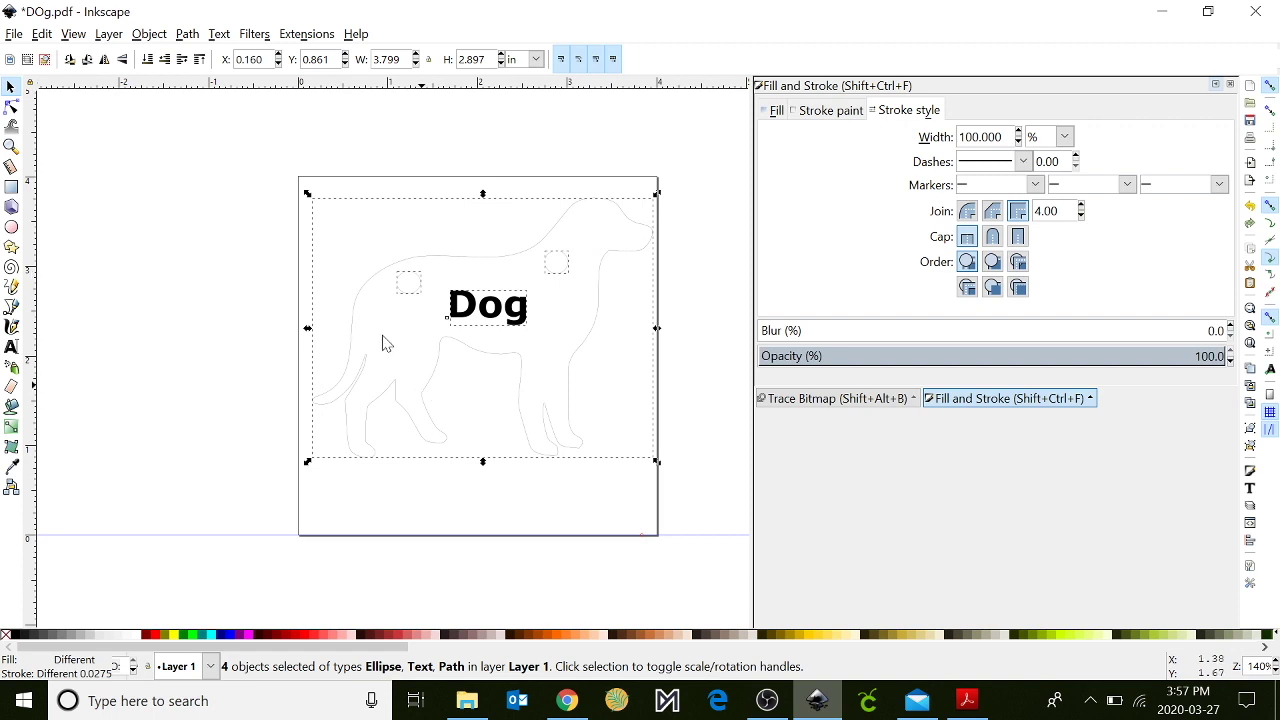
pyautogui.click(148, 36)
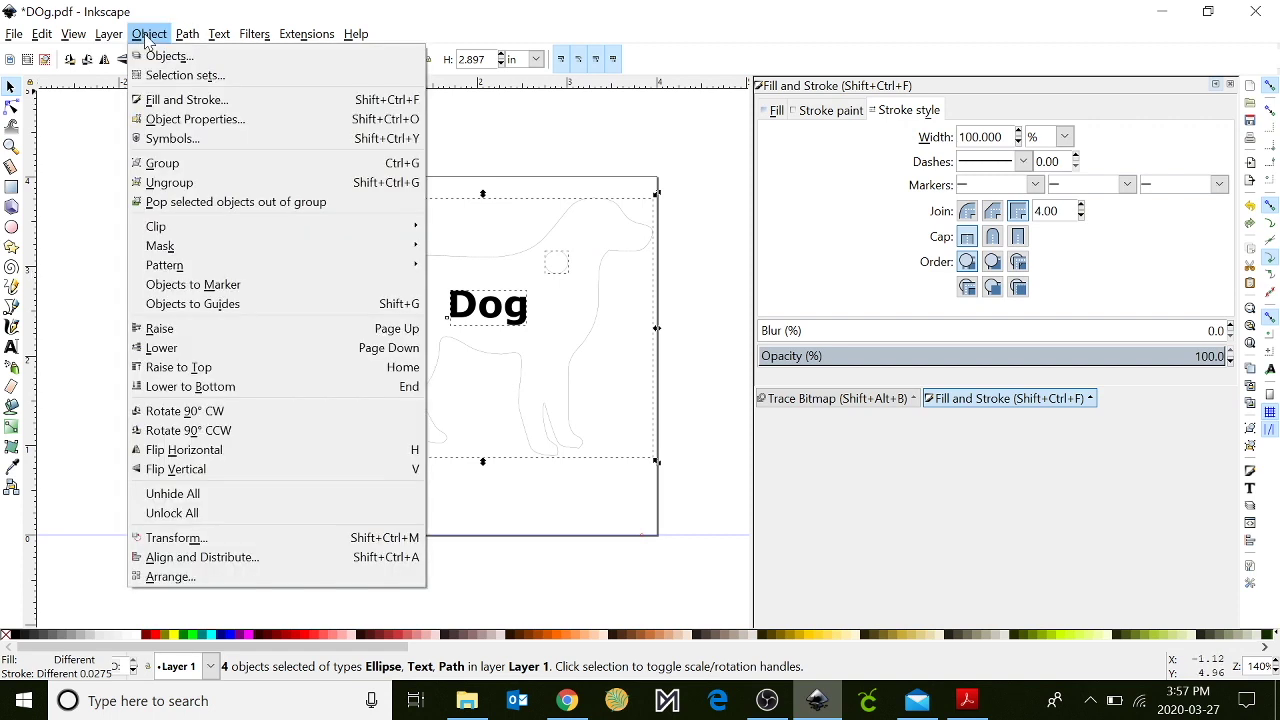
pyautogui.click(163, 165)
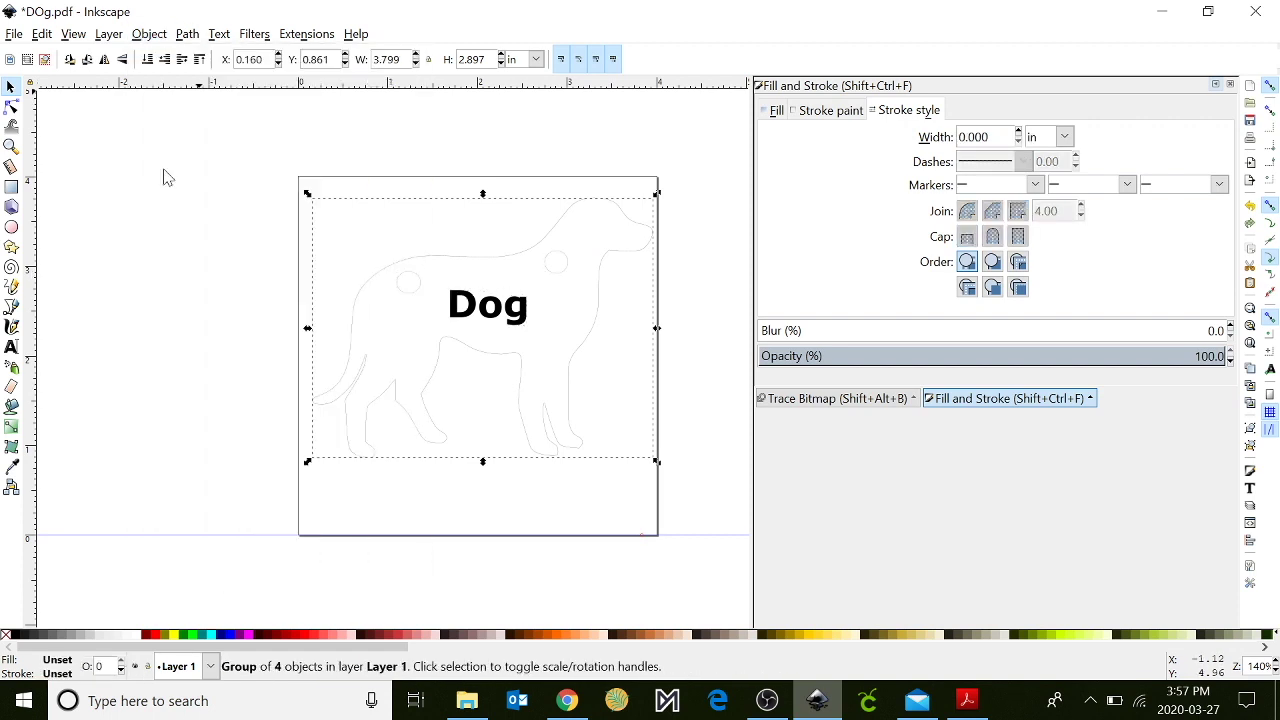
pyautogui.moveTo(463, 316); pyautogui.dragTo(314, 288)
pyautogui.moveTo(506, 312); pyautogui.dragTo(360, 306)
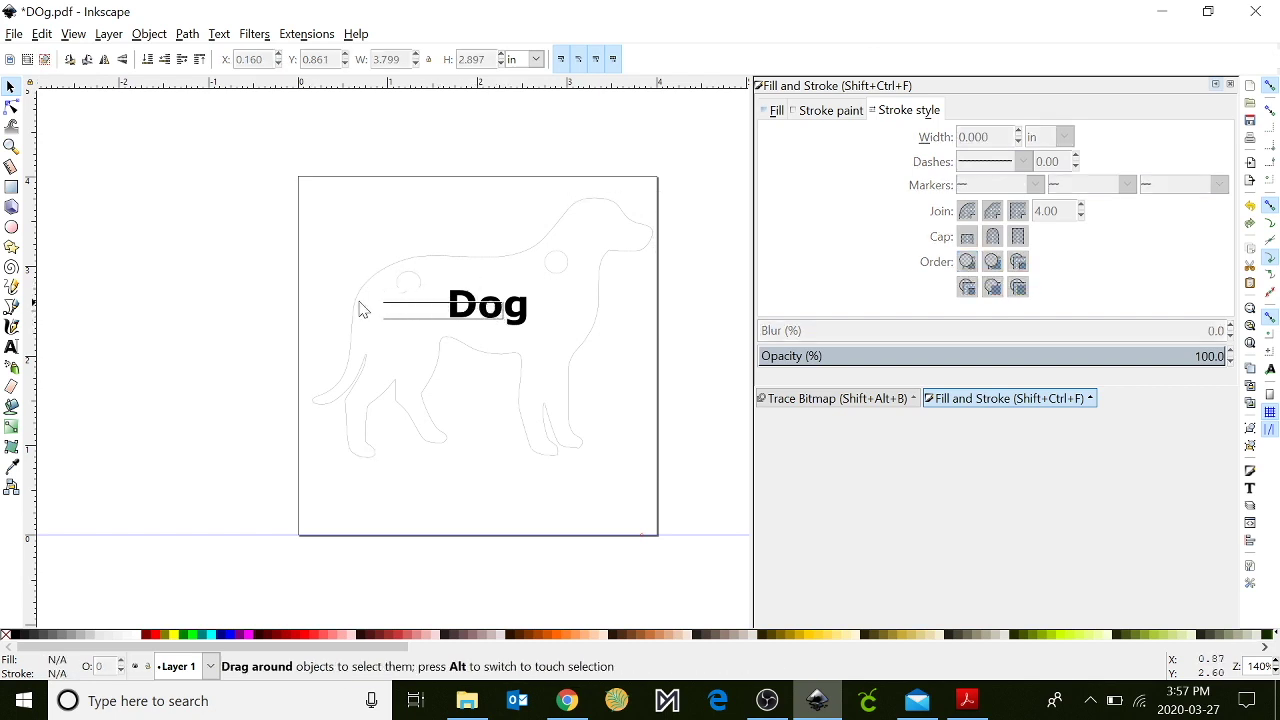
pyautogui.moveTo(496, 307)
pyautogui.mouseDown()
pyautogui.moveTo(433, 309)
pyautogui.moveTo(470, 310)
pyautogui.mouseUp()
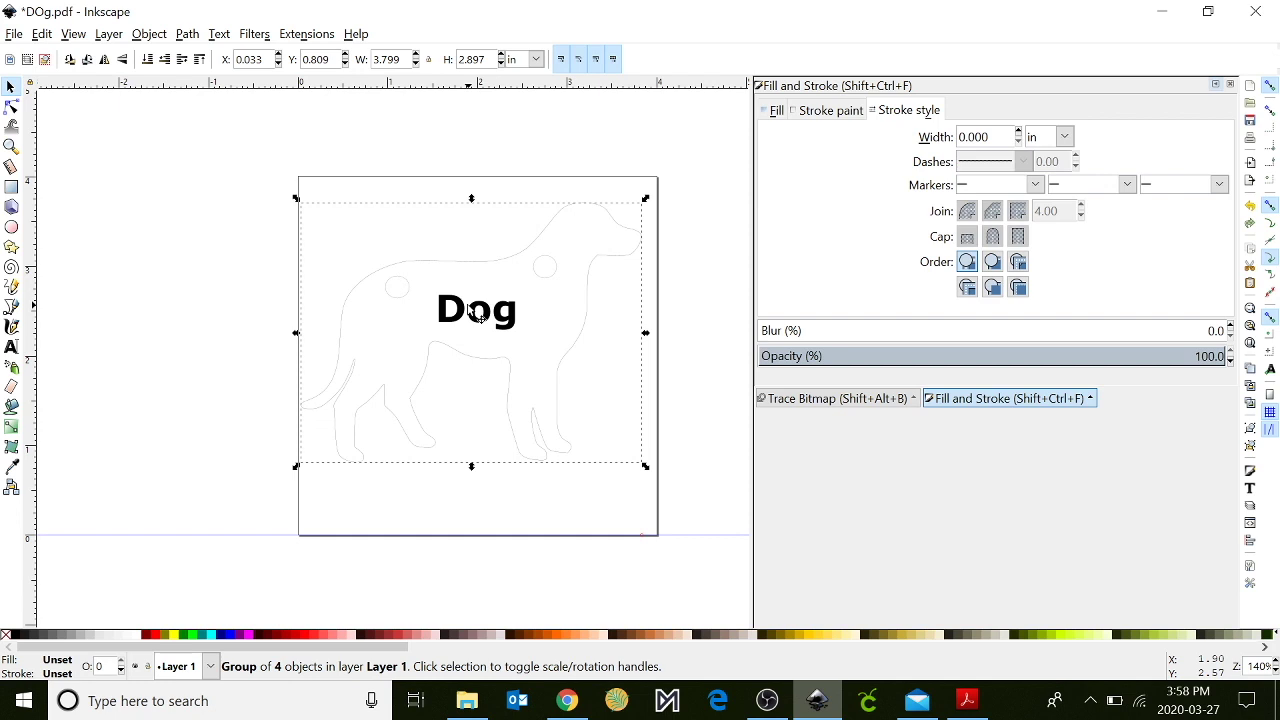
# Step: Duplicate the dog group and drag the copy off the page to the left
pyautogui.rightClick(470, 312)
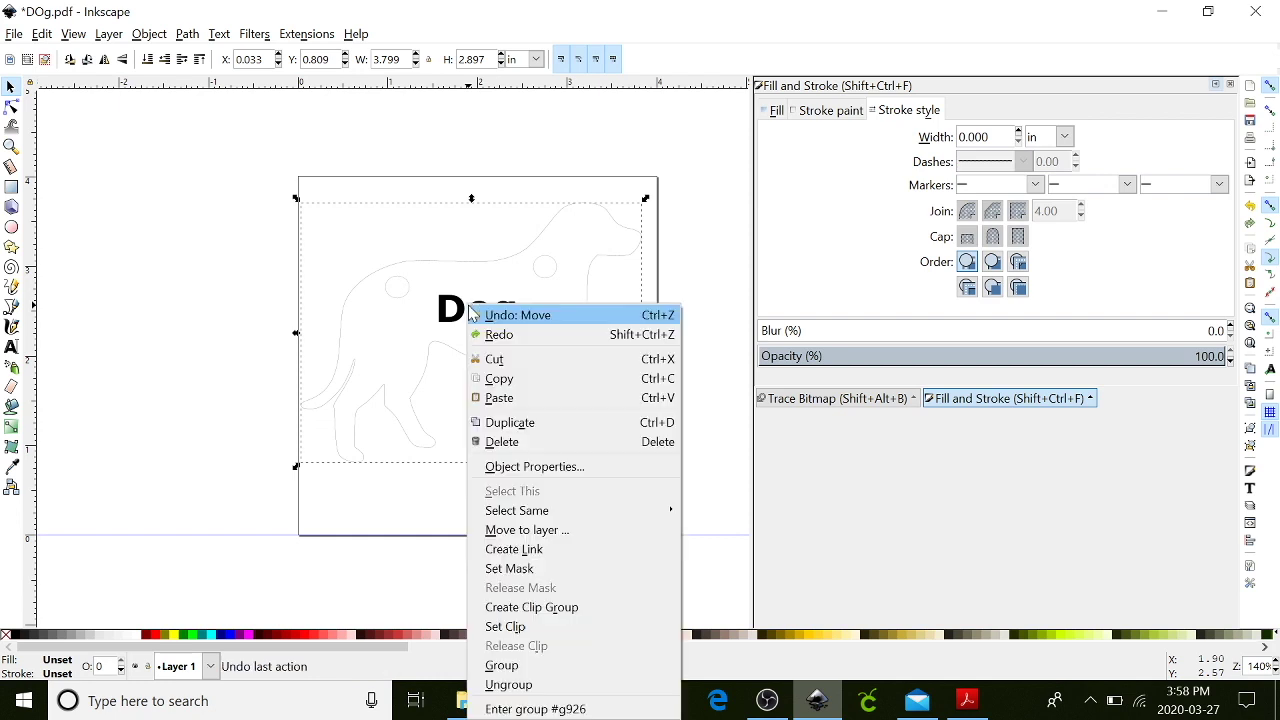
pyautogui.click(536, 426)
pyautogui.moveTo(487, 322); pyautogui.dragTo(208, 332)
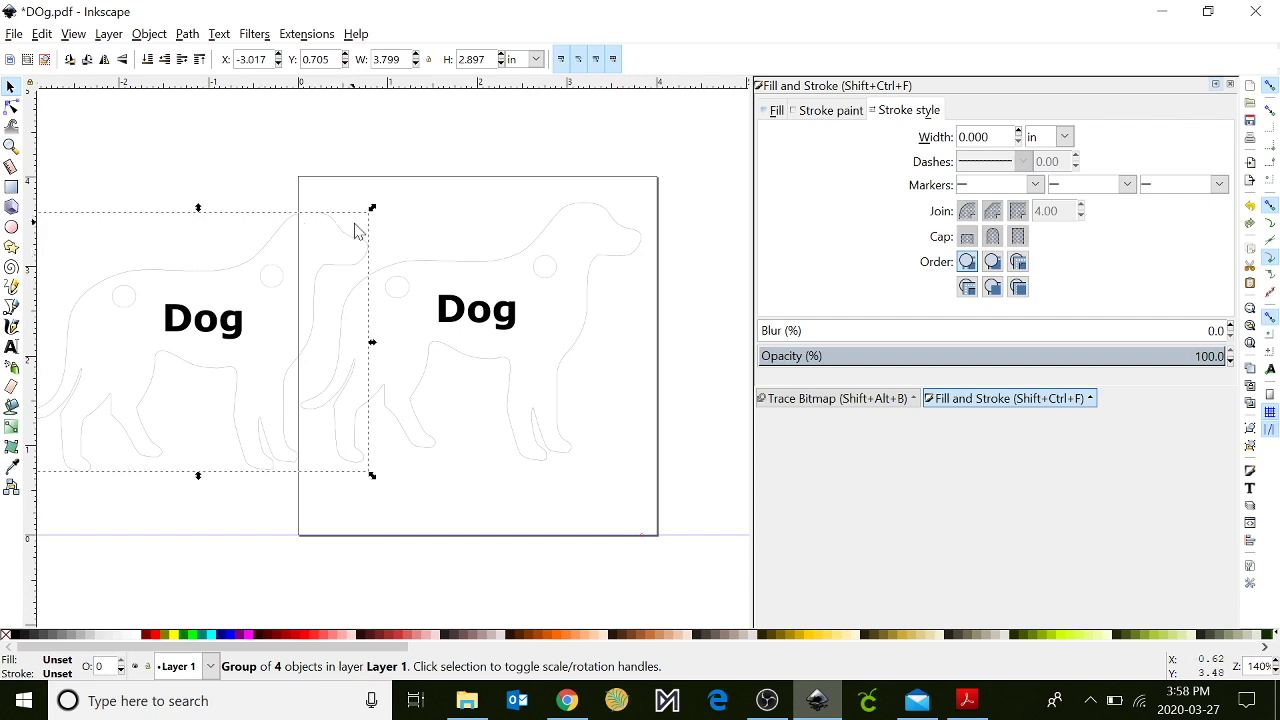
pyautogui.click(544, 273)
pyautogui.click(476, 318)
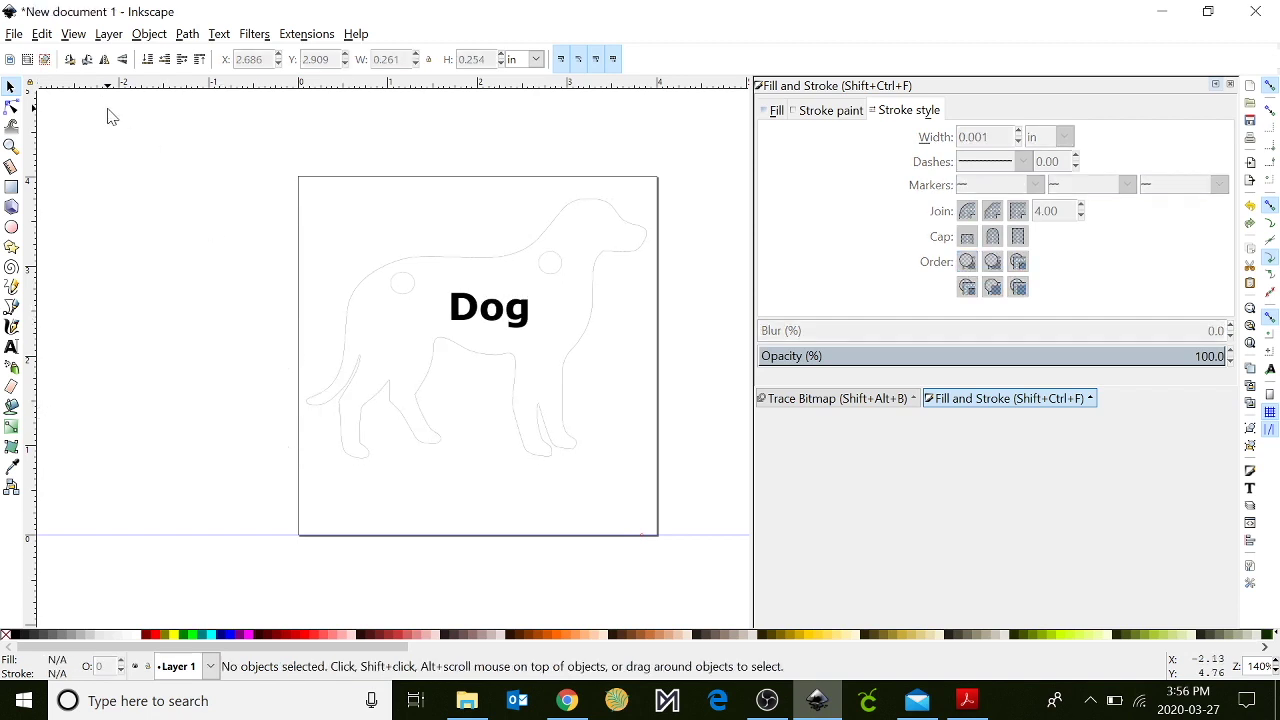
# Step: Save the drawing on the Desktop as the Inkscape SVG 'DOg.svg'
pyautogui.click(13, 36)
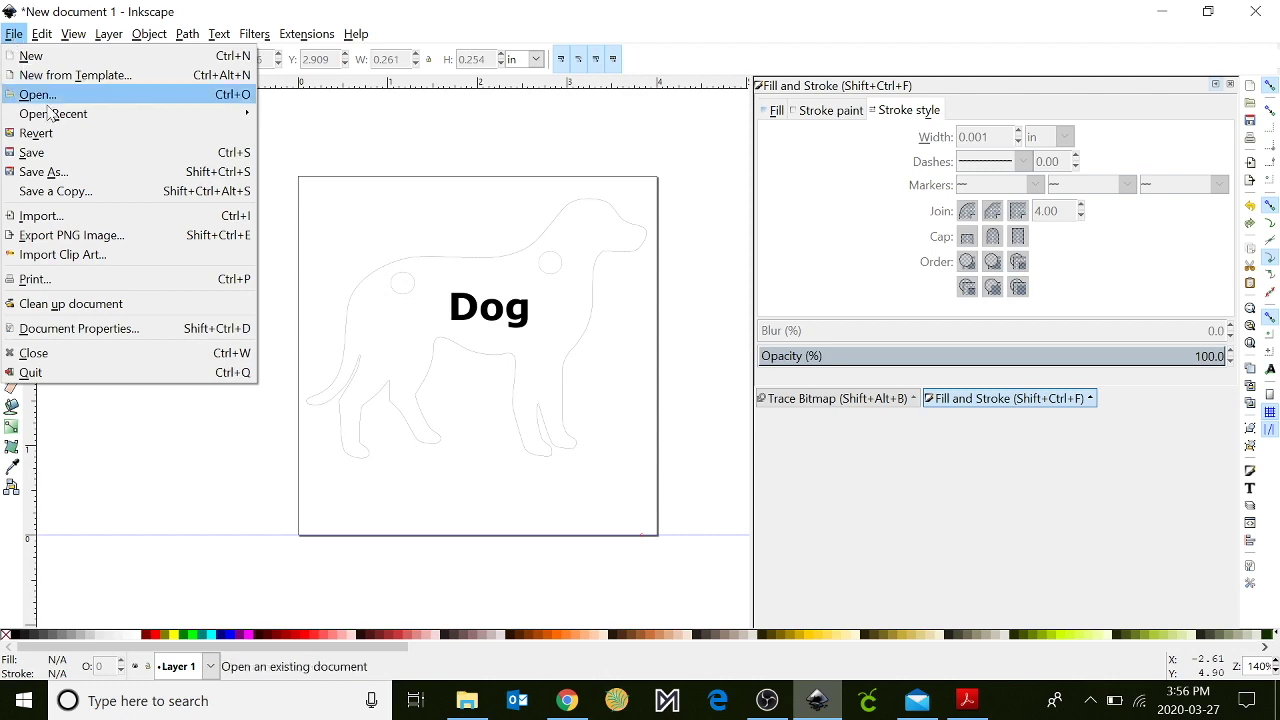
pyautogui.click(52, 172)
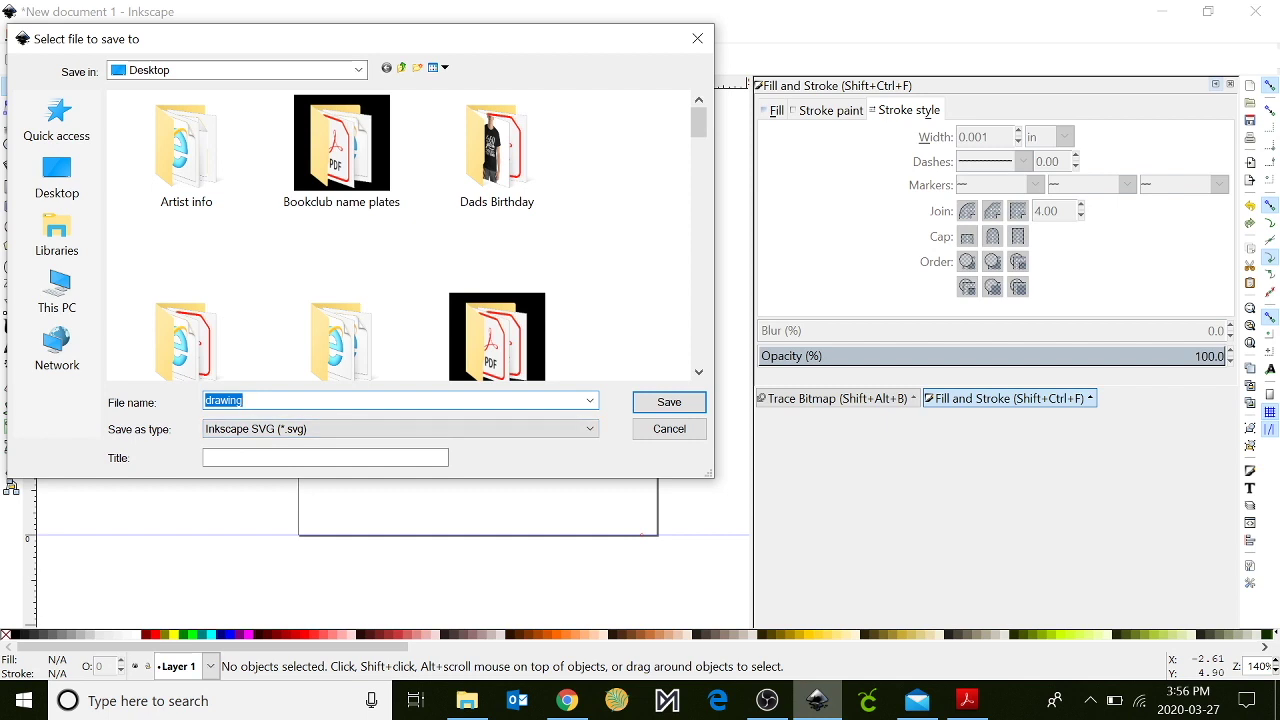
pyautogui.write('DOg')
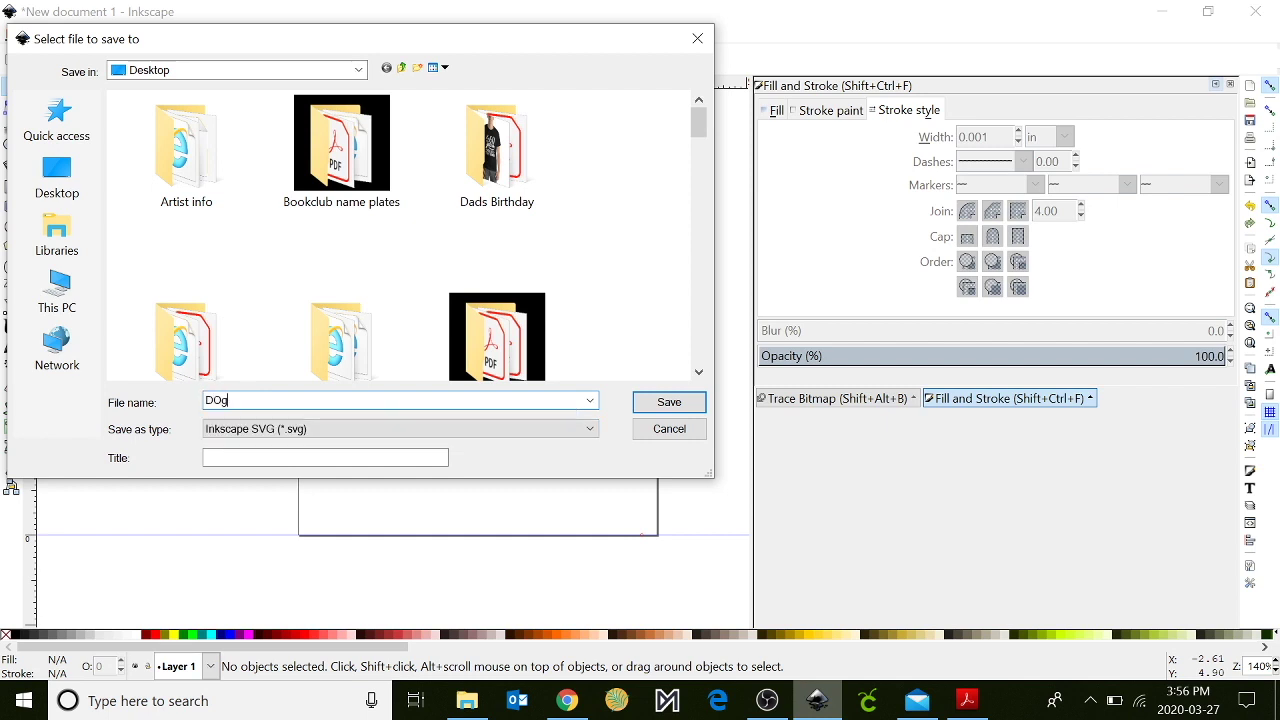
pyautogui.click(669, 402)
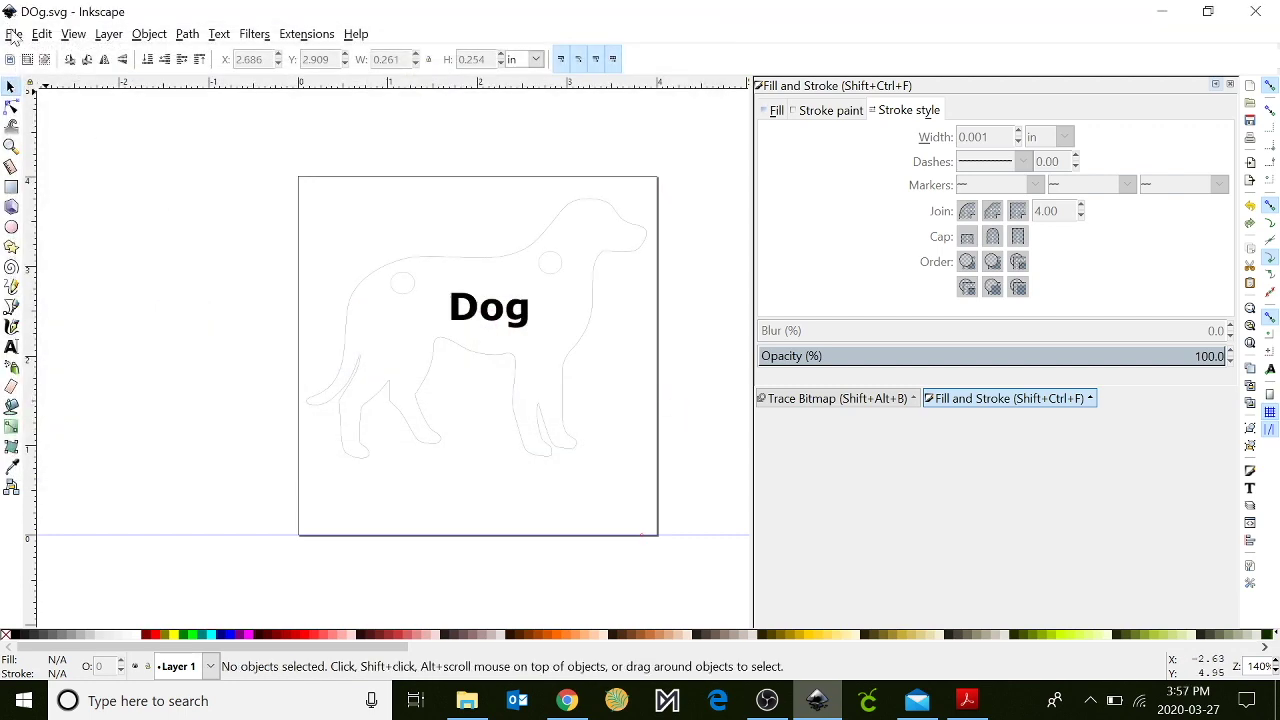
pyautogui.click(14, 34)
# Step: Save a PDF copy as DOg.pdf, then nudge the dog group slightly right
pyautogui.click(66, 176)
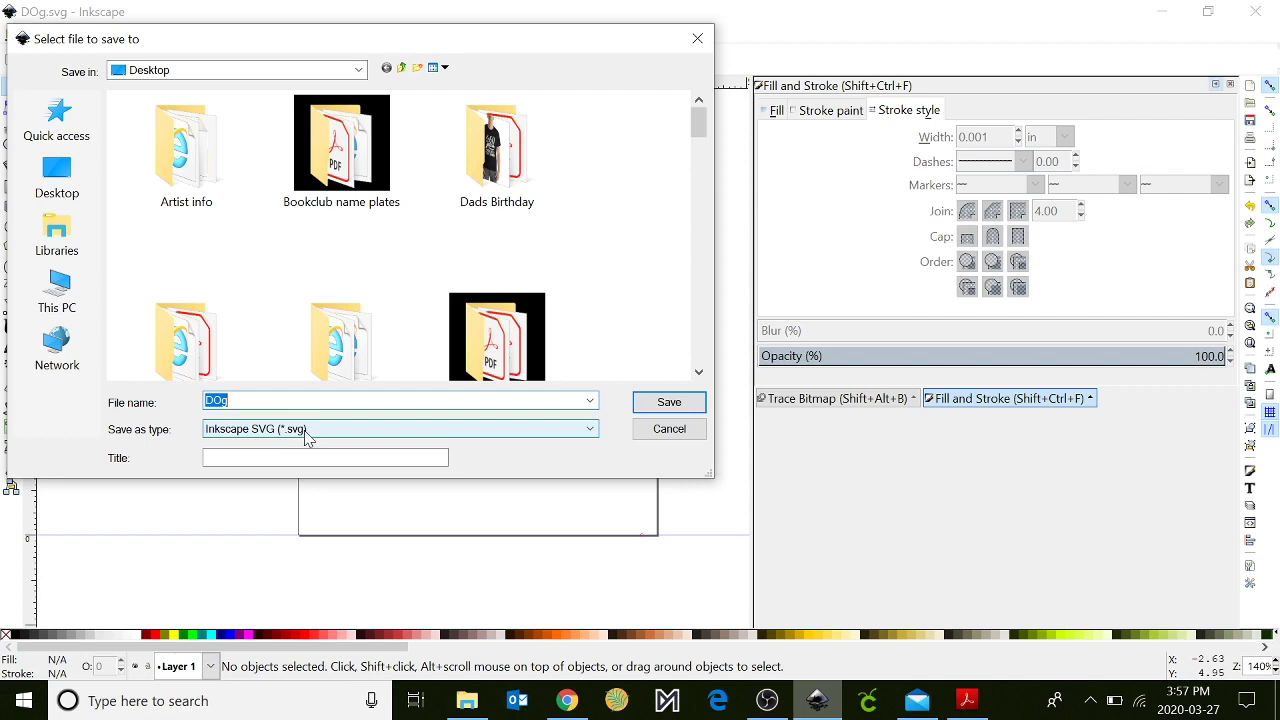
pyautogui.click(344, 433)
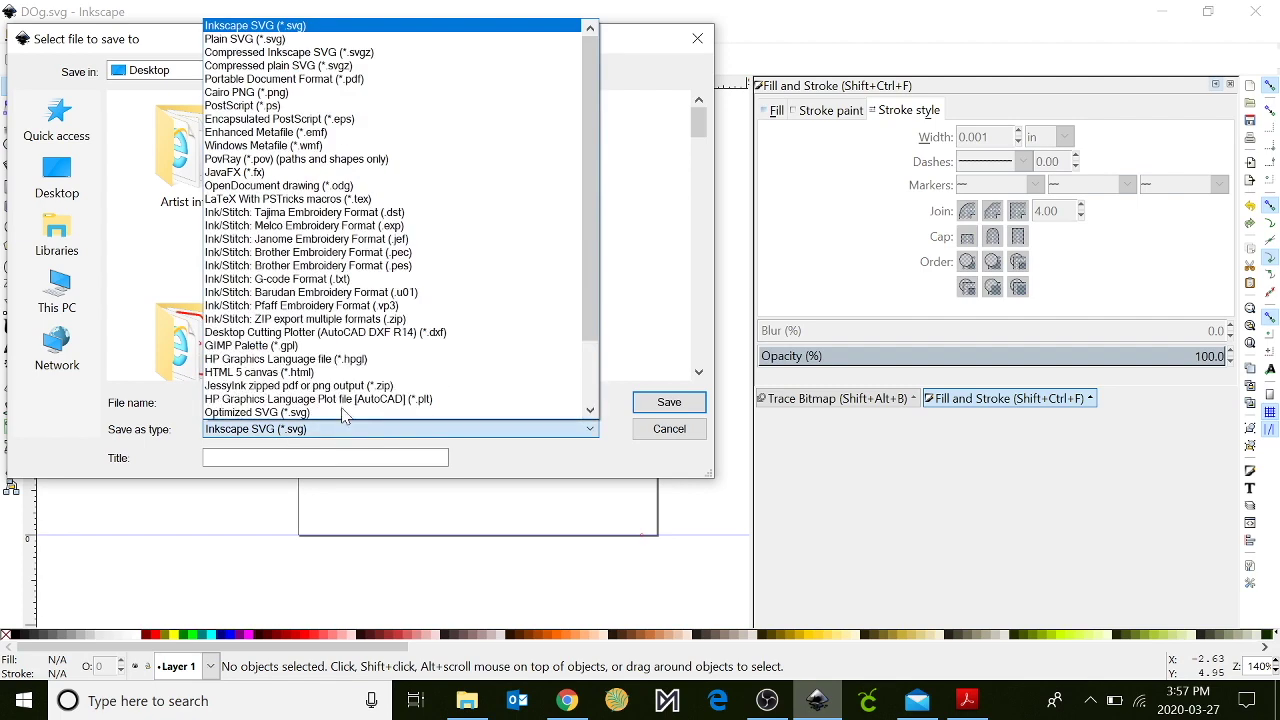
pyautogui.click(305, 80)
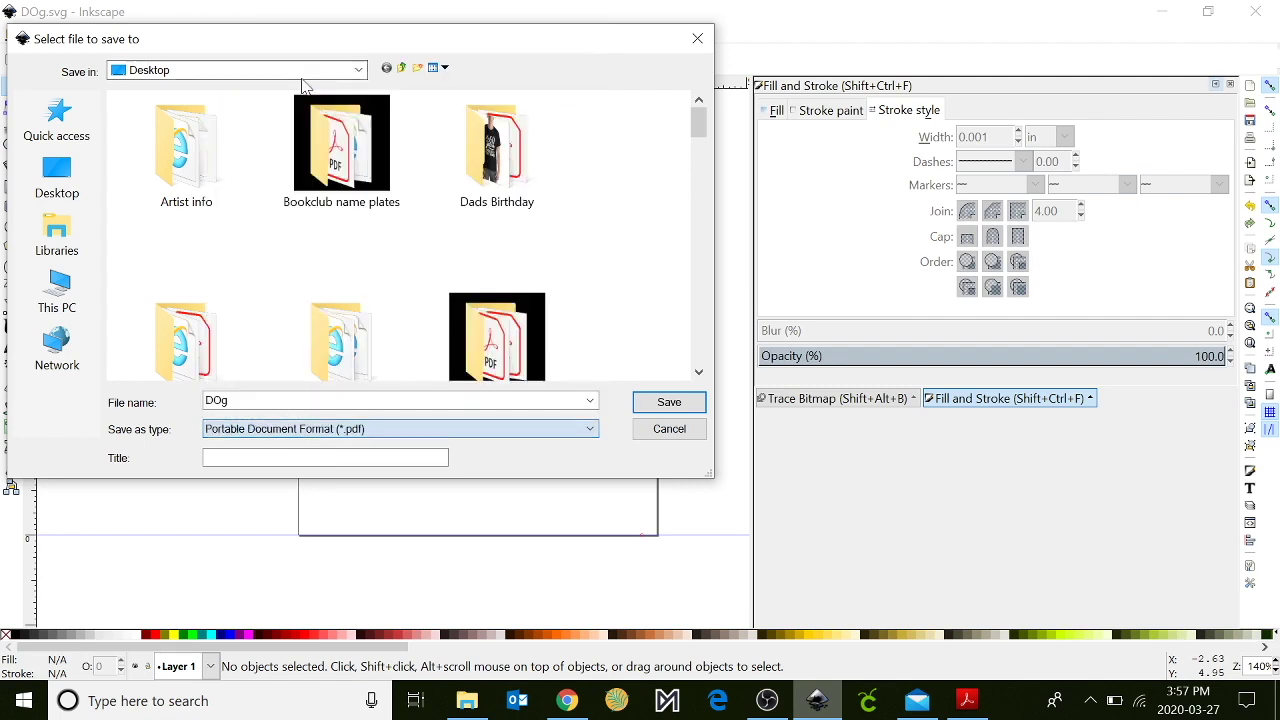
pyautogui.click(680, 405)
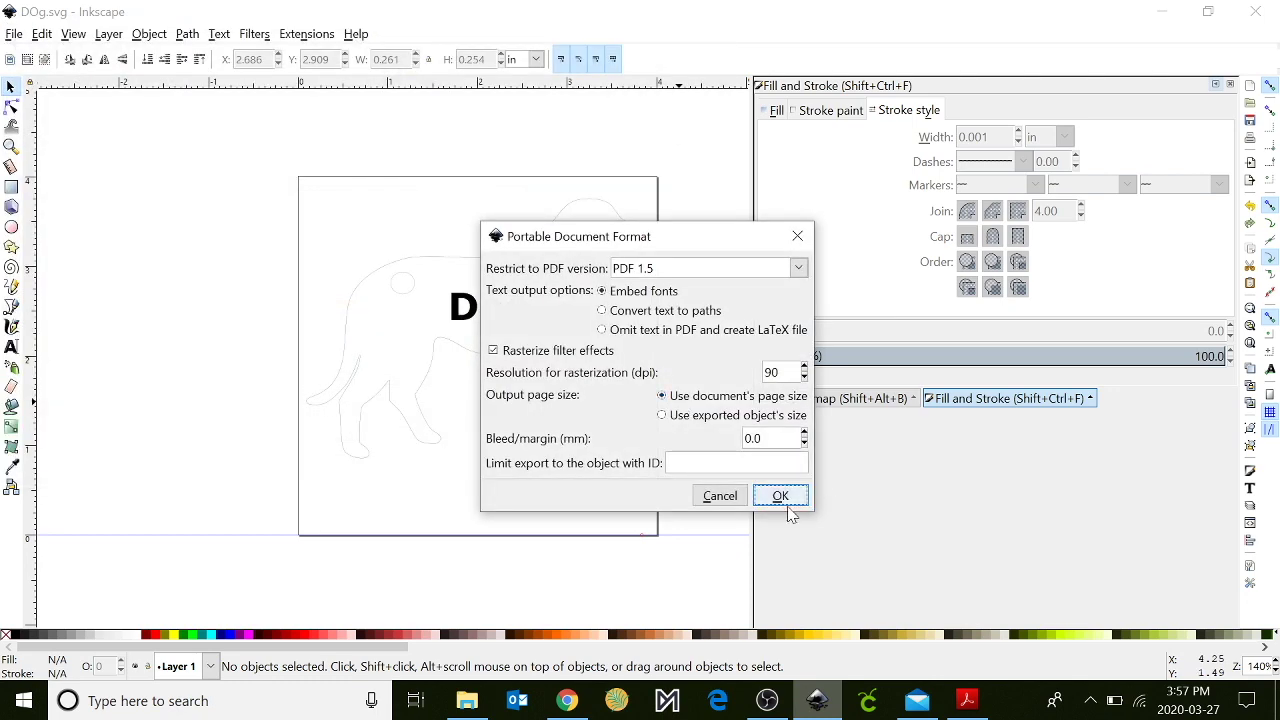
pyautogui.click(780, 496)
pyautogui.click(414, 234)
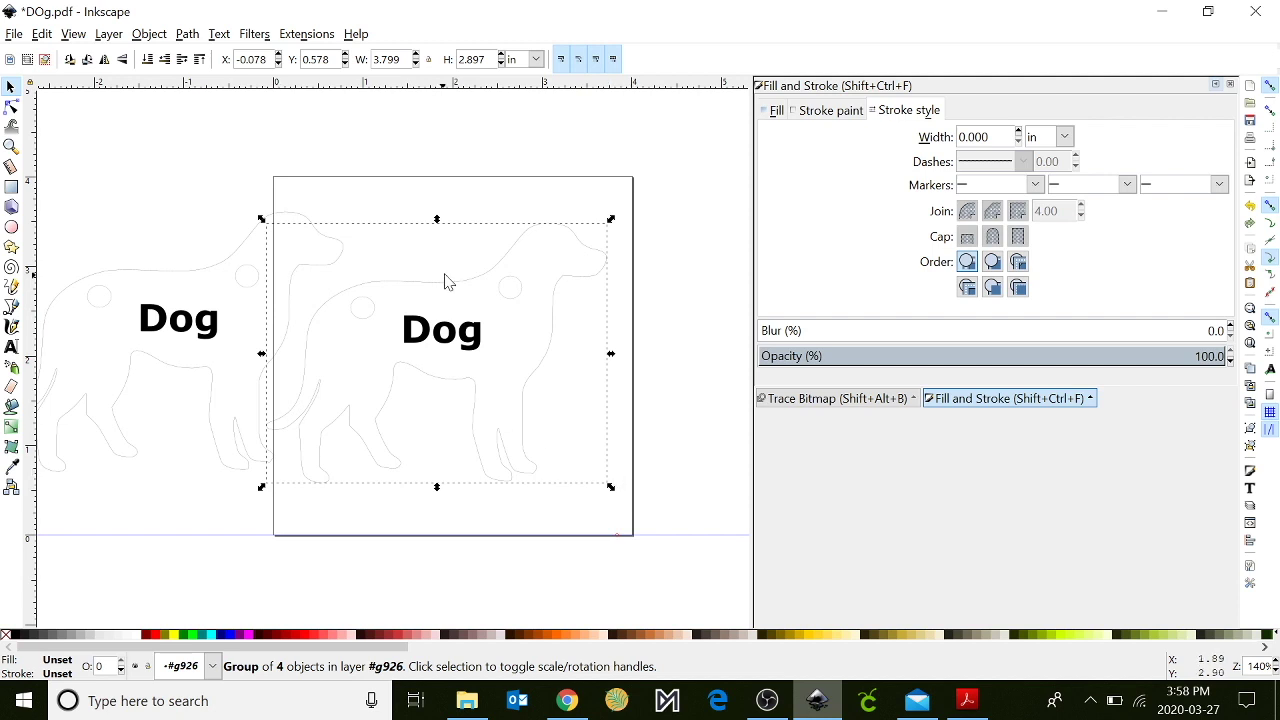
pyautogui.moveTo(456, 290); pyautogui.dragTo(486, 288)
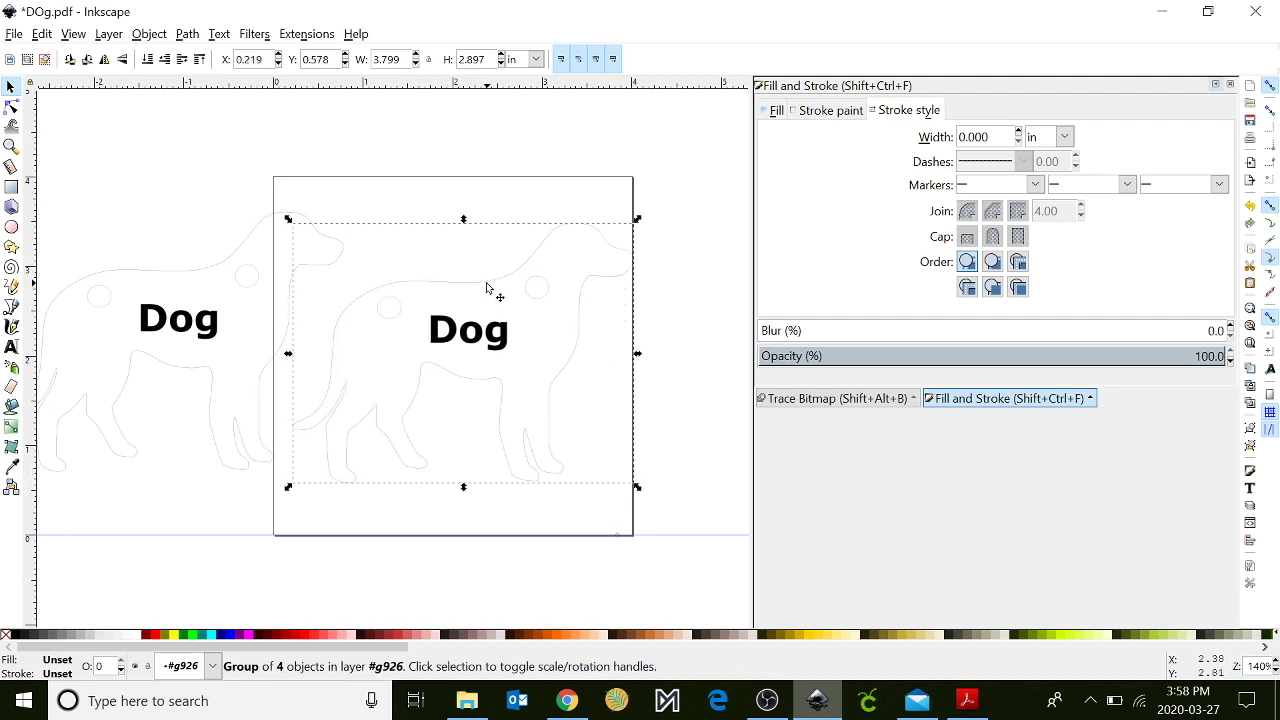